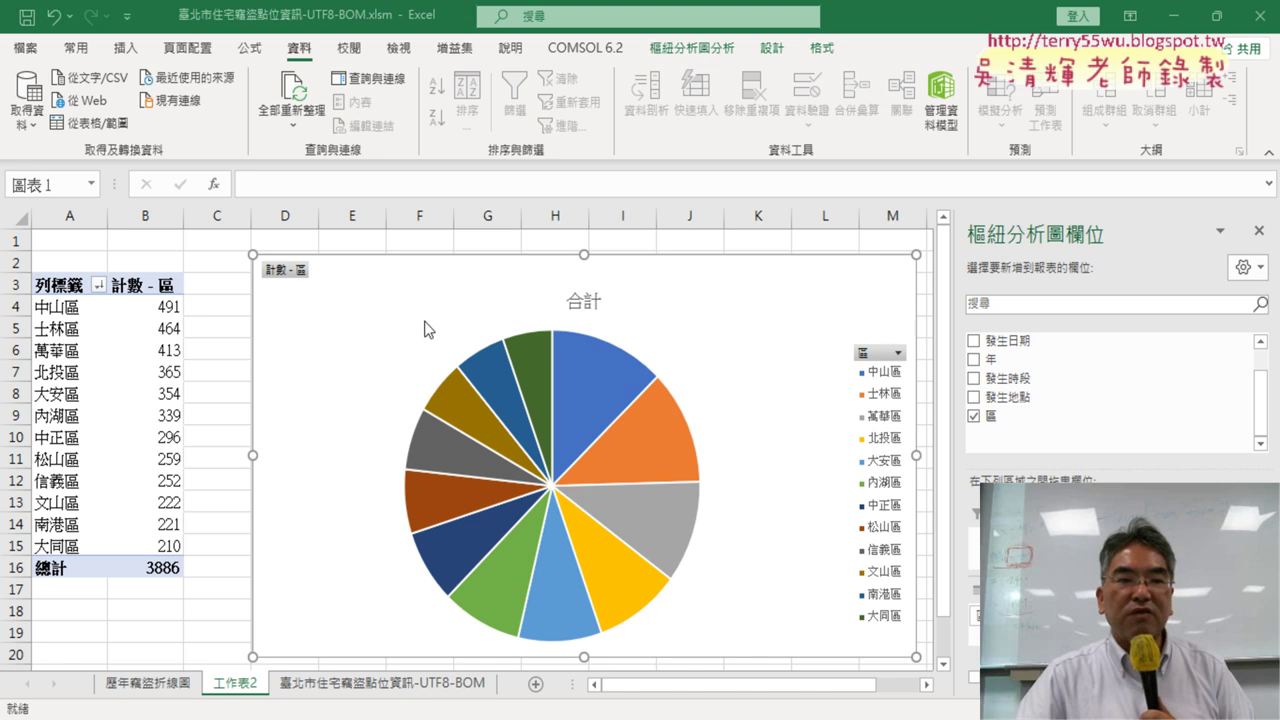
Replace the pie chart title 合計 with 各區比例圖
{"action": "key", "text": "Up"}
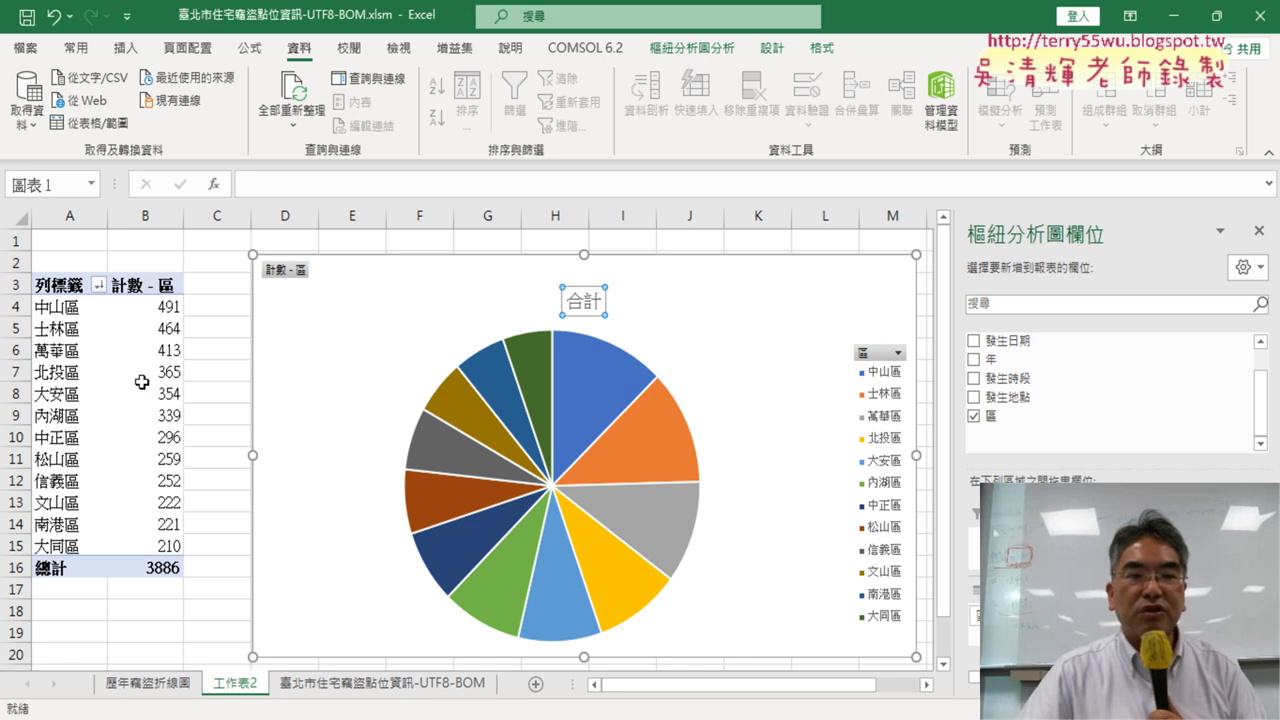
{"action": "left_click", "coordinate": [142, 384]}
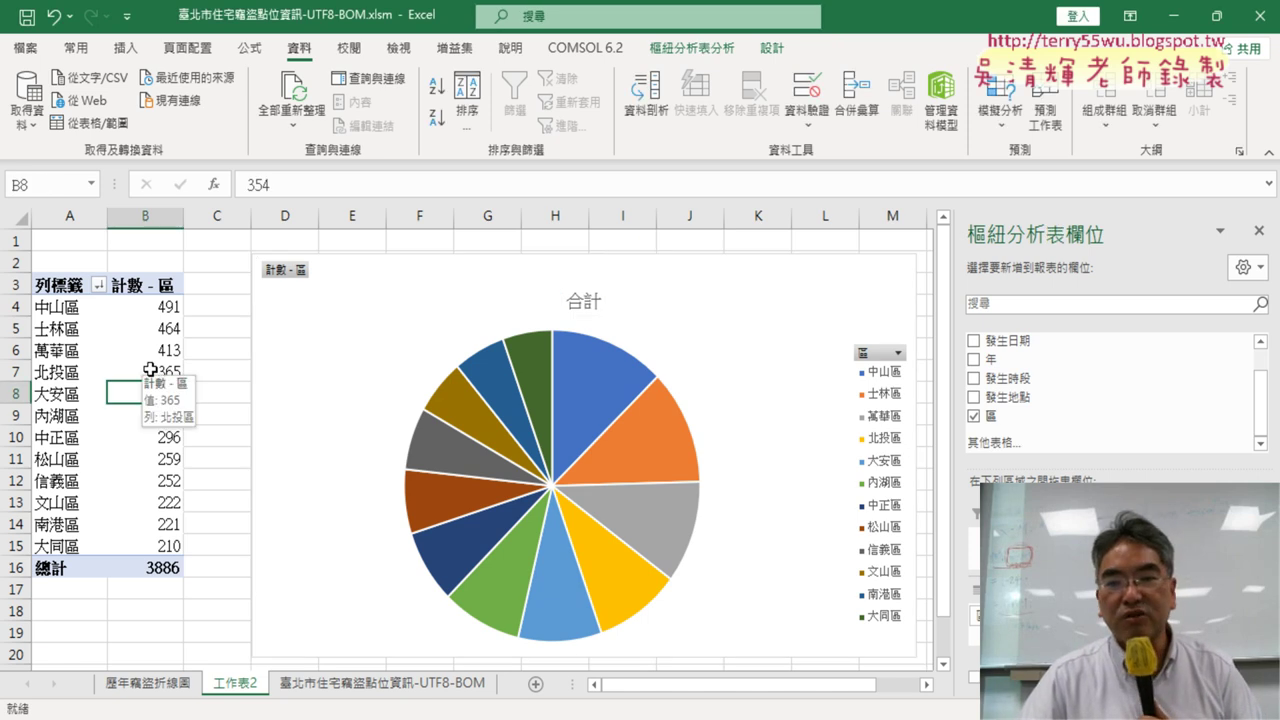
{"action": "left_click", "coordinate": [576, 302]}
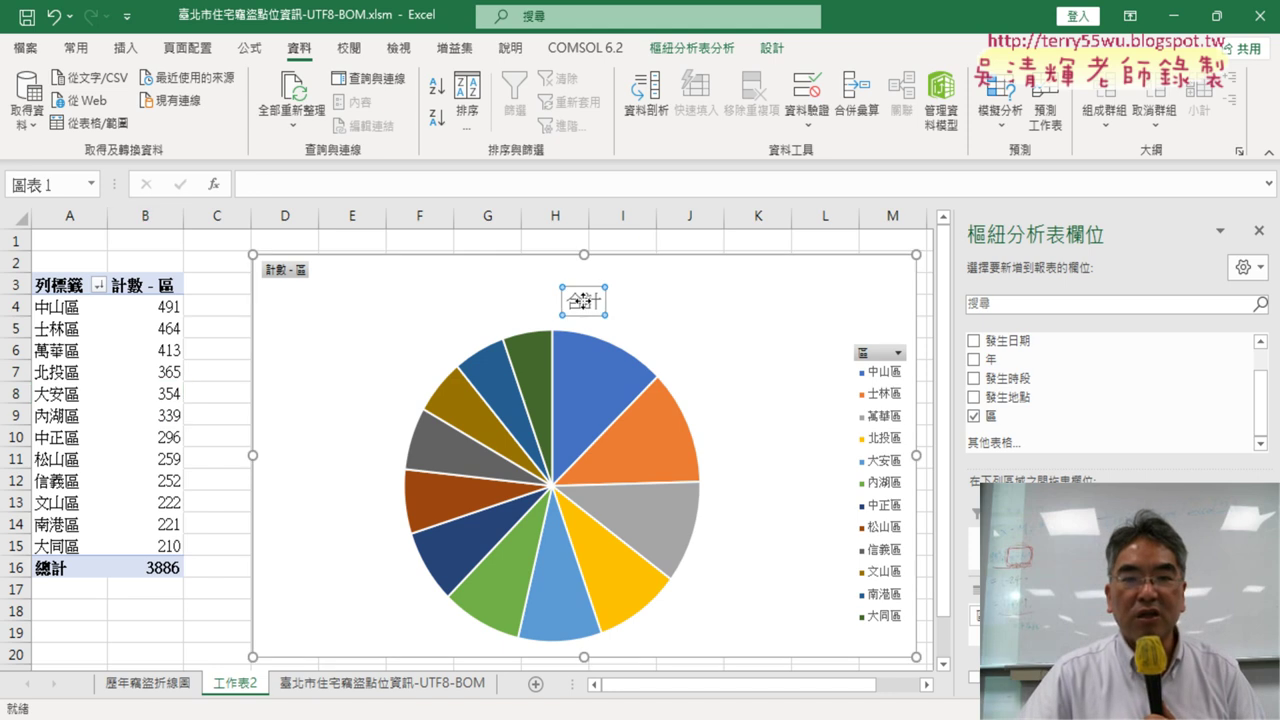
{"action": "left_click_drag", "start_coordinate": [567, 301], "coordinate": [604, 301]}
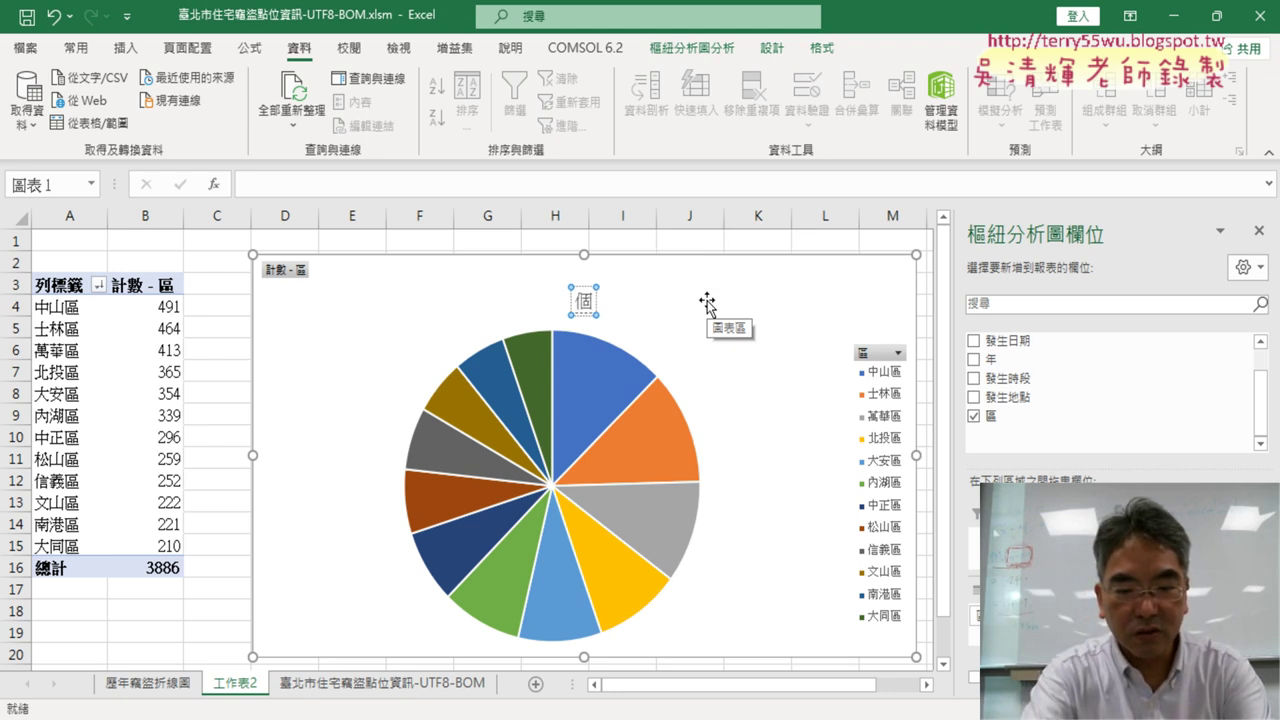
{"action": "type", "text": "個くㄩ各區比例圖"}
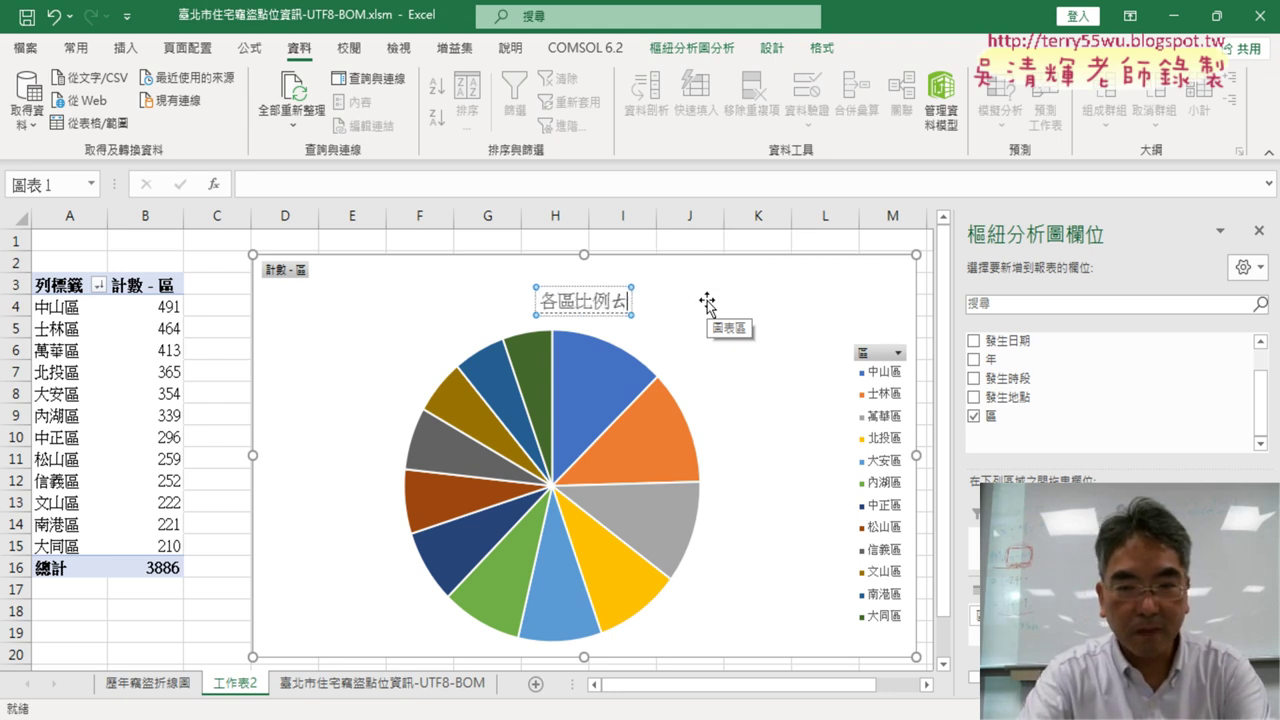
{"action": "key", "text": "Return"}
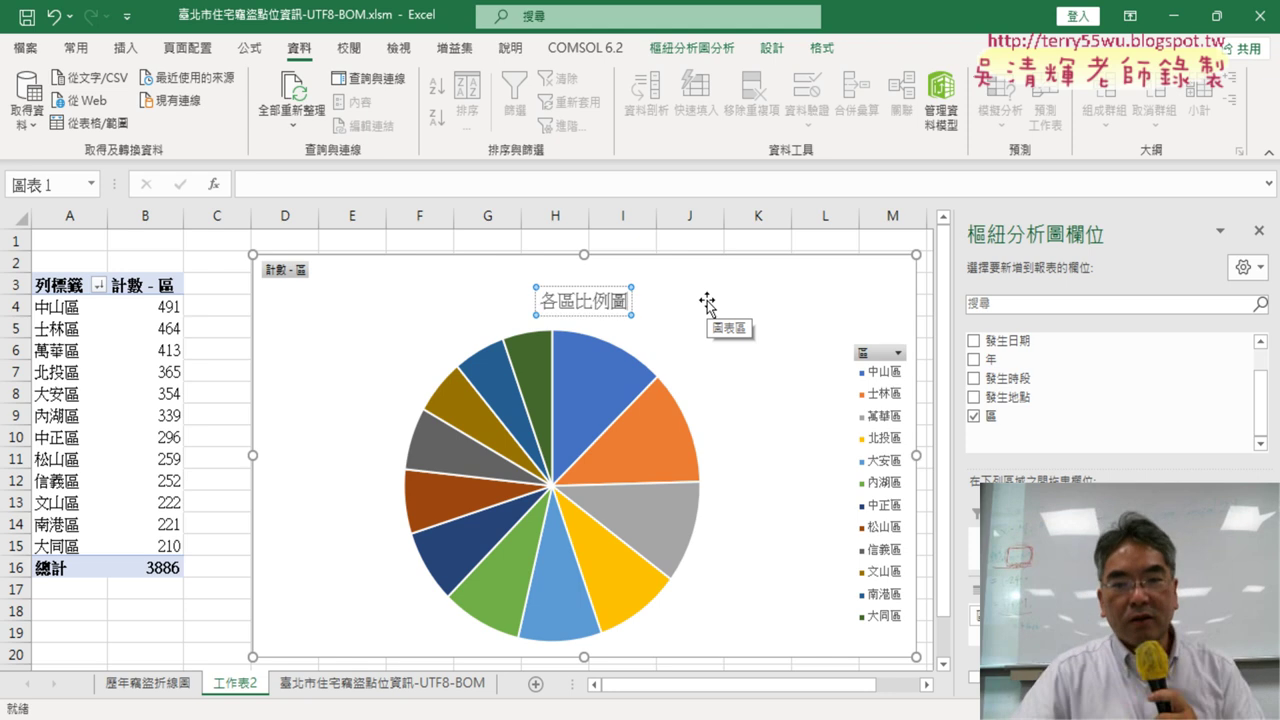
{"action": "left_click_drag", "start_coordinate": [541, 300], "coordinate": [632, 300]}
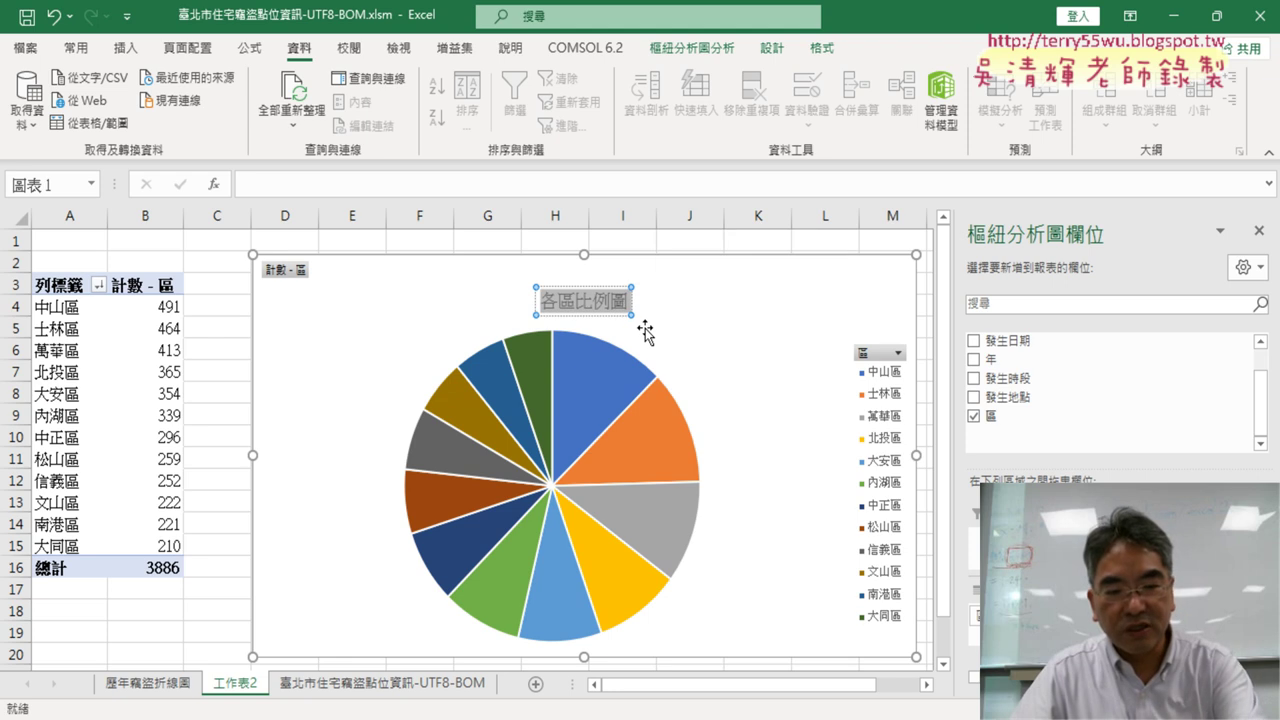
Rename the 工作表2 sheet to 各區比例圖
{"action": "double_click", "coordinate": [238, 686]}
{"action": "type", "text": "各區比例圖"}
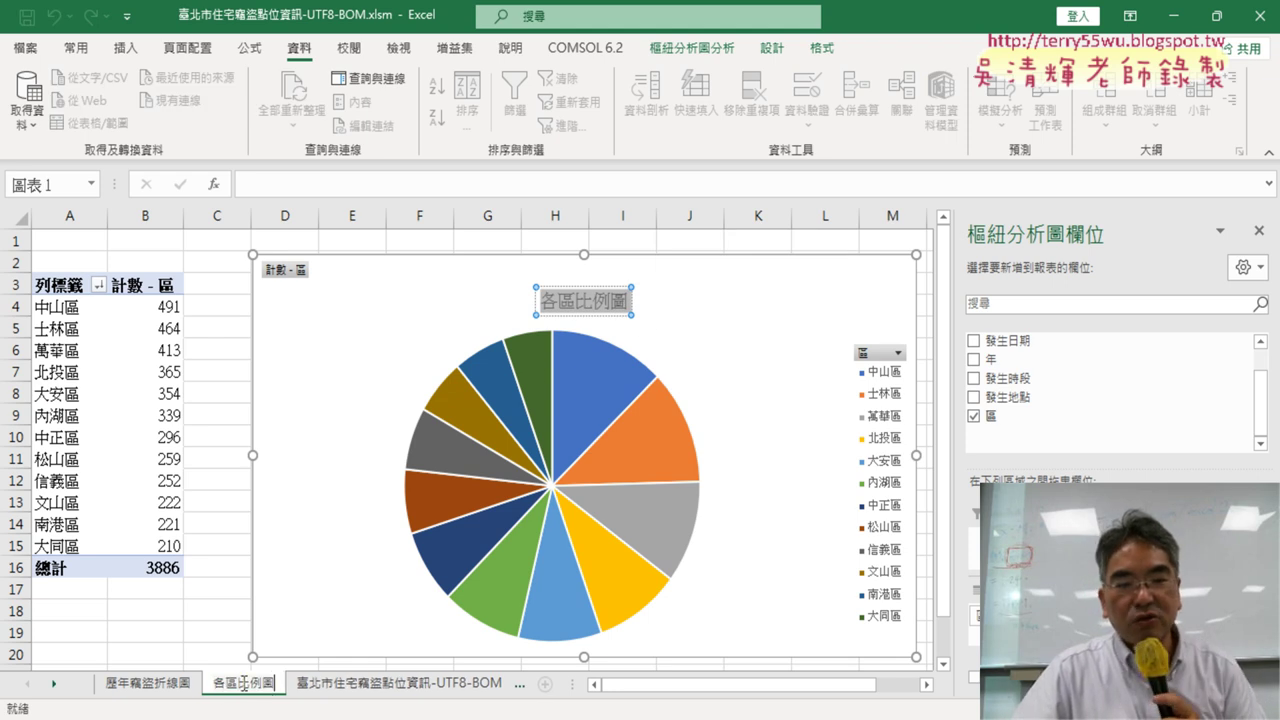
{"action": "left_click", "coordinate": [692, 311]}
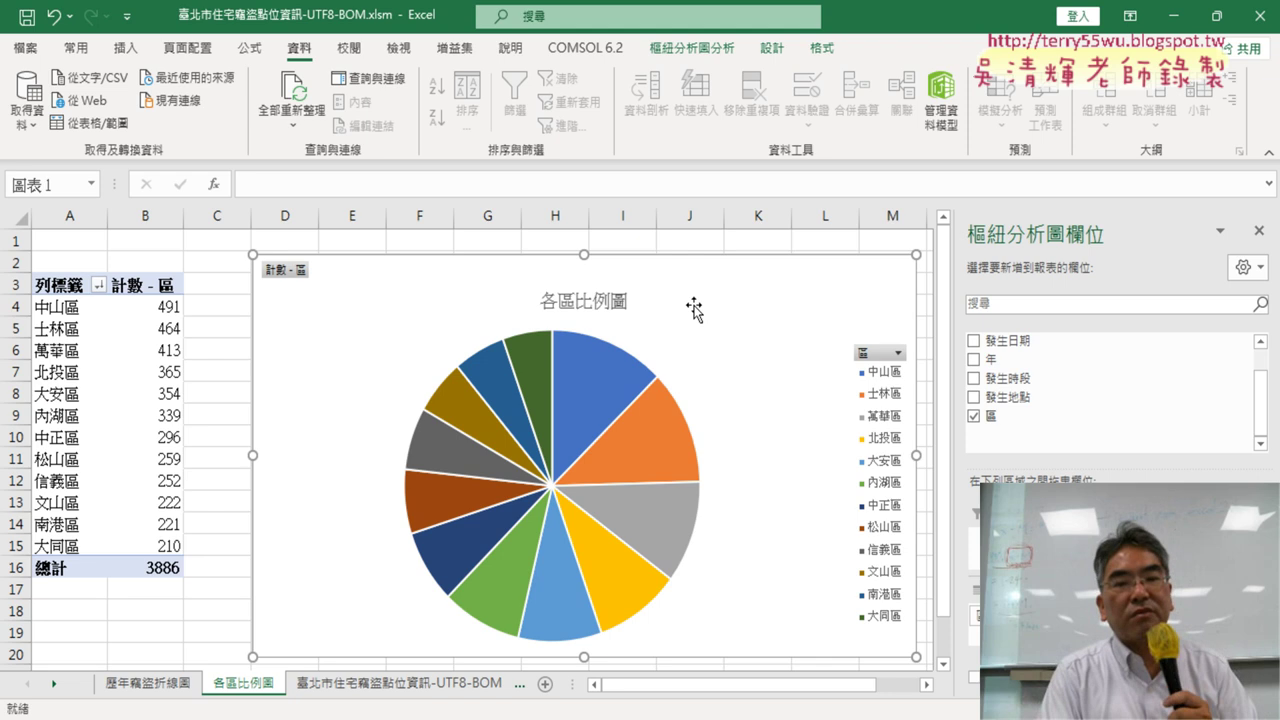
{"action": "left_click", "coordinate": [588, 300]}
Format the 各區比例圖 chart title as red, bold, 18-point text
{"action": "left_click", "coordinate": [76, 48]}
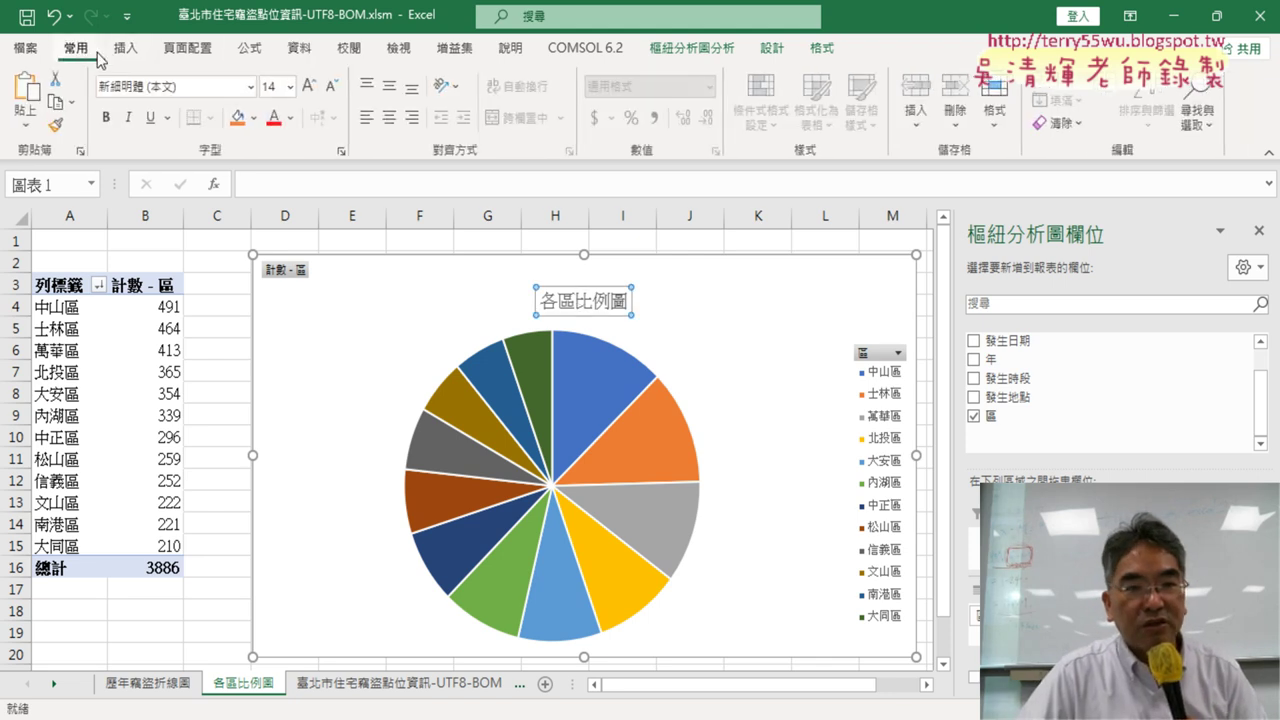
{"action": "left_click", "coordinate": [275, 117]}
{"action": "left_click", "coordinate": [107, 117]}
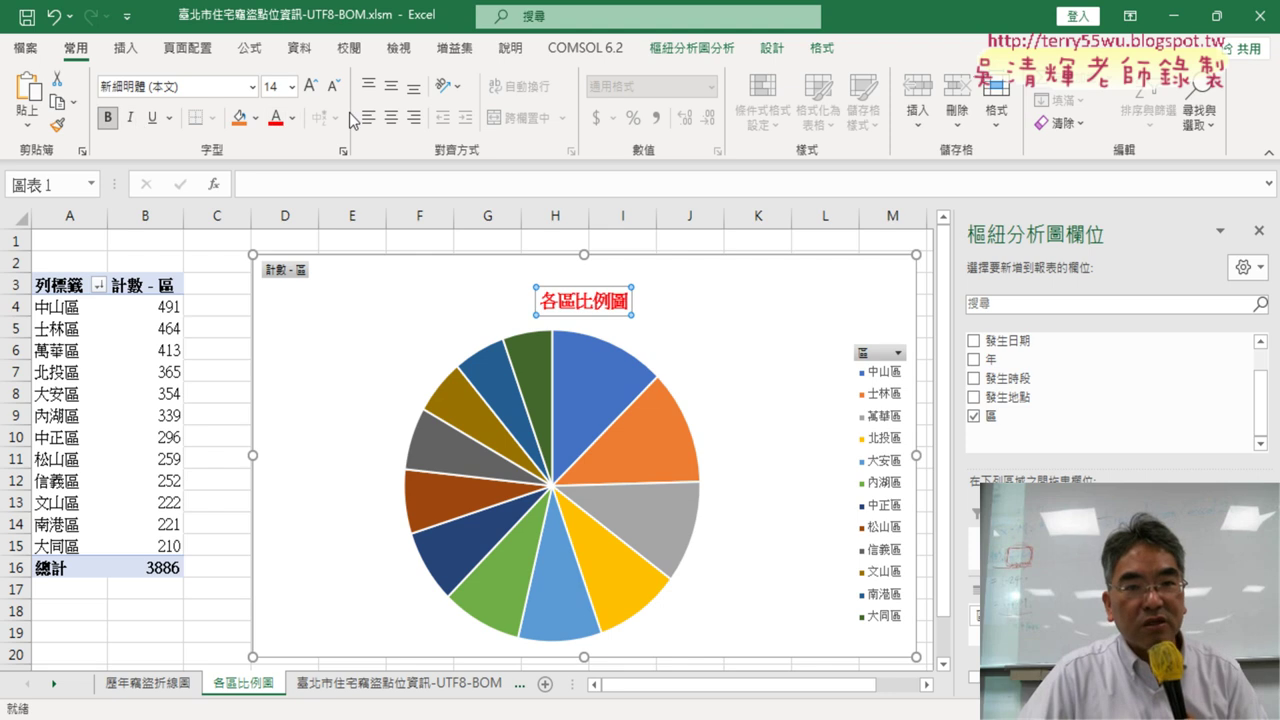
{"action": "left_click", "coordinate": [292, 87]}
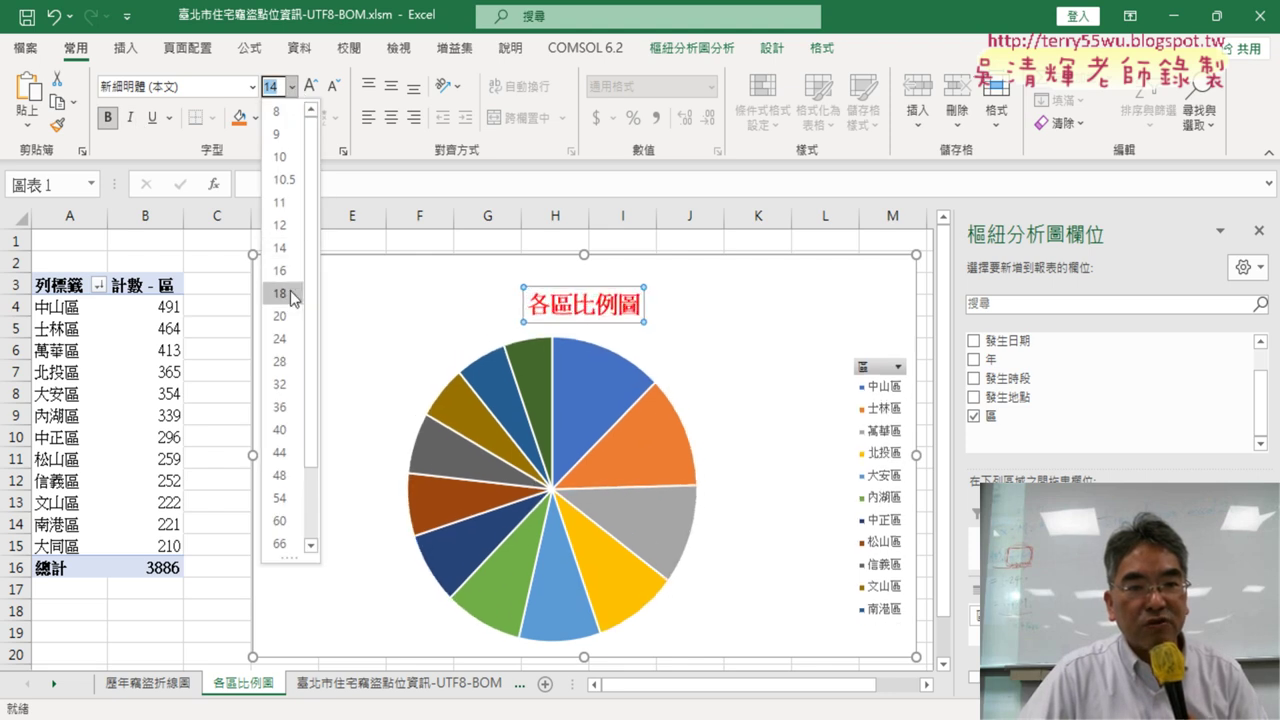
{"action": "left_click", "coordinate": [277, 209]}
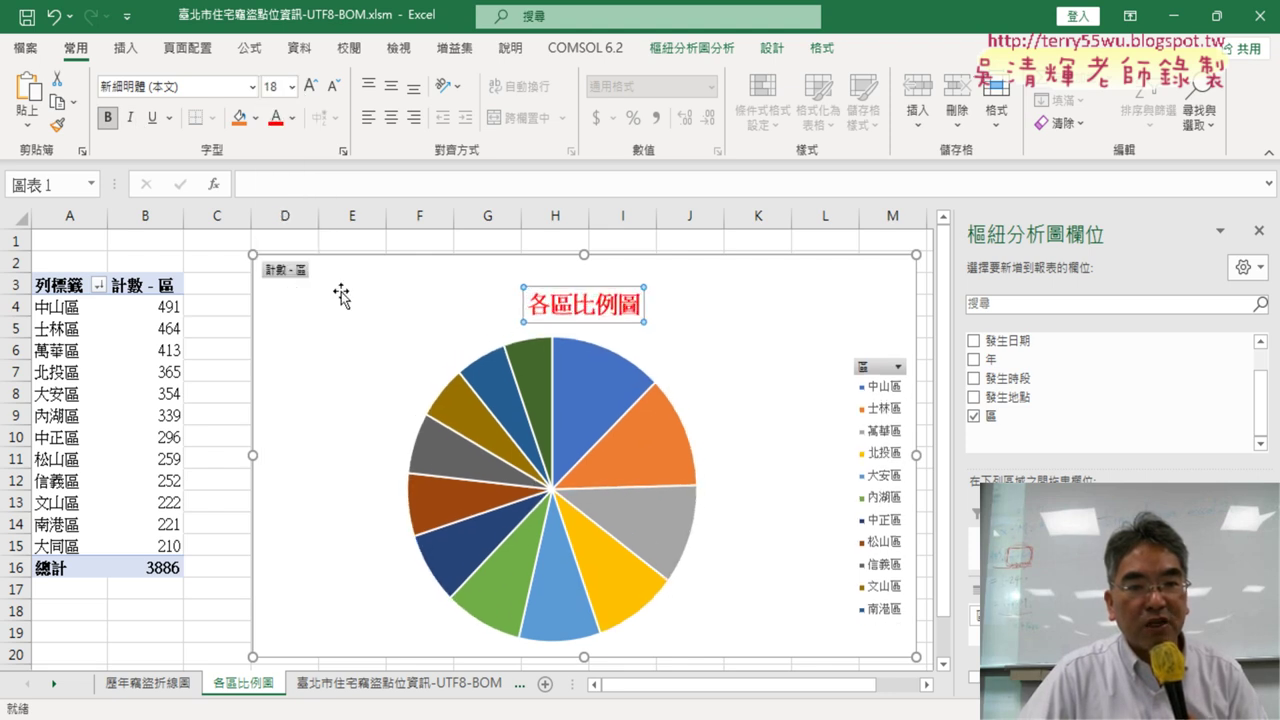
{"action": "left_click", "coordinate": [690, 264]}
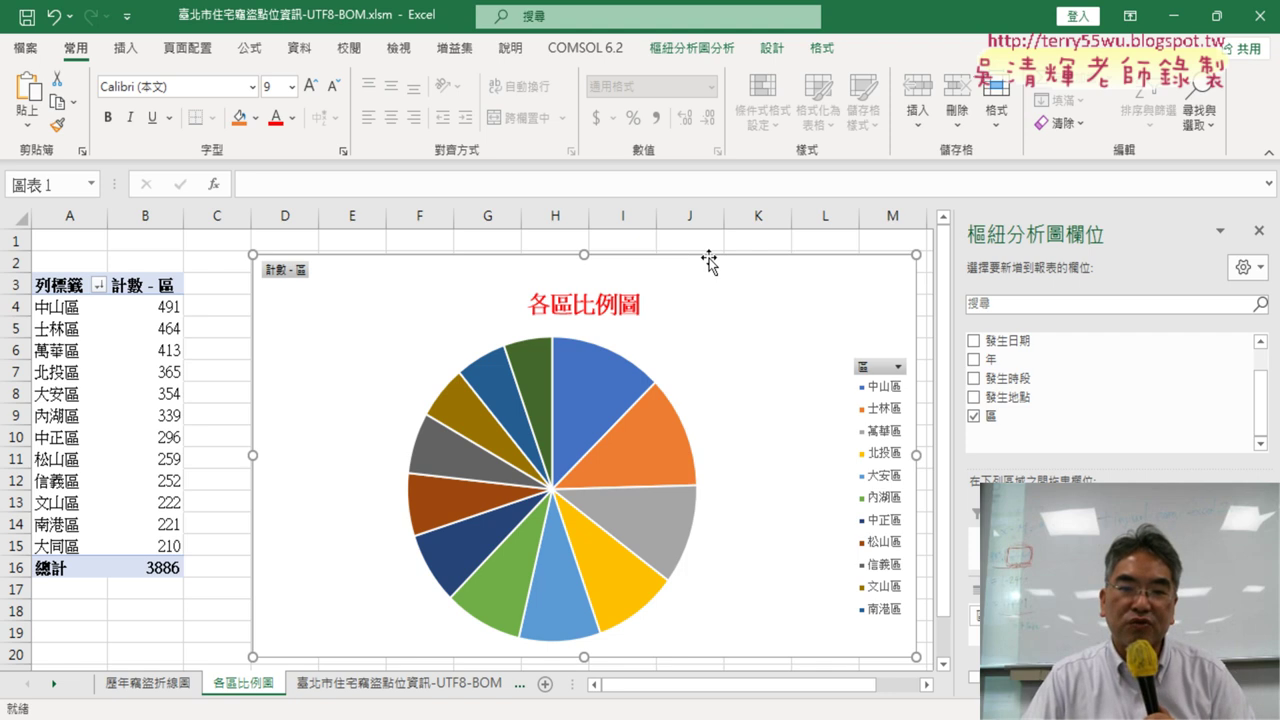
{"action": "left_click", "coordinate": [597, 368]}
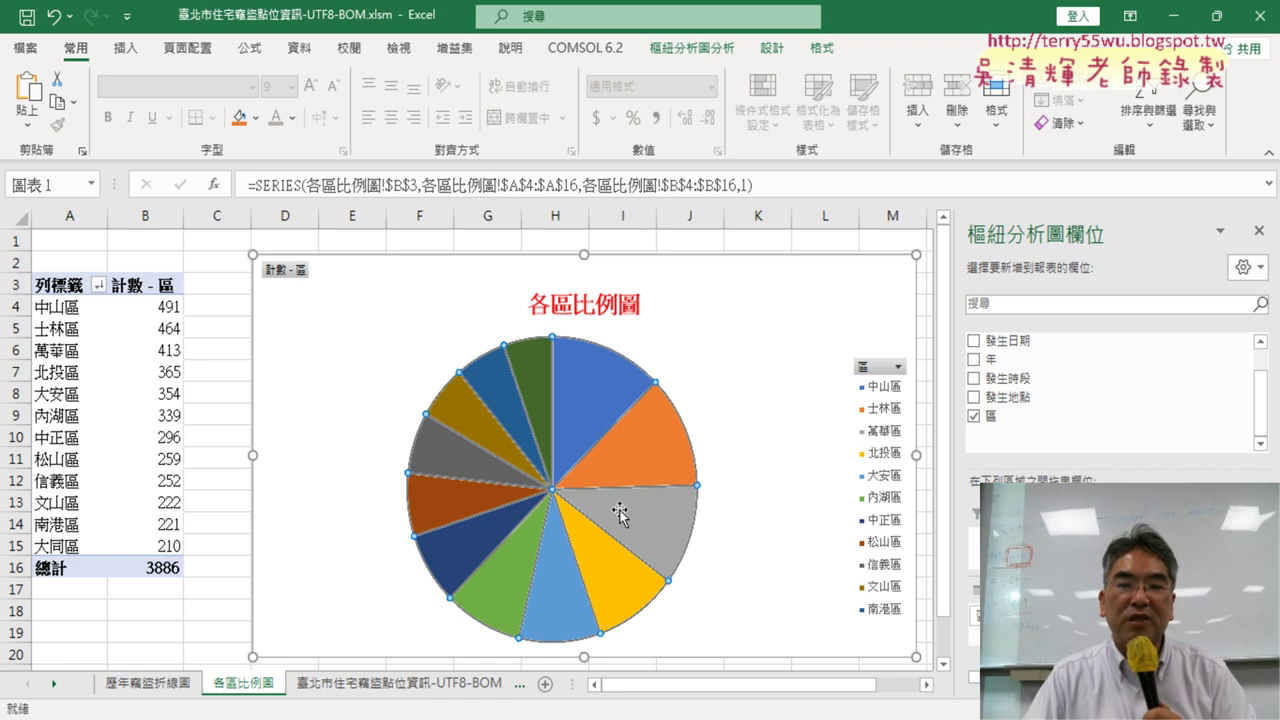
{"action": "mouse_move", "coordinate": [643, 446]}
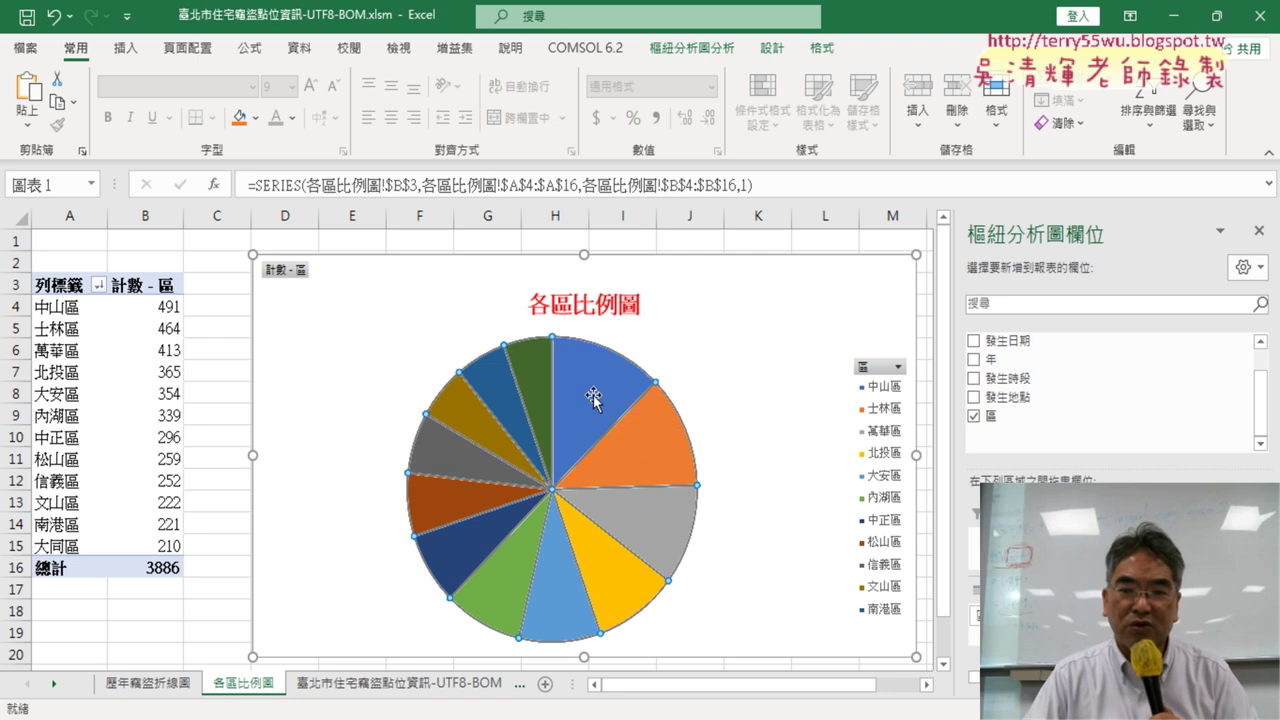
{"action": "mouse_move", "coordinate": [588, 392]}
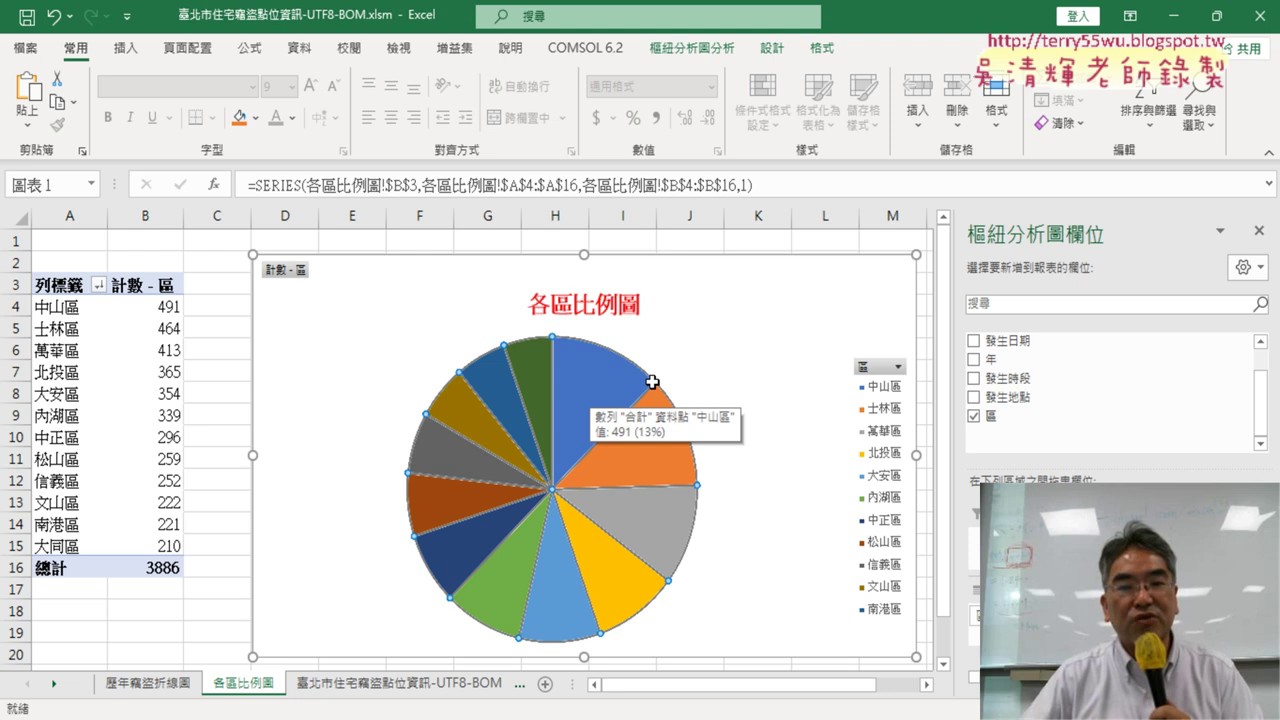
{"action": "right_click", "coordinate": [576, 385]}
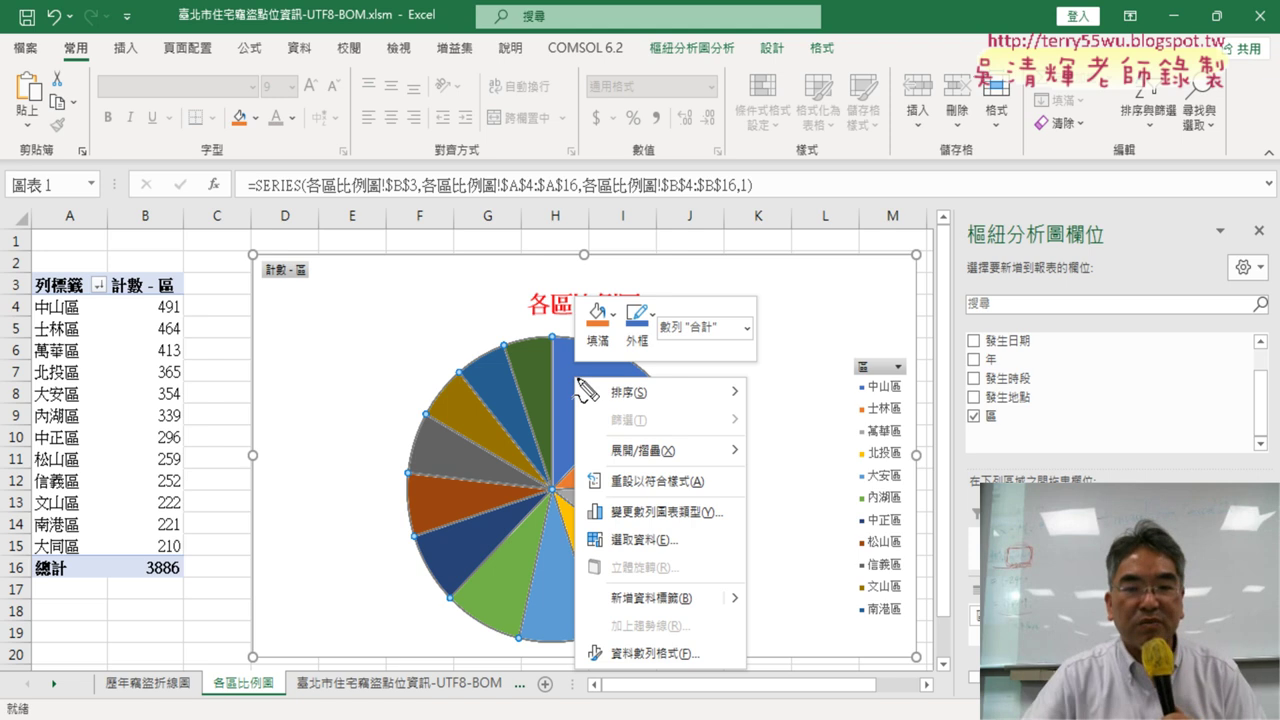
{"action": "mouse_move", "coordinate": [688, 612]}
{"action": "left_mouse_down"}
{"action": "mouse_move", "coordinate": [598, 614]}
{"action": "mouse_move", "coordinate": [700, 590]}
{"action": "left_mouse_up"}
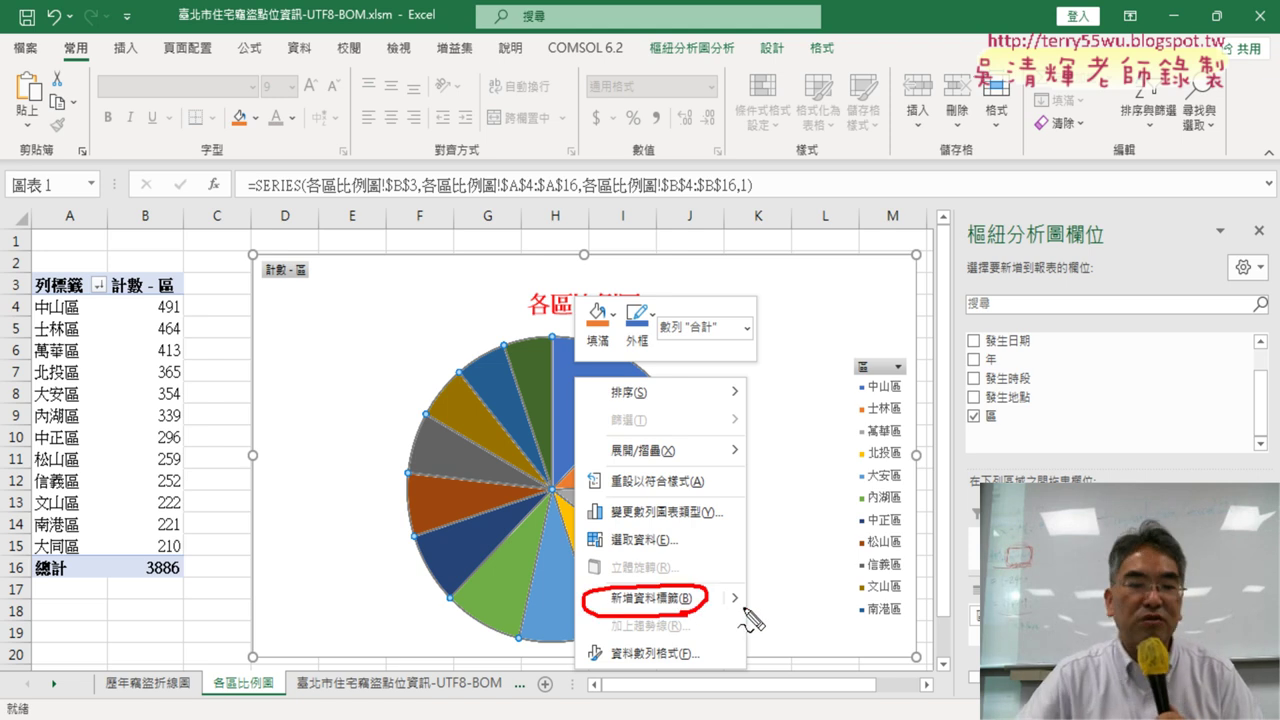
{"action": "key", "text": "Escape"}
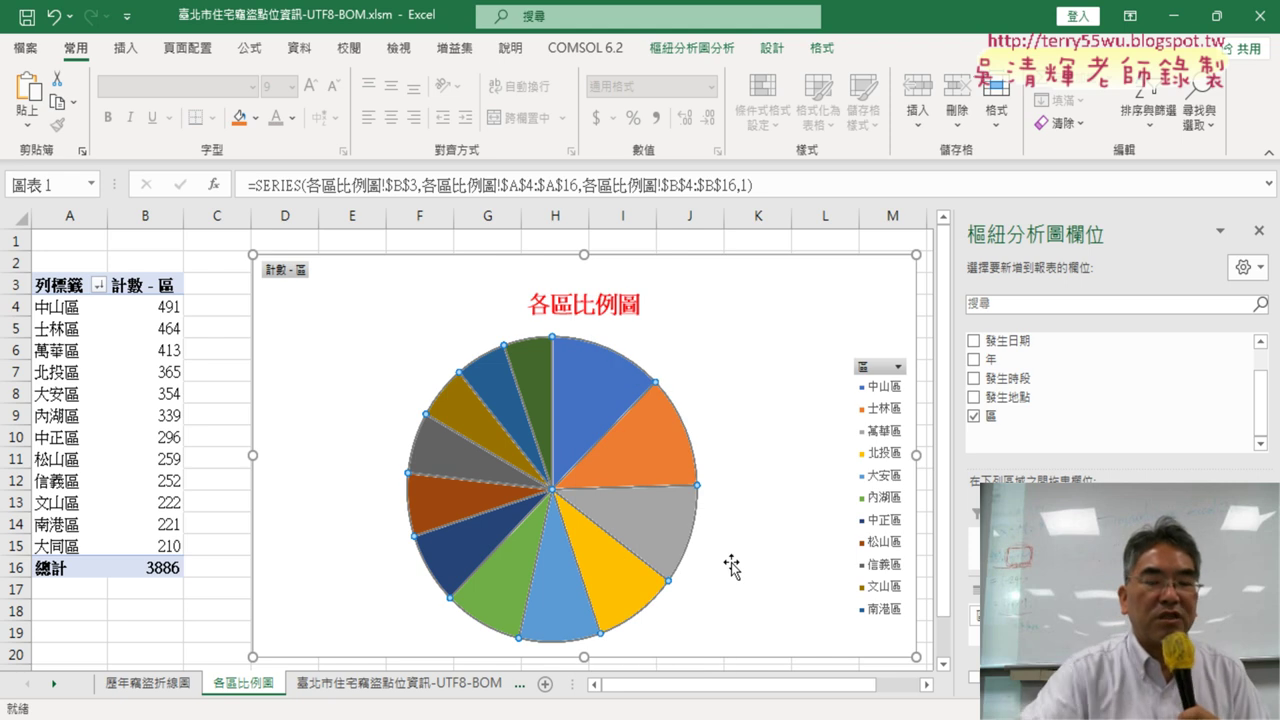
{"action": "right_click", "coordinate": [577, 370]}
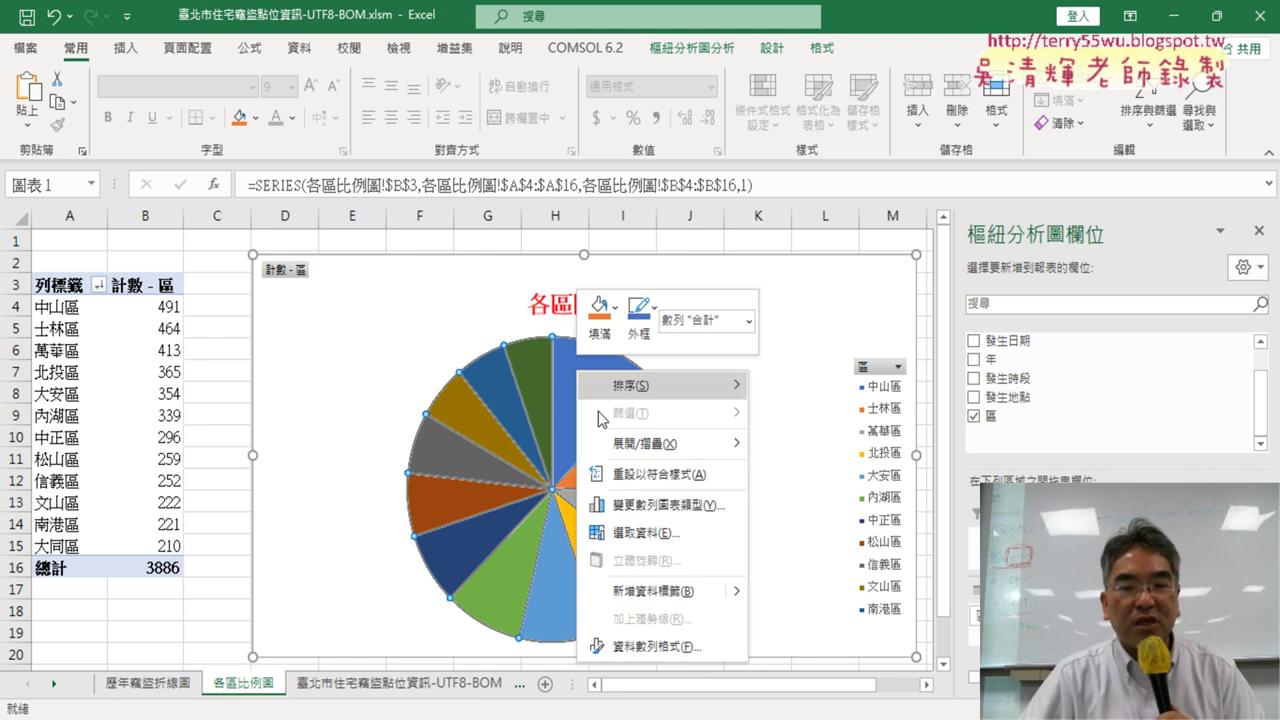
{"action": "mouse_move", "coordinate": [740, 597]}
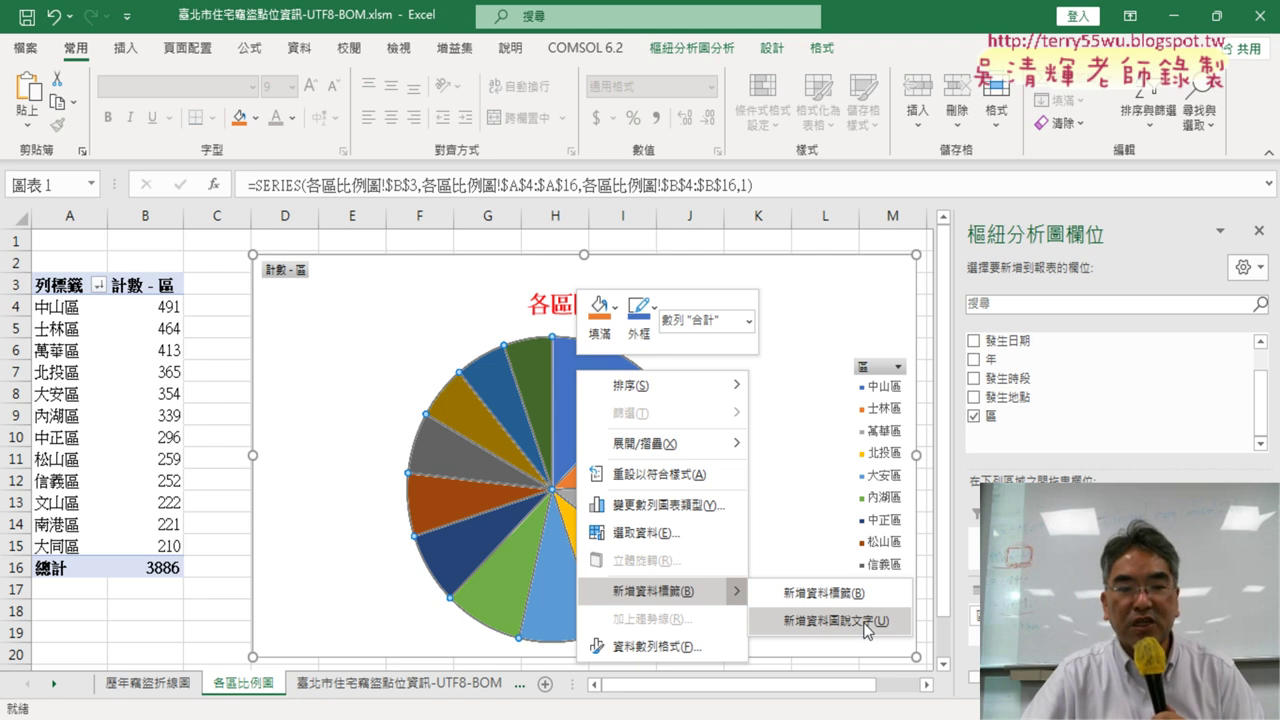
{"action": "left_click", "coordinate": [867, 630]}
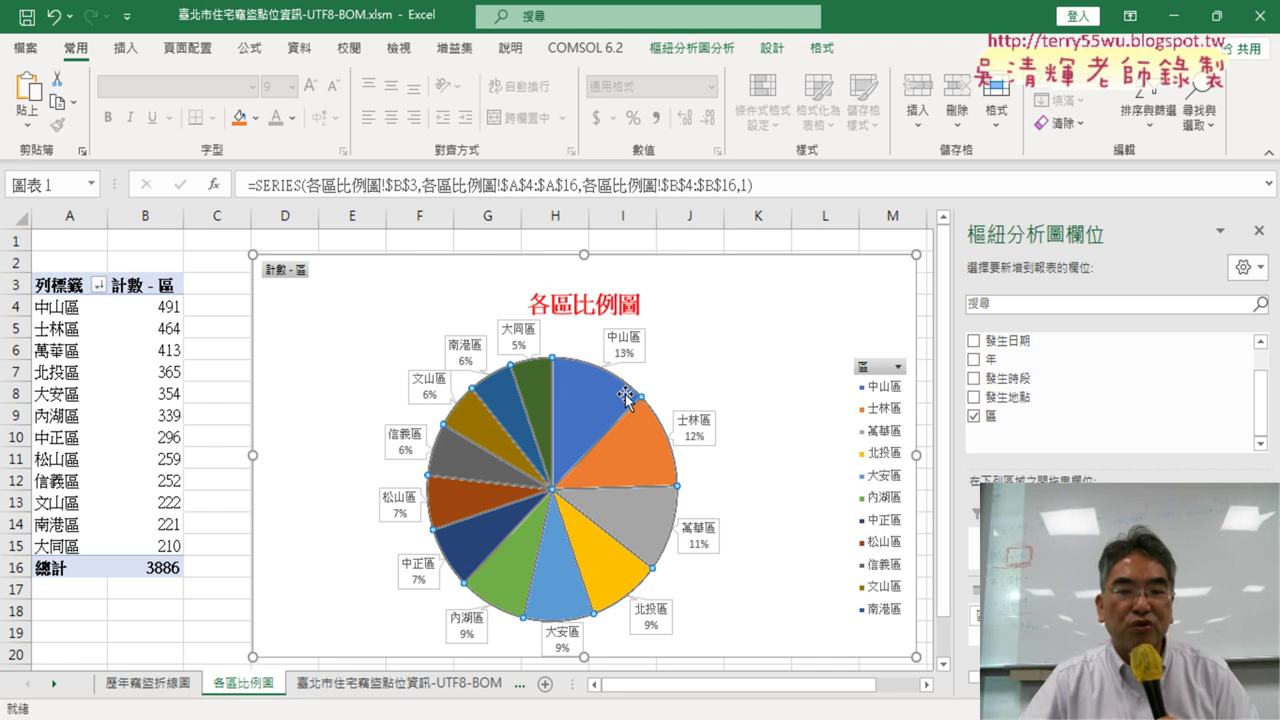
{"action": "key", "text": "ctrl+z"}
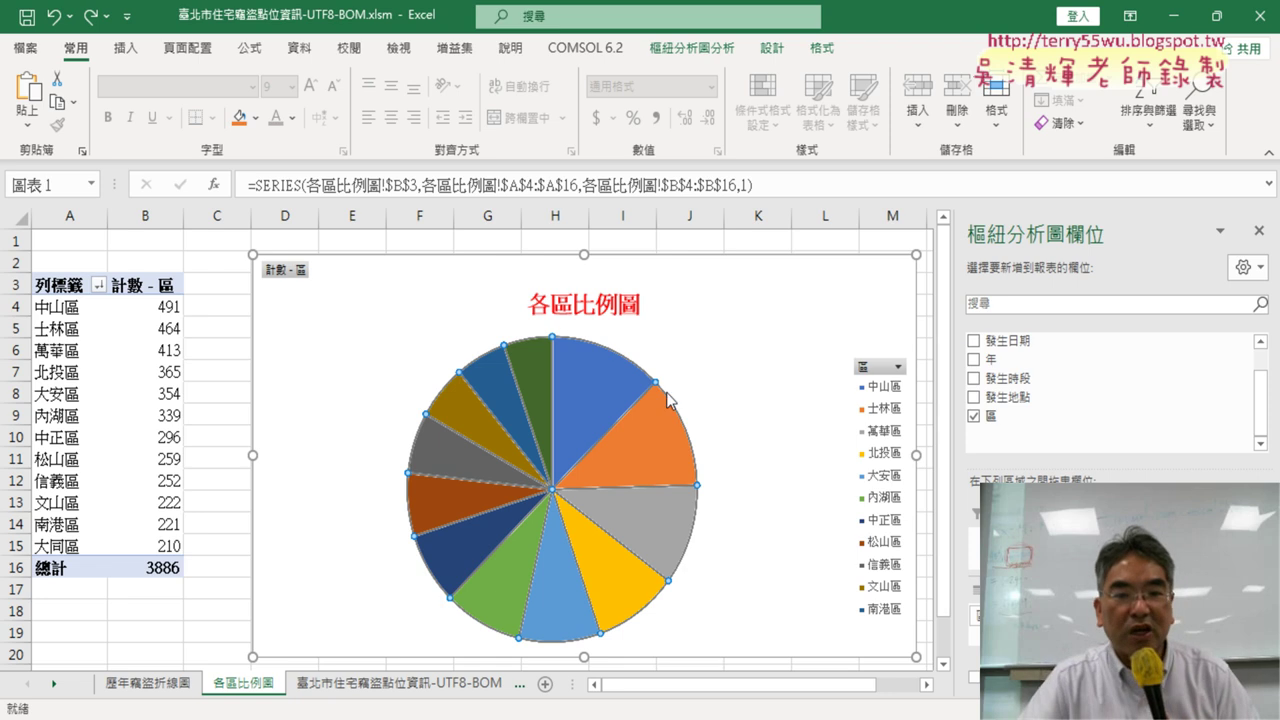
Add data labels with each district's count, e.g. 491 for 中山區, to the pie slices
{"action": "right_click", "coordinate": [574, 377]}
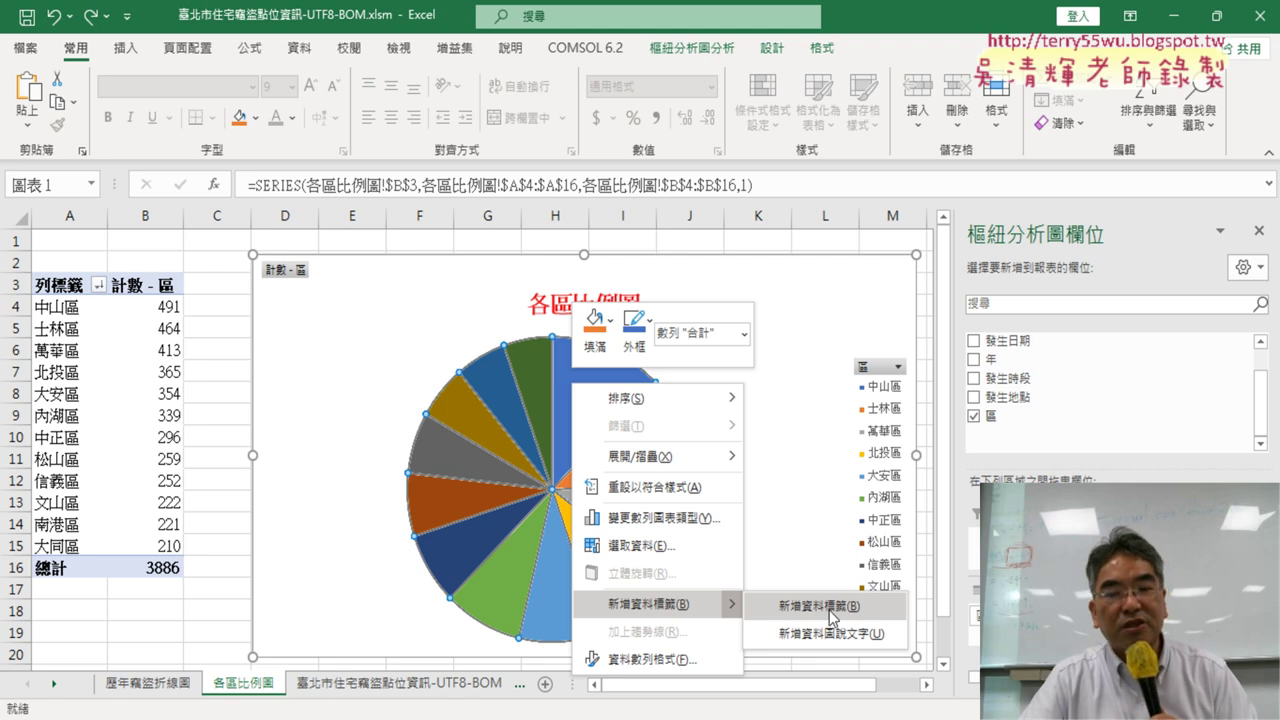
{"action": "left_click", "coordinate": [830, 606]}
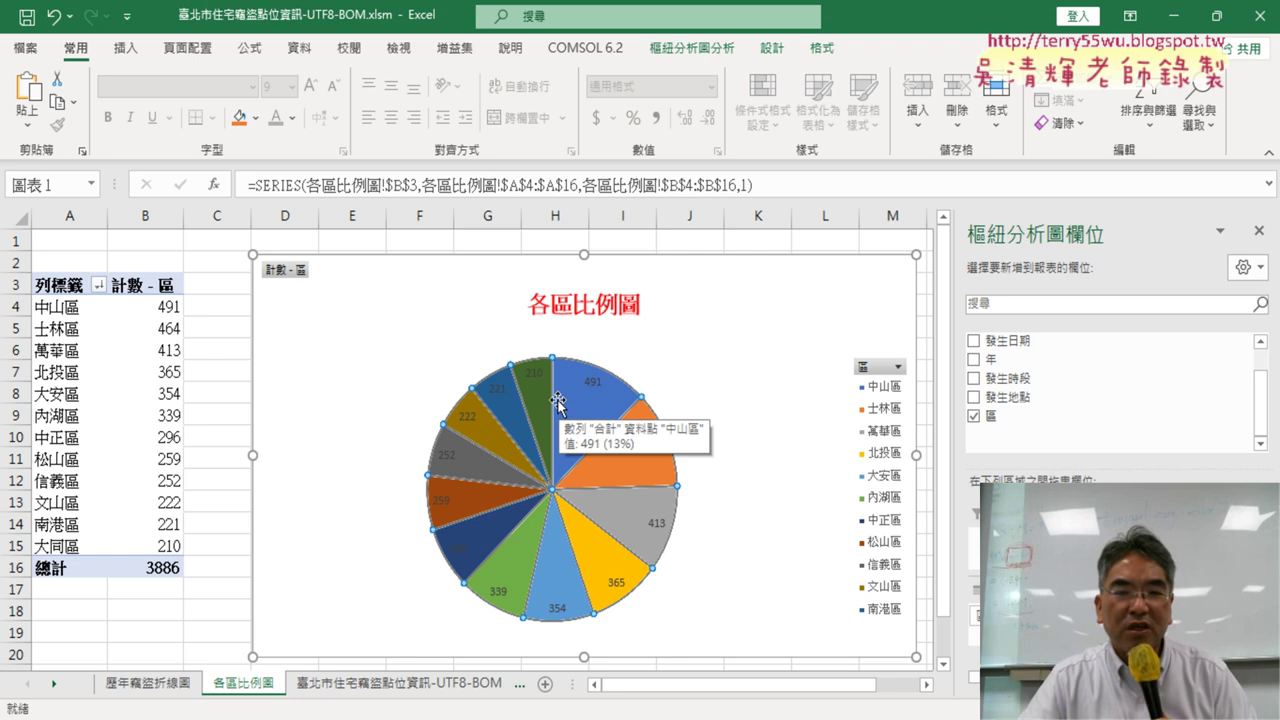
{"action": "left_click", "coordinate": [598, 384]}
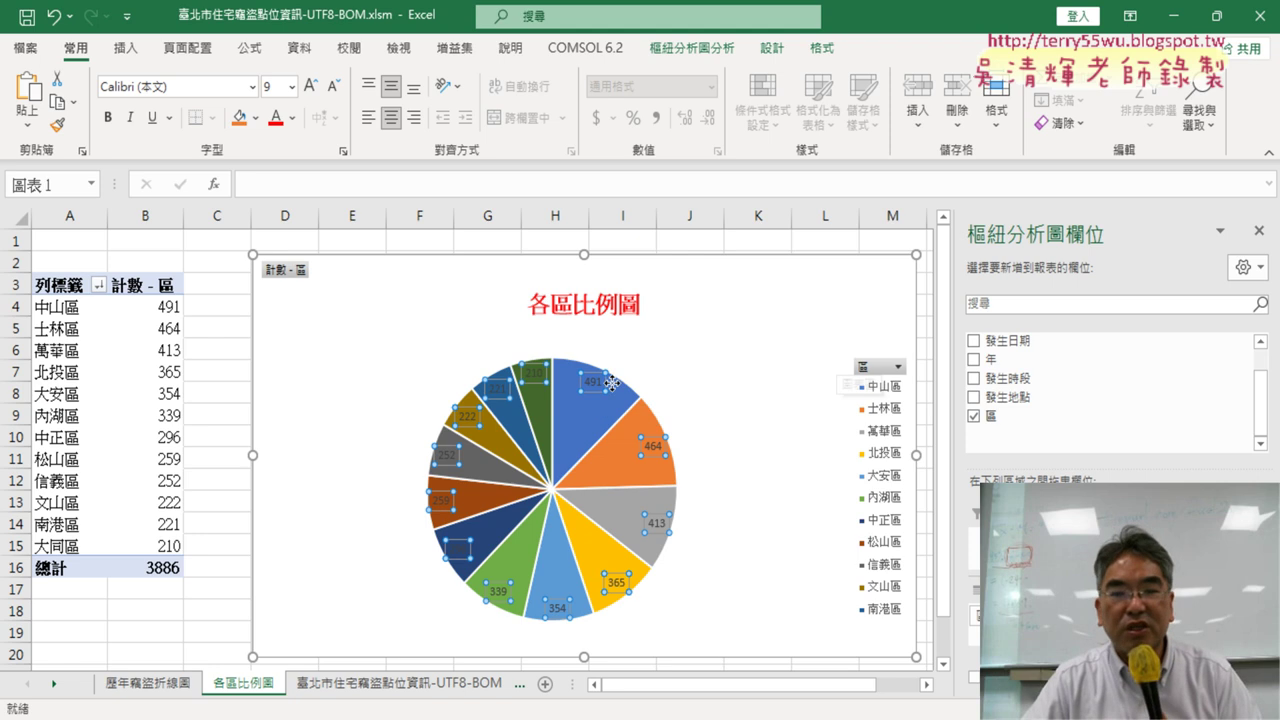
Add category names to the pie's data labels, e.g. 中山區, 491, via Format Data Labels
{"action": "right_click", "coordinate": [595, 385]}
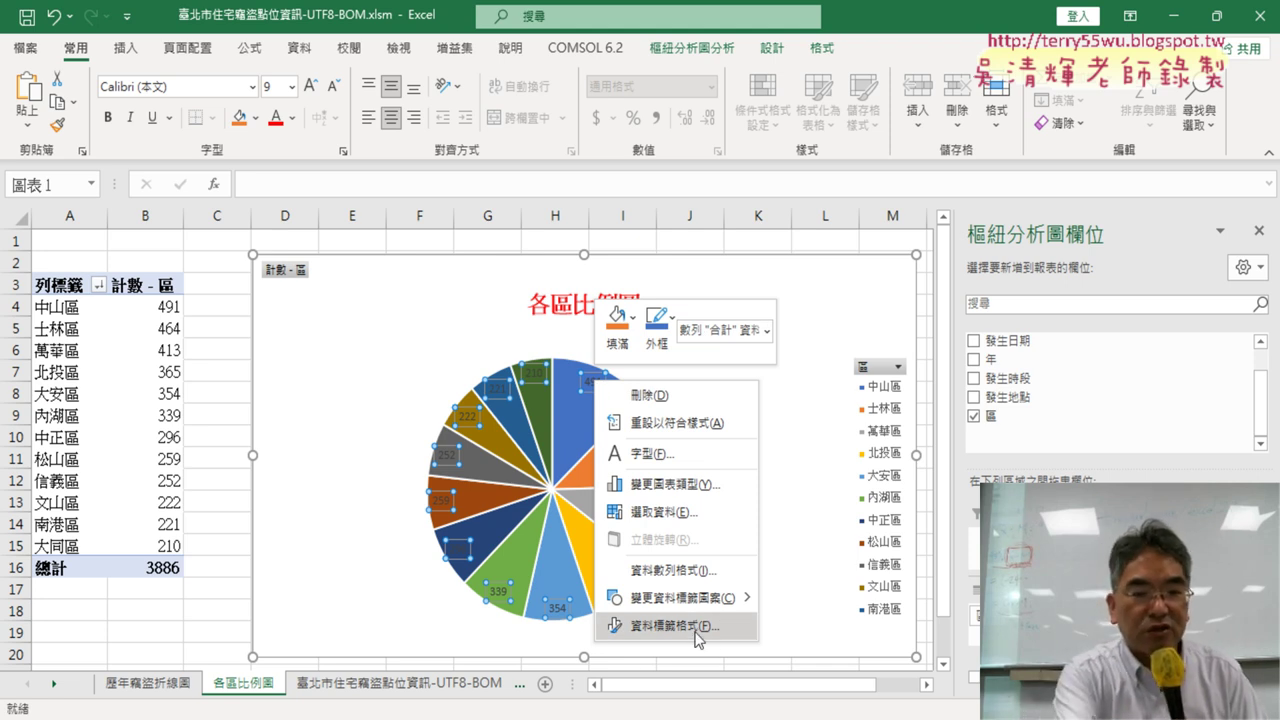
{"action": "mouse_move", "coordinate": [686, 652]}
{"action": "left_mouse_down"}
{"action": "mouse_move", "coordinate": [716, 652]}
{"action": "mouse_move", "coordinate": [690, 658]}
{"action": "left_mouse_up"}
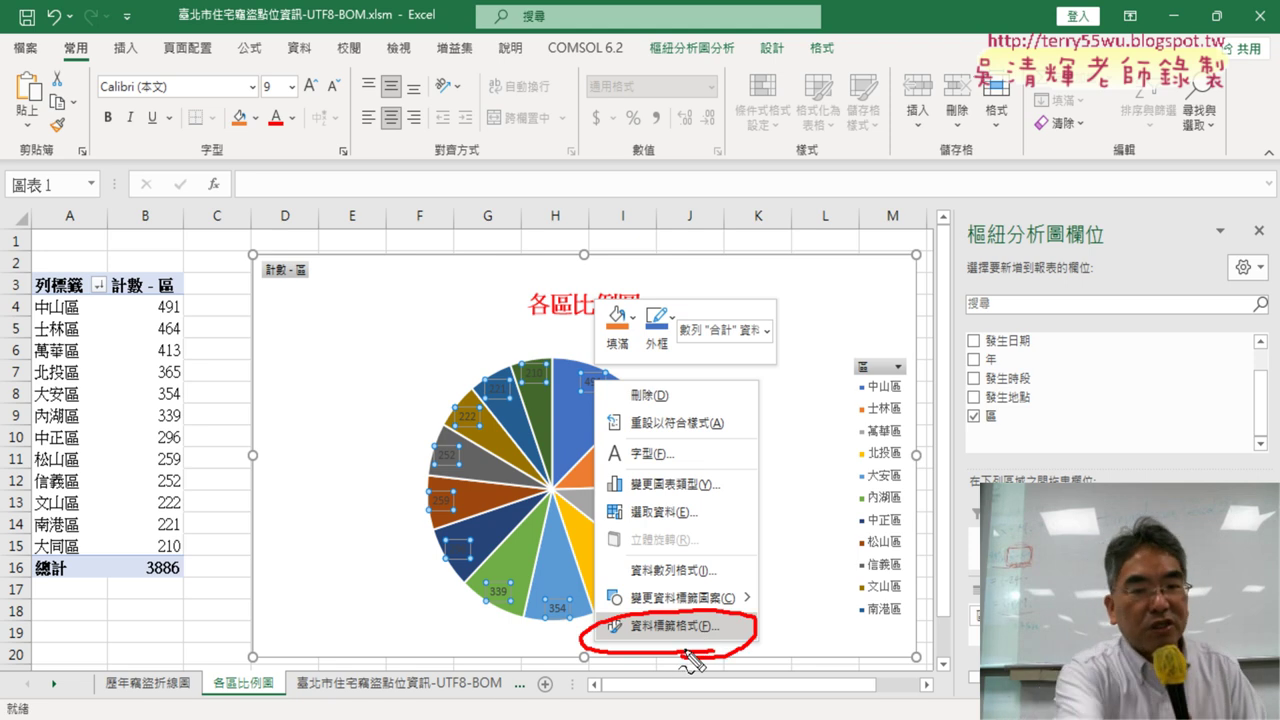
{"action": "key", "text": "Escape"}
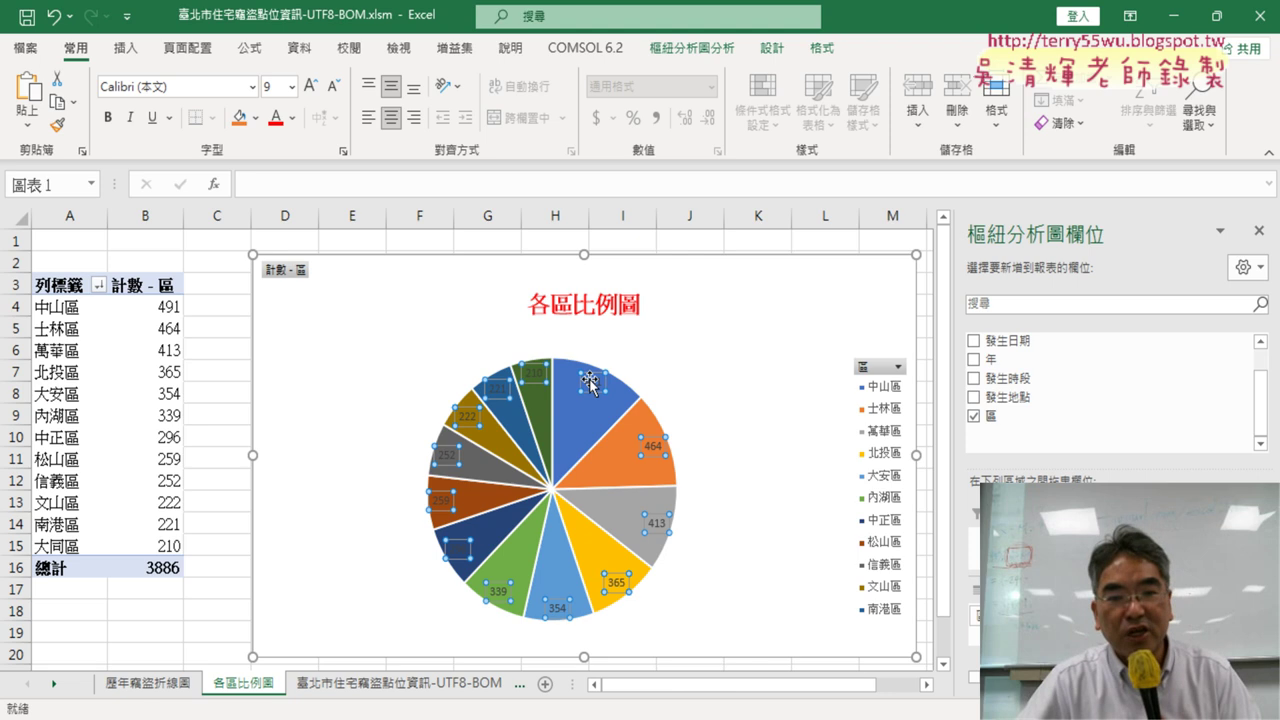
{"action": "right_click", "coordinate": [590, 381]}
{"action": "left_click", "coordinate": [653, 622]}
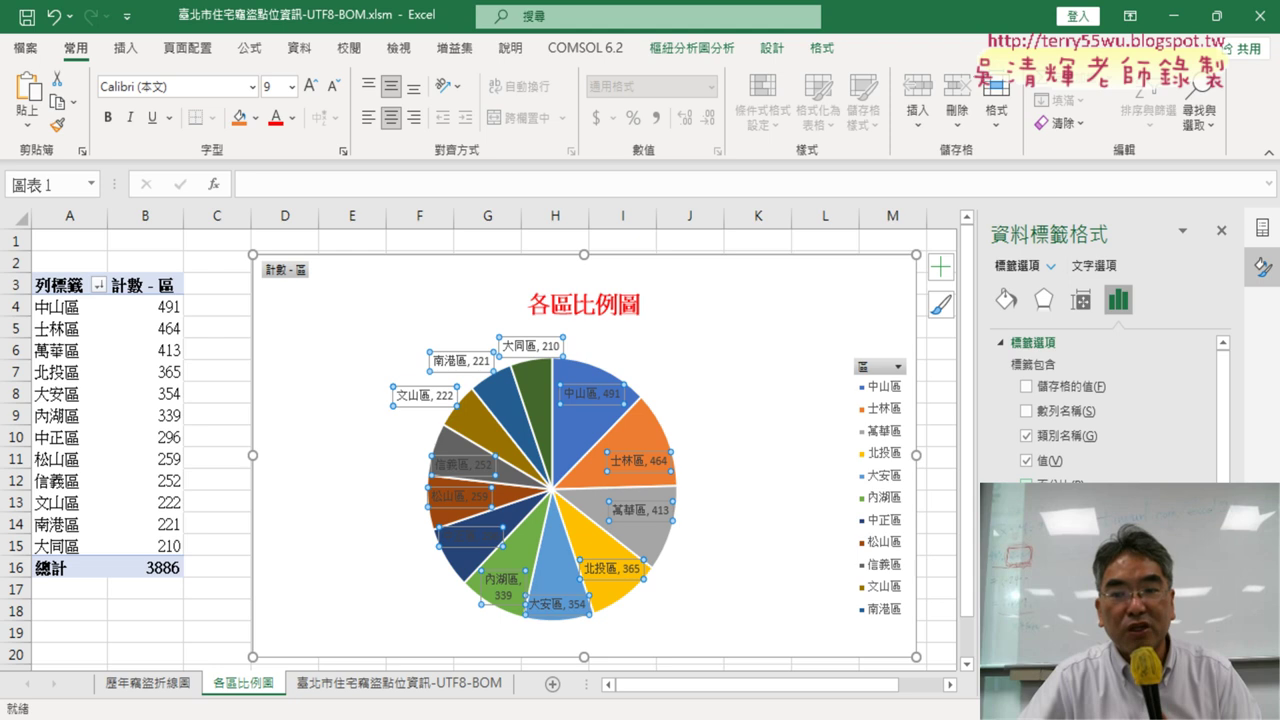
Show percentages instead of counts in the pie labels, e.g. 中山區 13%
{"action": "left_click", "coordinate": [1025, 485]}
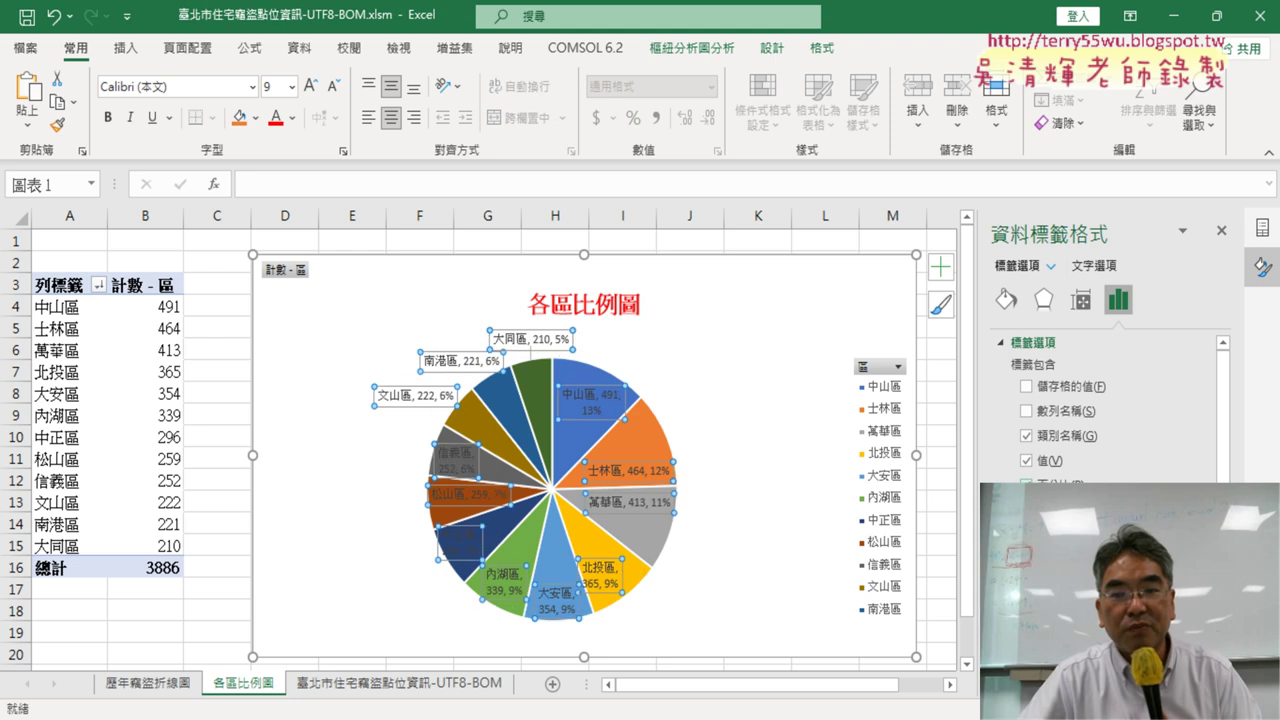
{"action": "left_click", "coordinate": [1026, 461]}
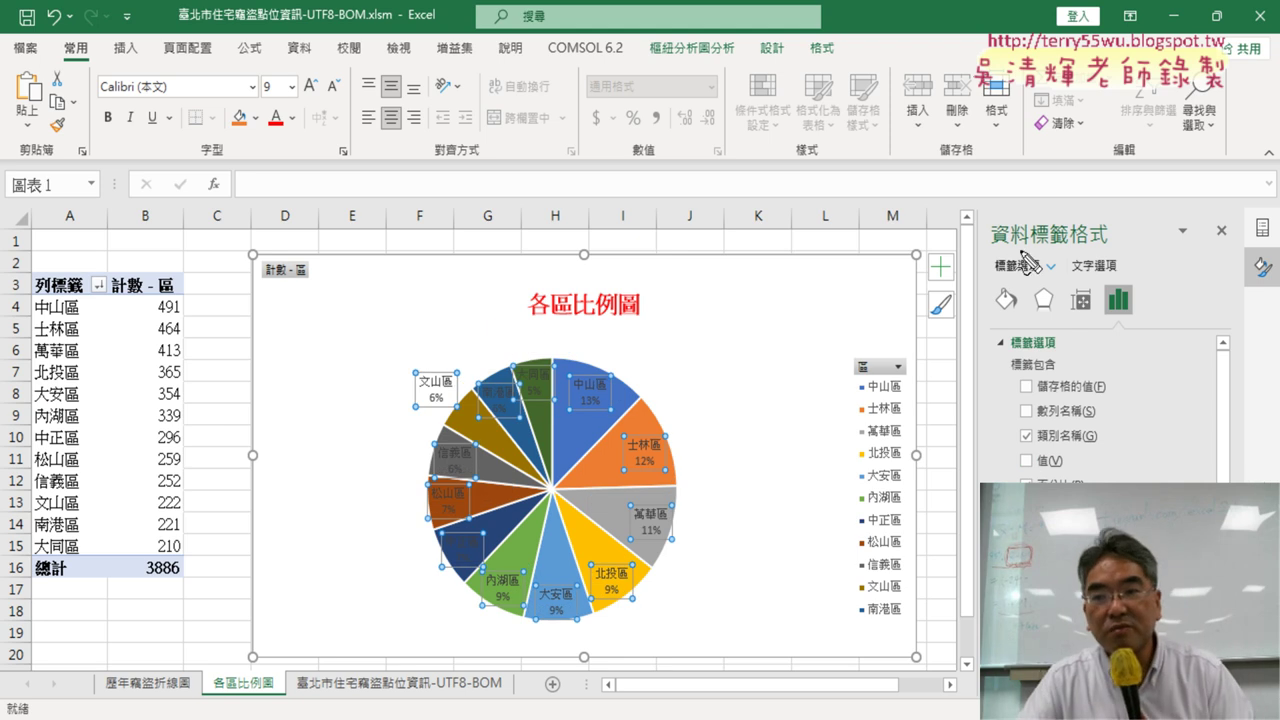
{"action": "left_click_drag", "start_coordinate": [990, 246], "coordinate": [1090, 238]}
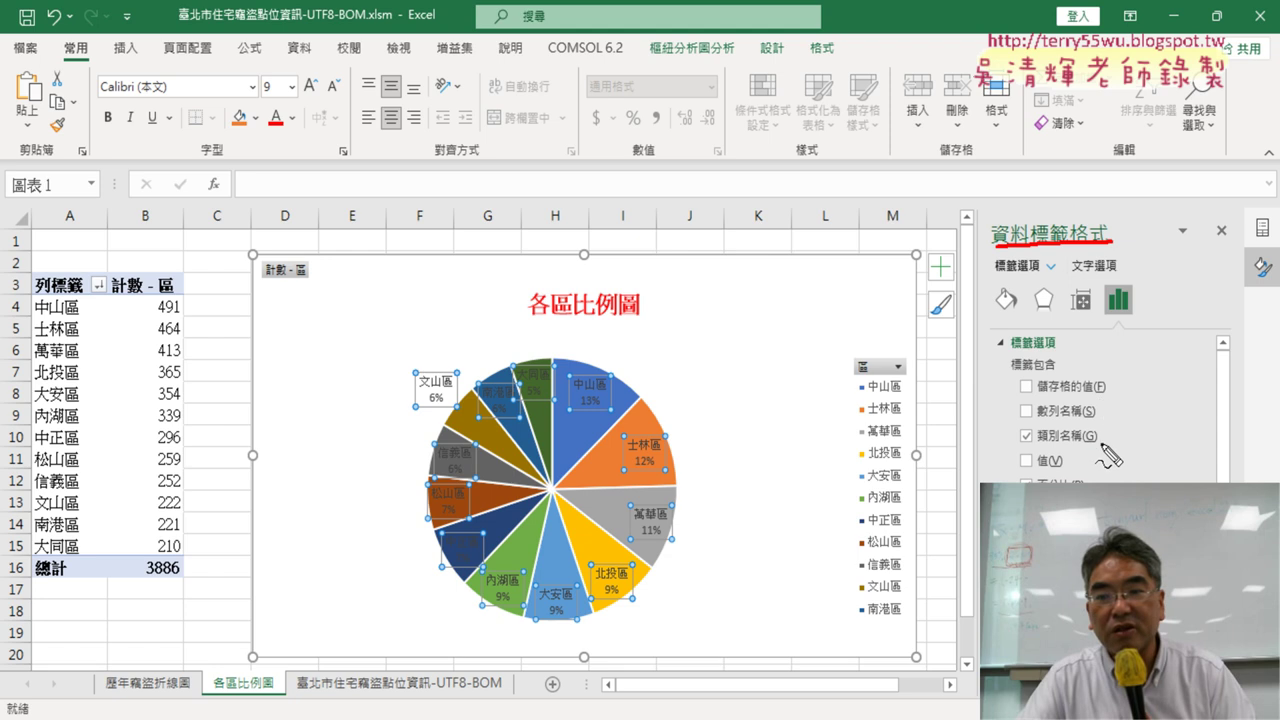
{"action": "mouse_move", "coordinate": [1096, 441]}
{"action": "left_mouse_down"}
{"action": "mouse_move", "coordinate": [1046, 418]}
{"action": "mouse_move", "coordinate": [1094, 458]}
{"action": "left_mouse_up"}
{"action": "left_click_drag", "start_coordinate": [996, 483], "coordinate": [1106, 479]}
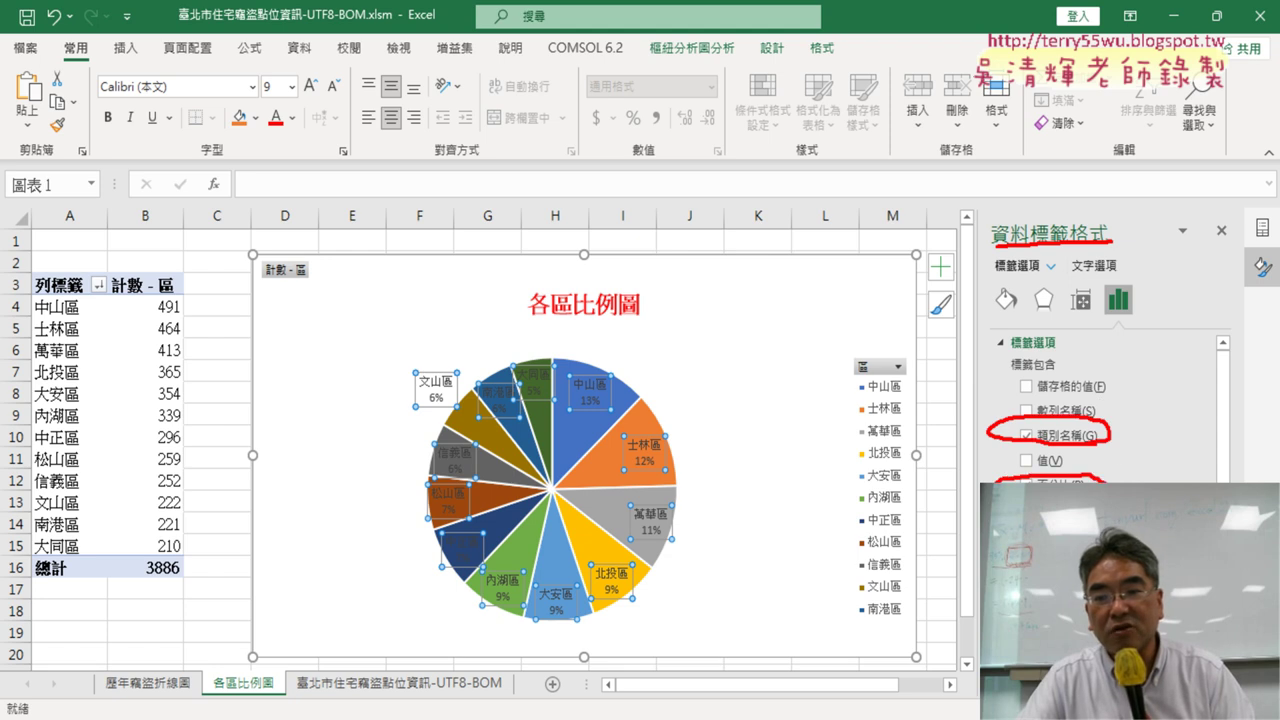
{"action": "left_click_drag", "start_coordinate": [1034, 436], "coordinate": [1058, 430]}
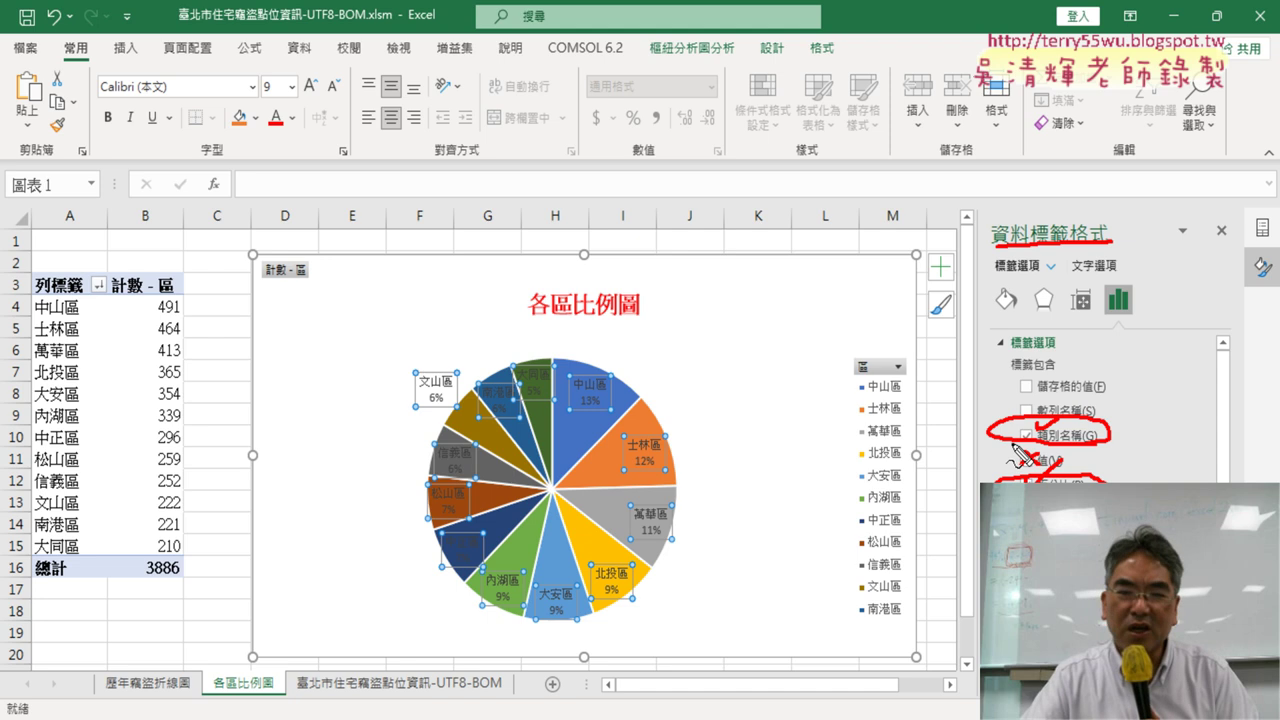
Place the district-percentage labels outside the pie slices
{"action": "left_click_drag", "start_coordinate": [1021, 450], "coordinate": [1034, 464]}
{"action": "left_click_drag", "start_coordinate": [1034, 450], "coordinate": [1021, 464]}
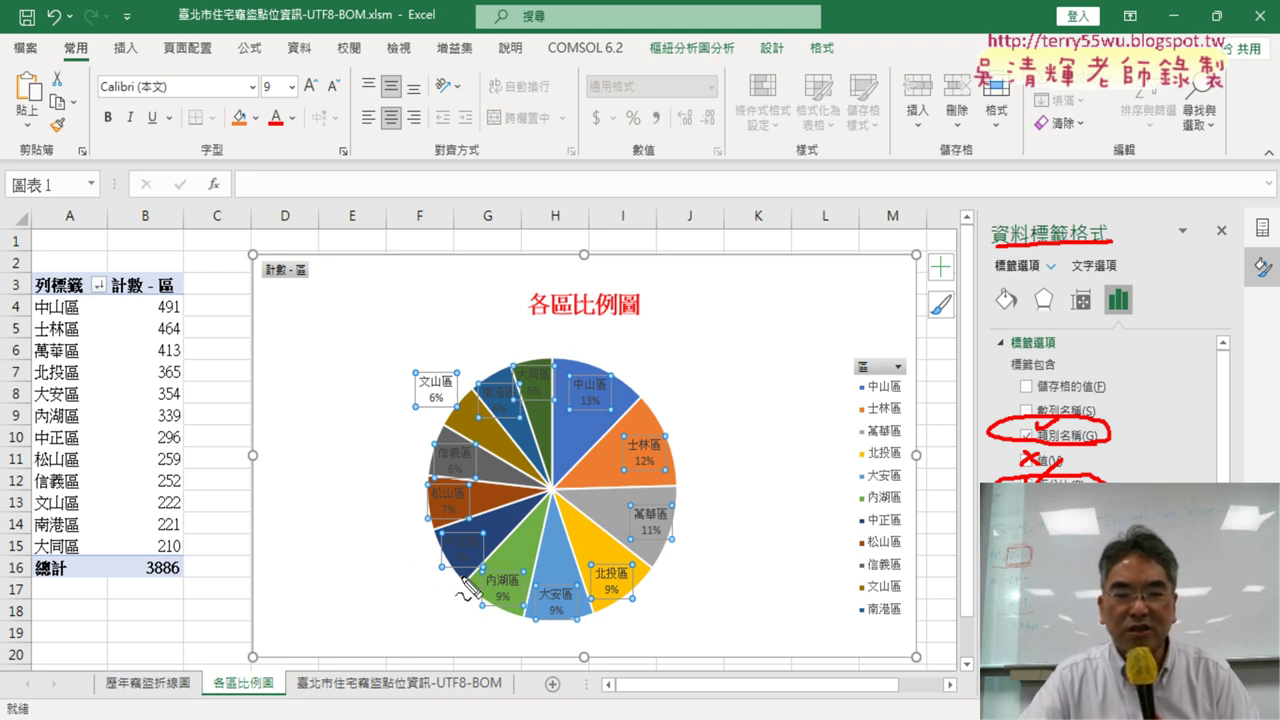
{"action": "left_click_drag", "start_coordinate": [470, 578], "coordinate": [446, 607]}
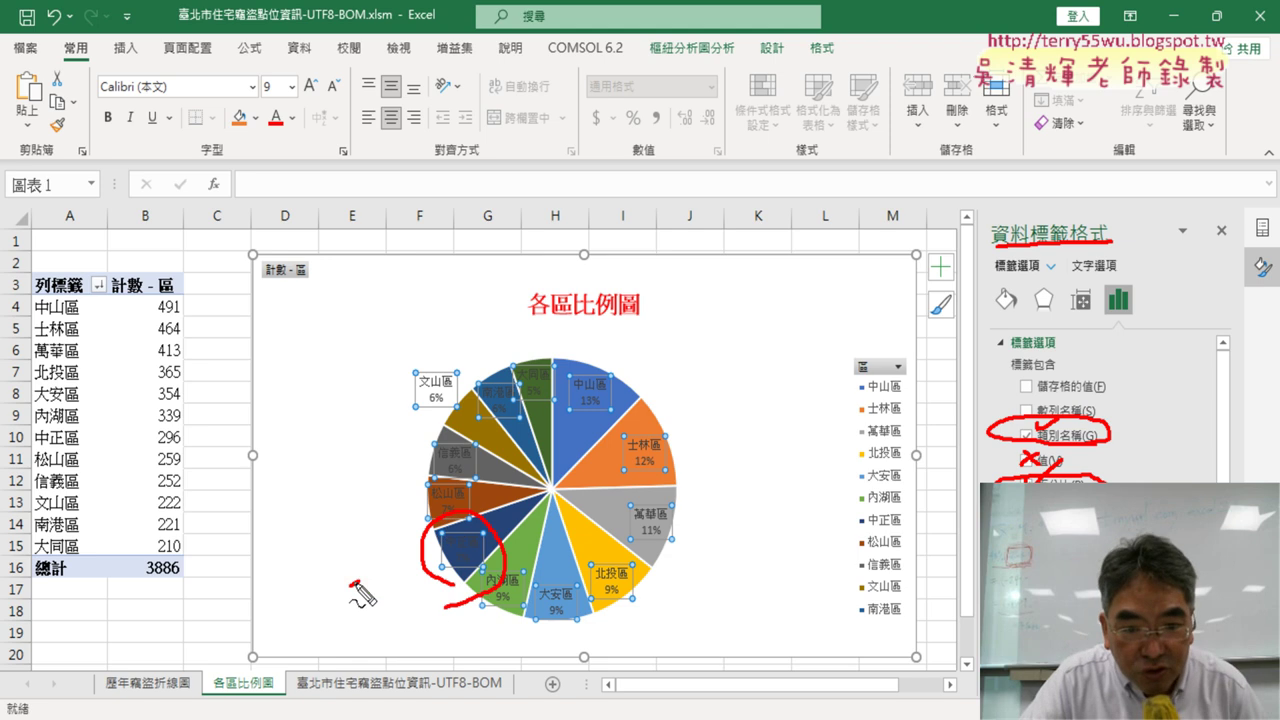
{"action": "left_click_drag", "start_coordinate": [352, 586], "coordinate": [478, 568]}
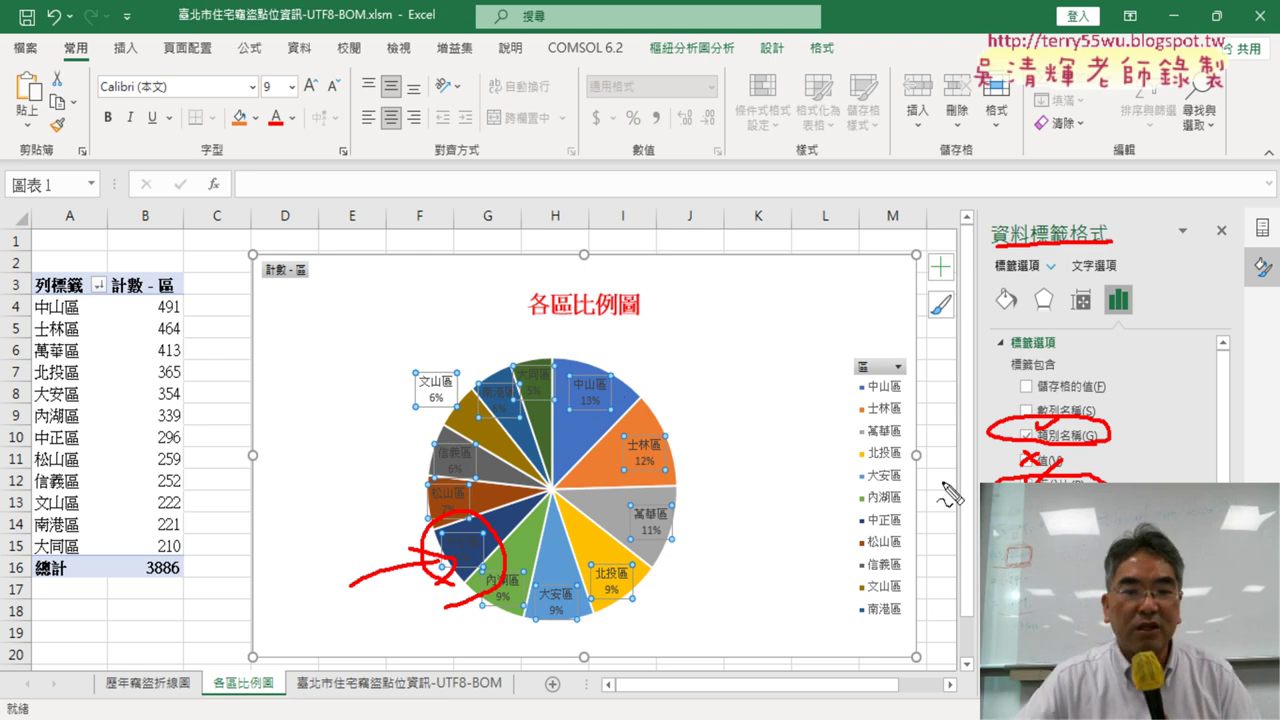
{"action": "key", "text": "Escape"}
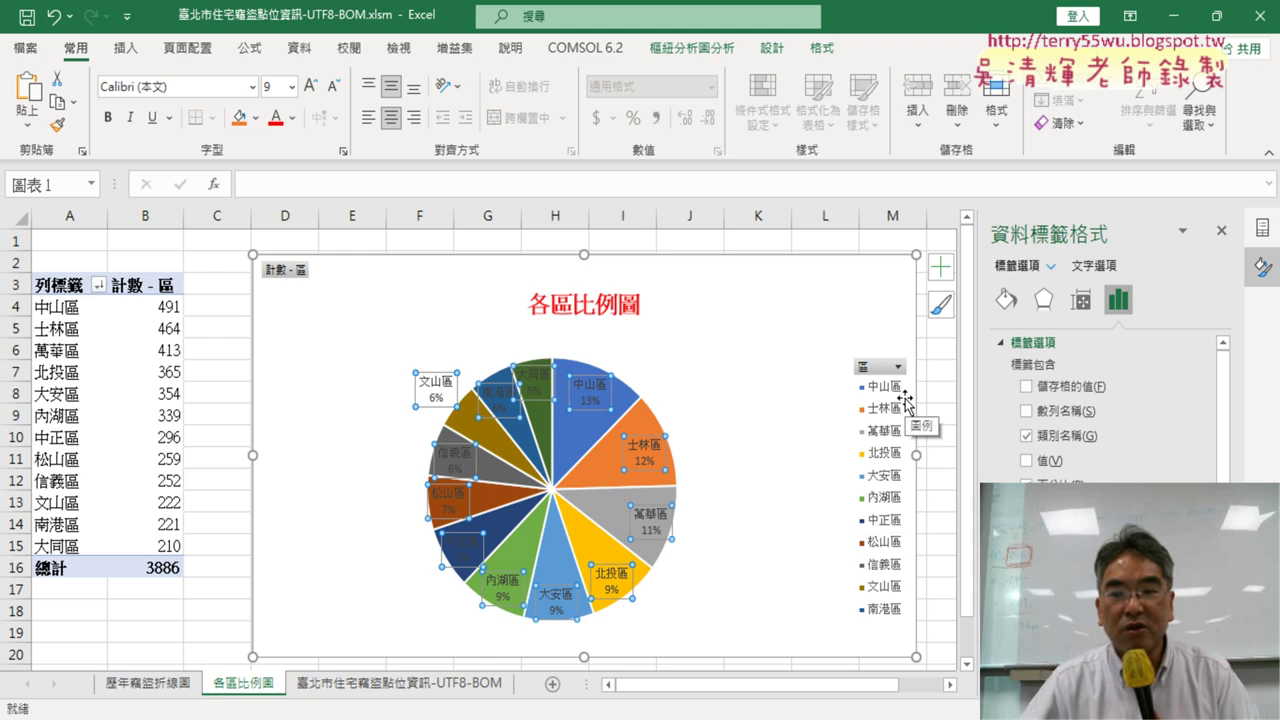
{"action": "scroll", "coordinate": [1225, 407], "scroll_direction": "down", "scroll_amount": 2}
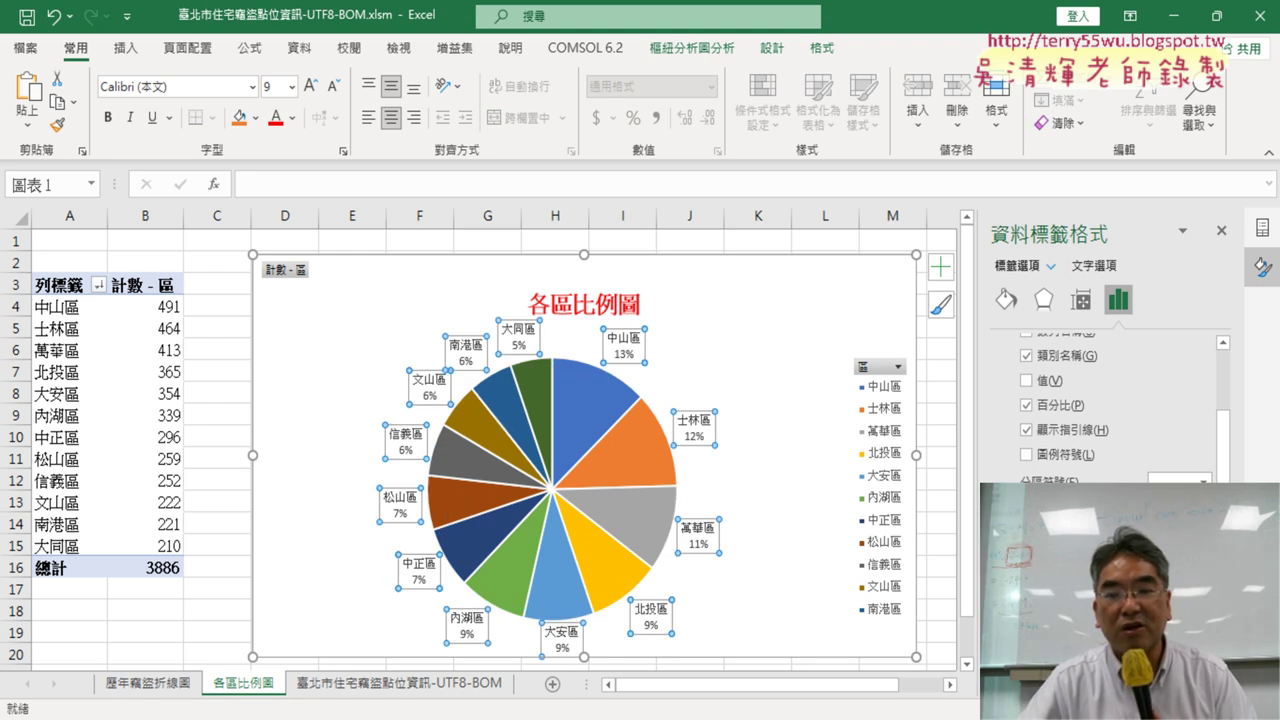
{"action": "key", "text": "ctrl+z"}
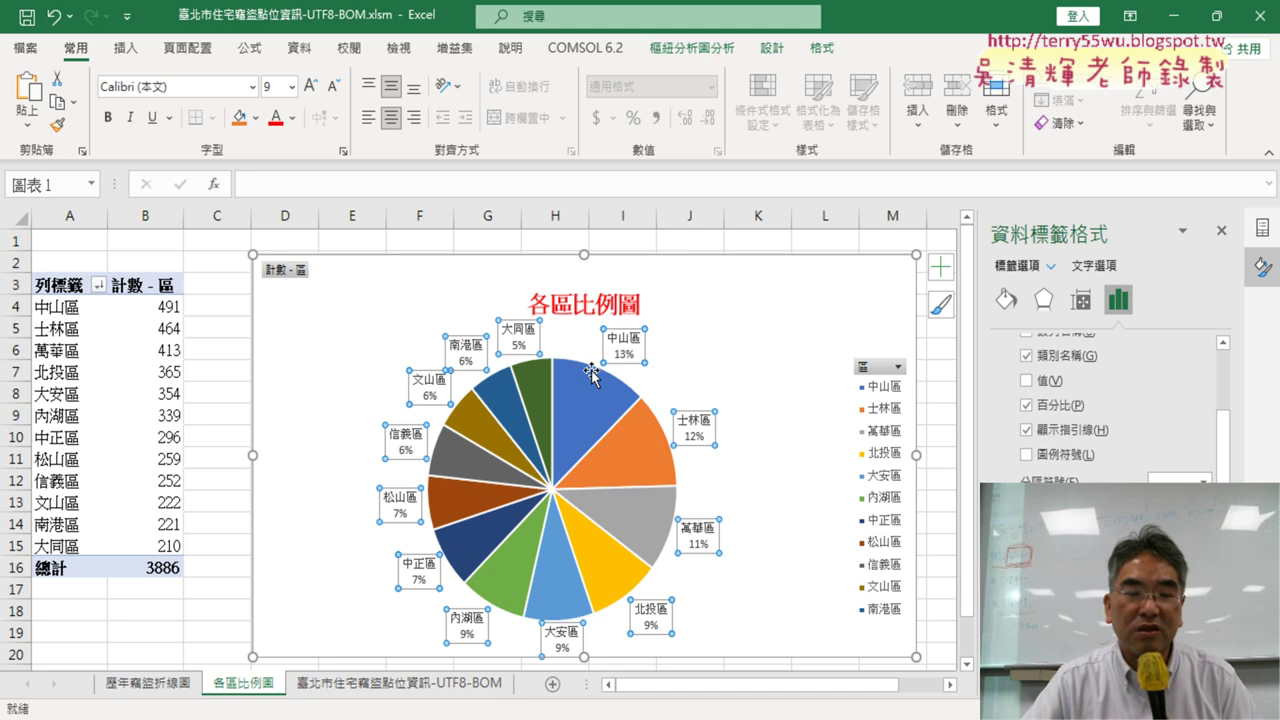
Select the 中山區 data label and start editing its text, then cancel the edit
{"action": "left_click", "coordinate": [705, 344]}
{"action": "left_click", "coordinate": [641, 340]}
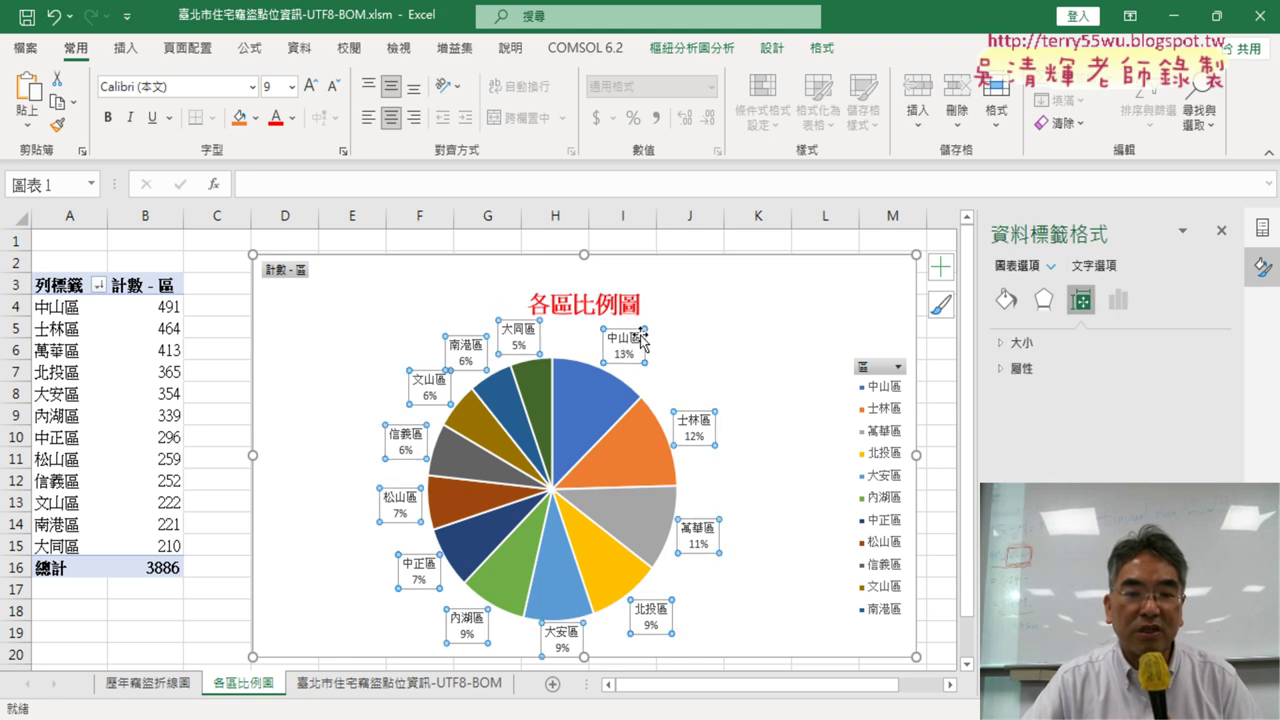
{"action": "left_click", "coordinate": [625, 347]}
{"action": "left_click", "coordinate": [690, 340]}
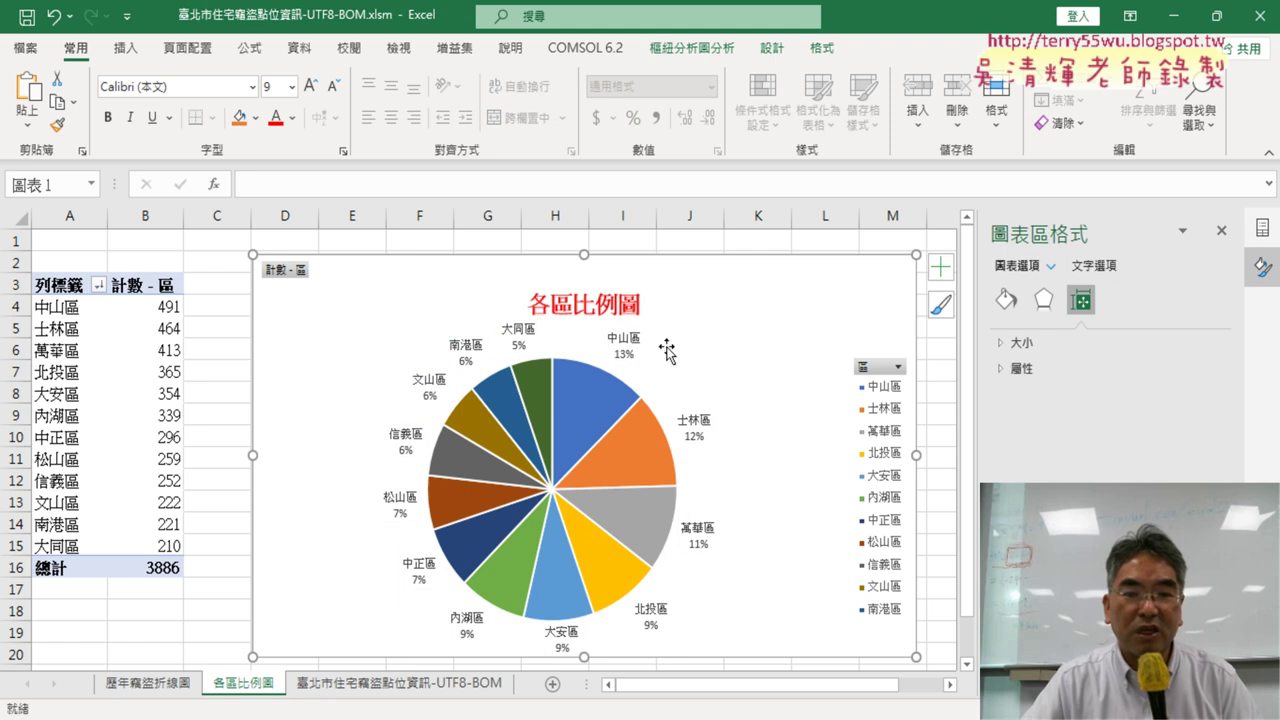
{"action": "left_click", "coordinate": [643, 340]}
{"action": "left_click", "coordinate": [637, 347]}
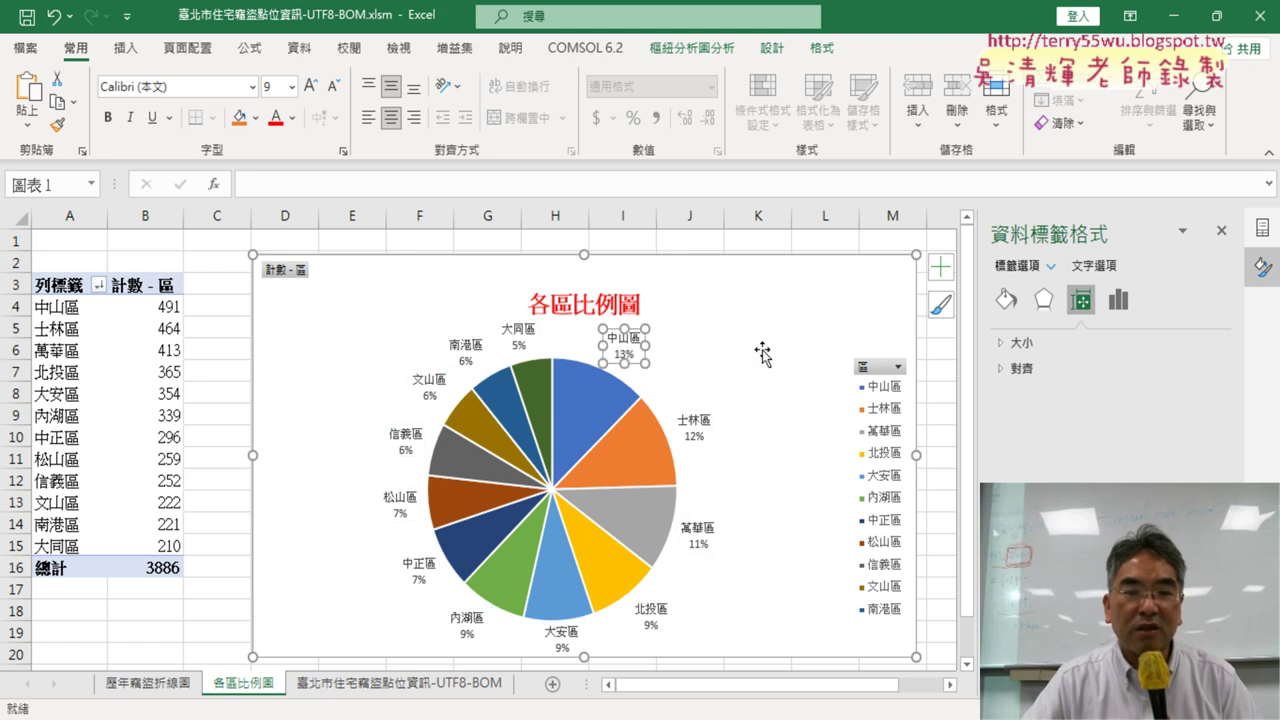
{"action": "left_click", "coordinate": [649, 342]}
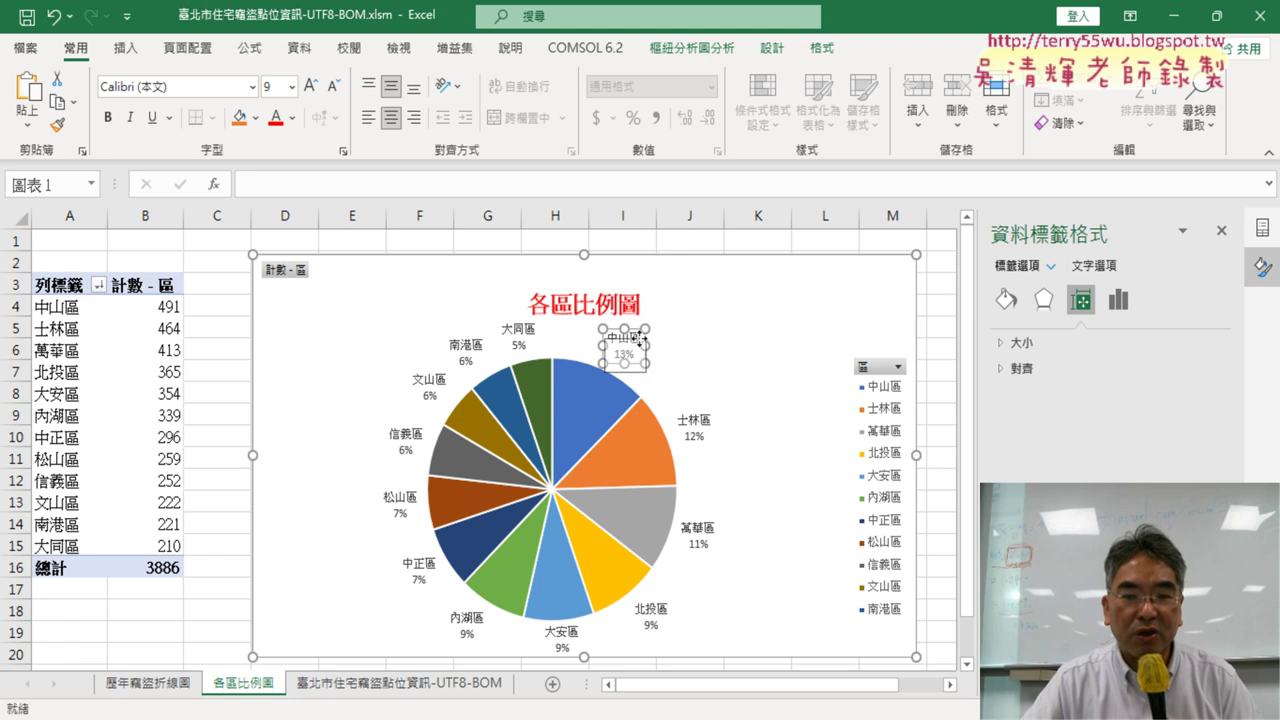
{"action": "key", "text": "Escape"}
Undo the last chart change and close the Format Data Labels pane
{"action": "left_click", "coordinate": [745, 342]}
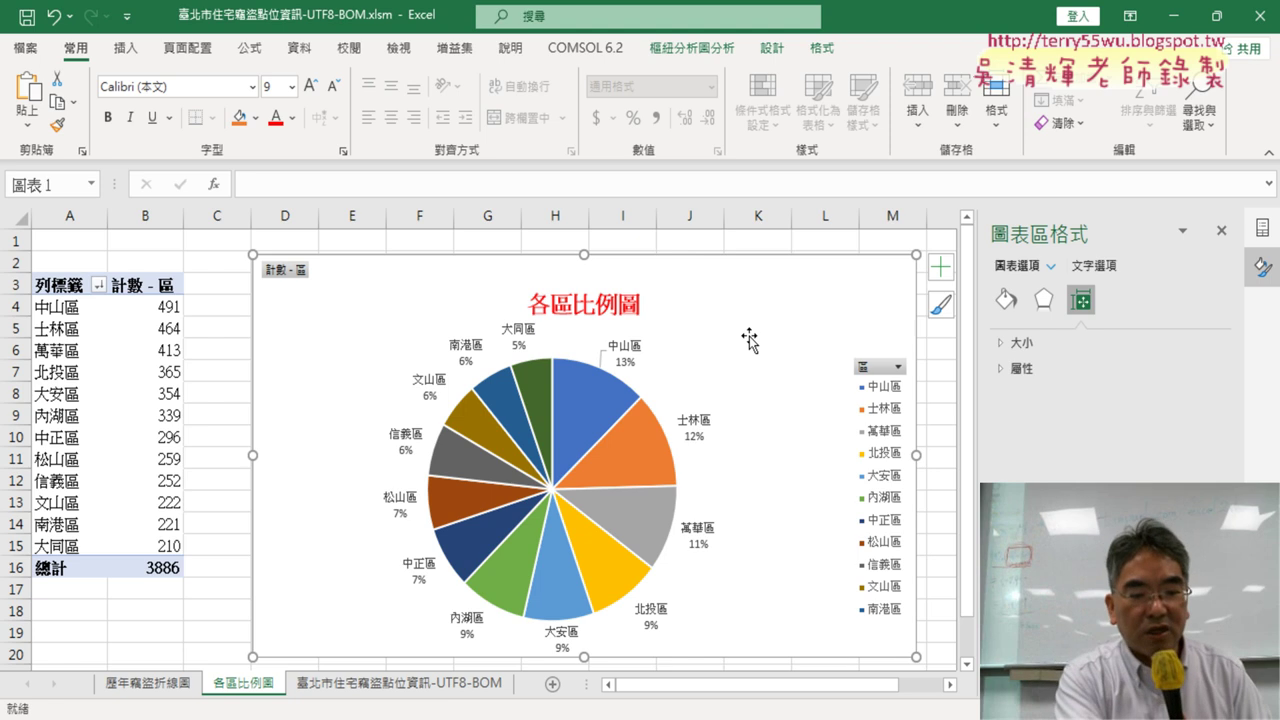
{"action": "key", "text": "ctrl+z"}
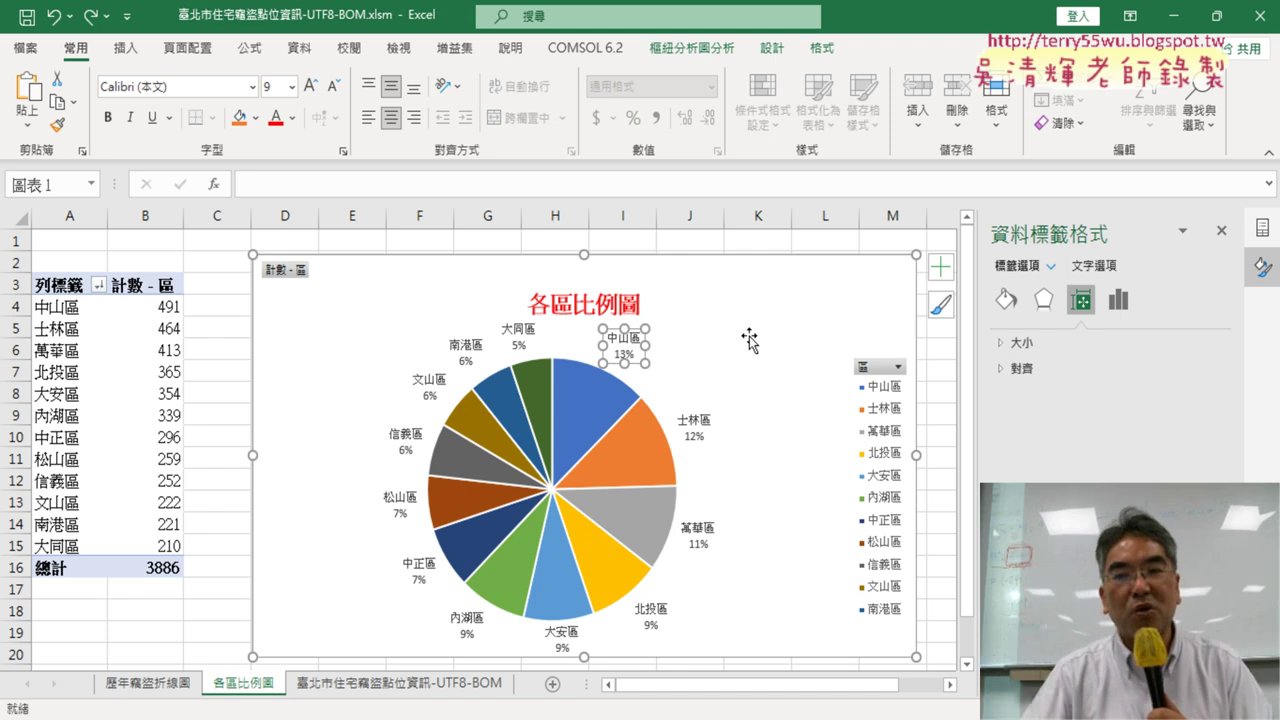
{"action": "left_click", "coordinate": [1221, 236]}
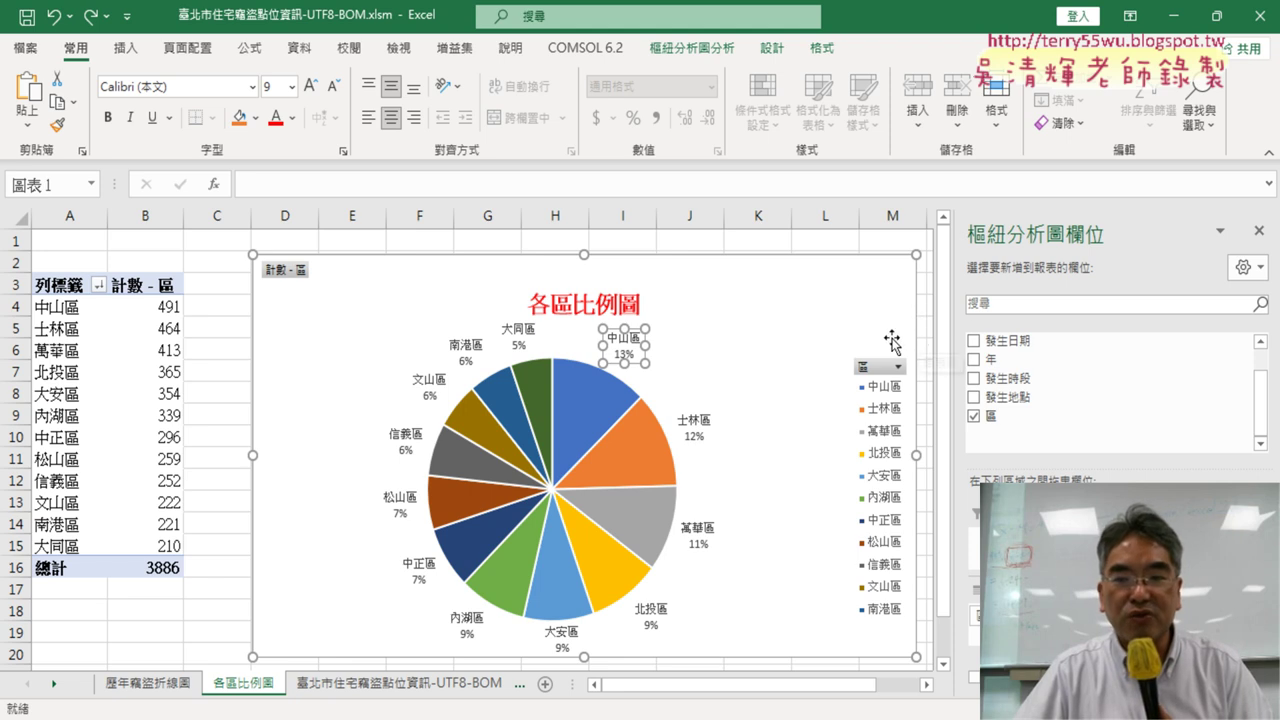
Remove the legend from the 各區比例圖 pie chart
{"action": "left_click", "coordinate": [851, 311]}
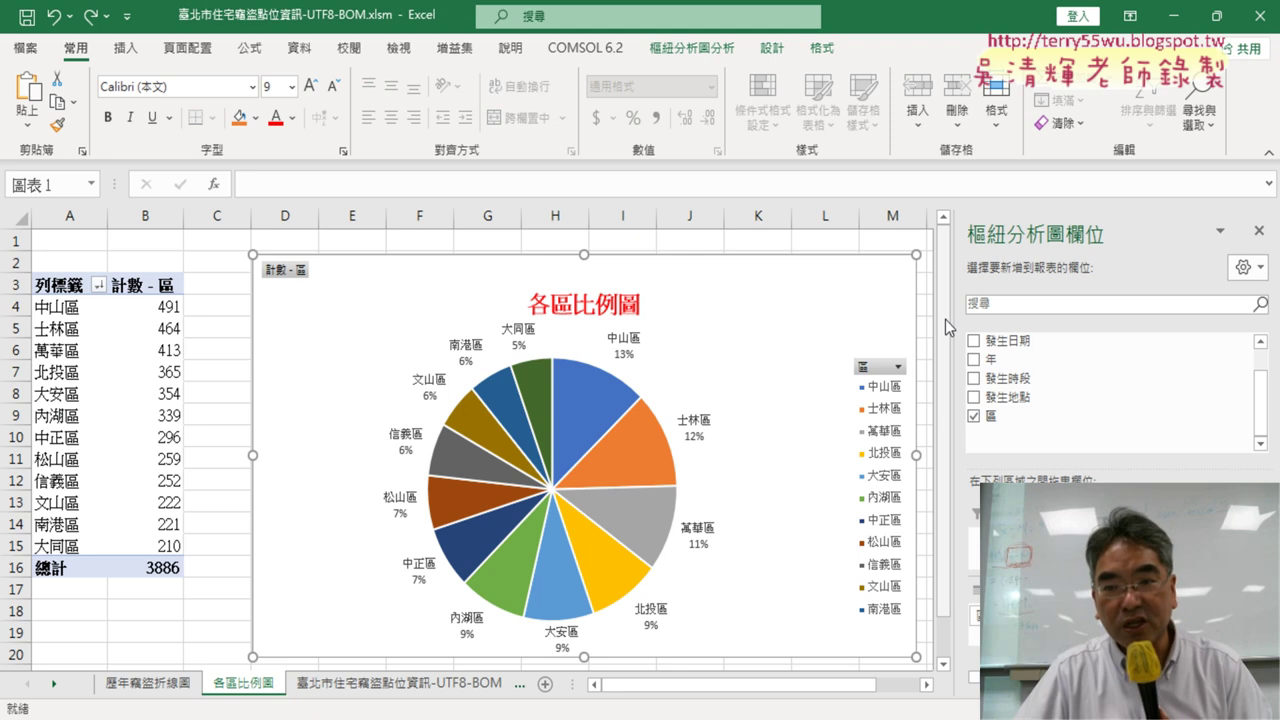
{"action": "left_click_drag", "start_coordinate": [738, 682], "coordinate": [760, 682]}
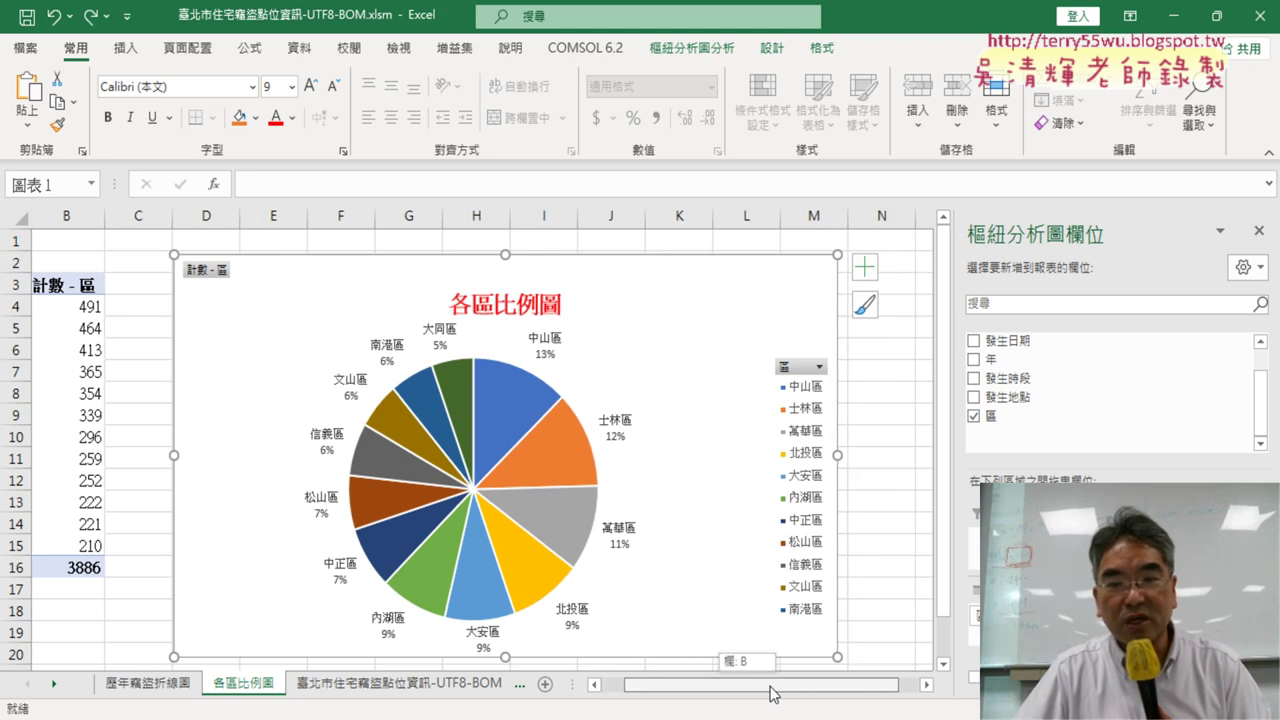
{"action": "left_click", "coordinate": [866, 268]}
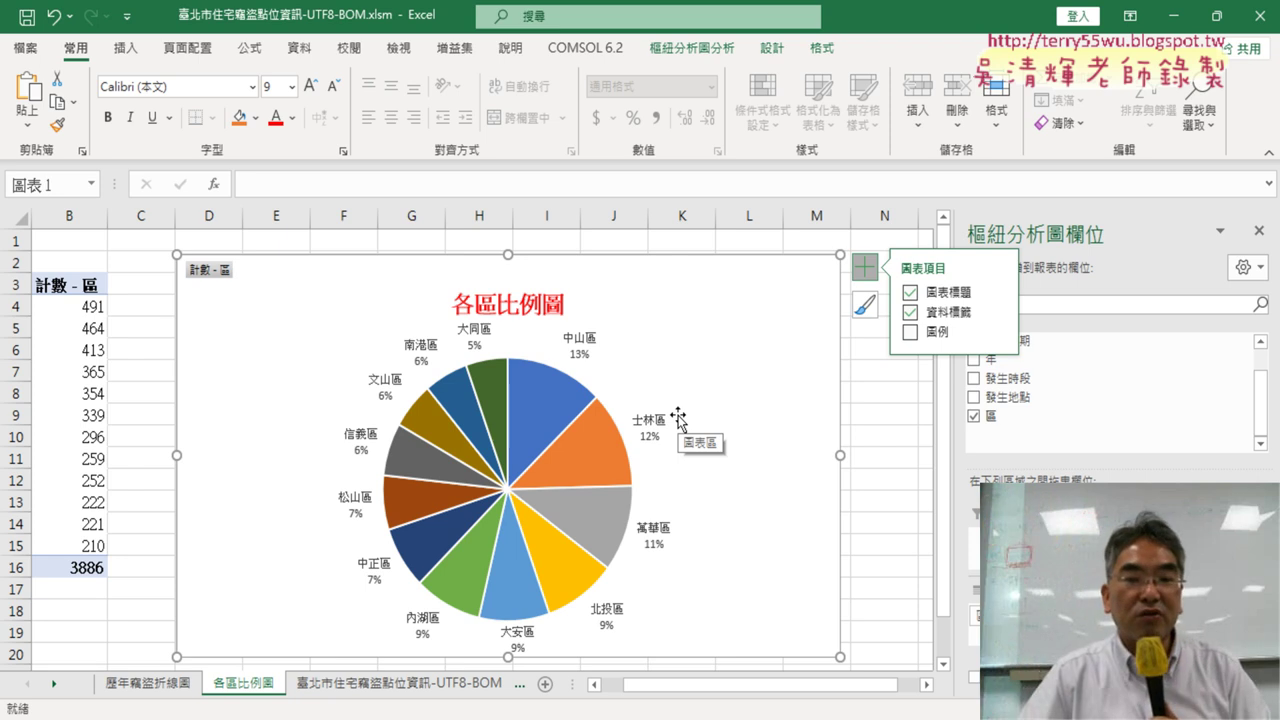
Select the 中山區 slice and pull it out of the pie
{"action": "left_click", "coordinate": [547, 404]}
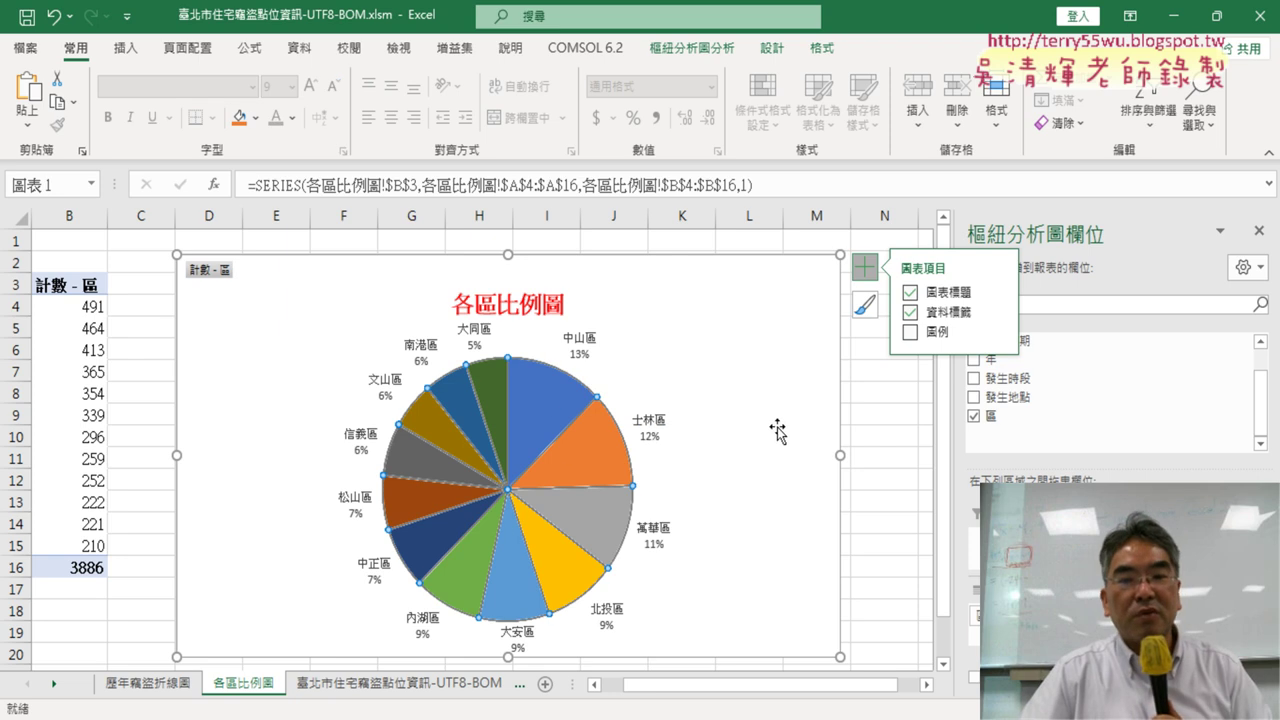
{"action": "left_click", "coordinate": [535, 413]}
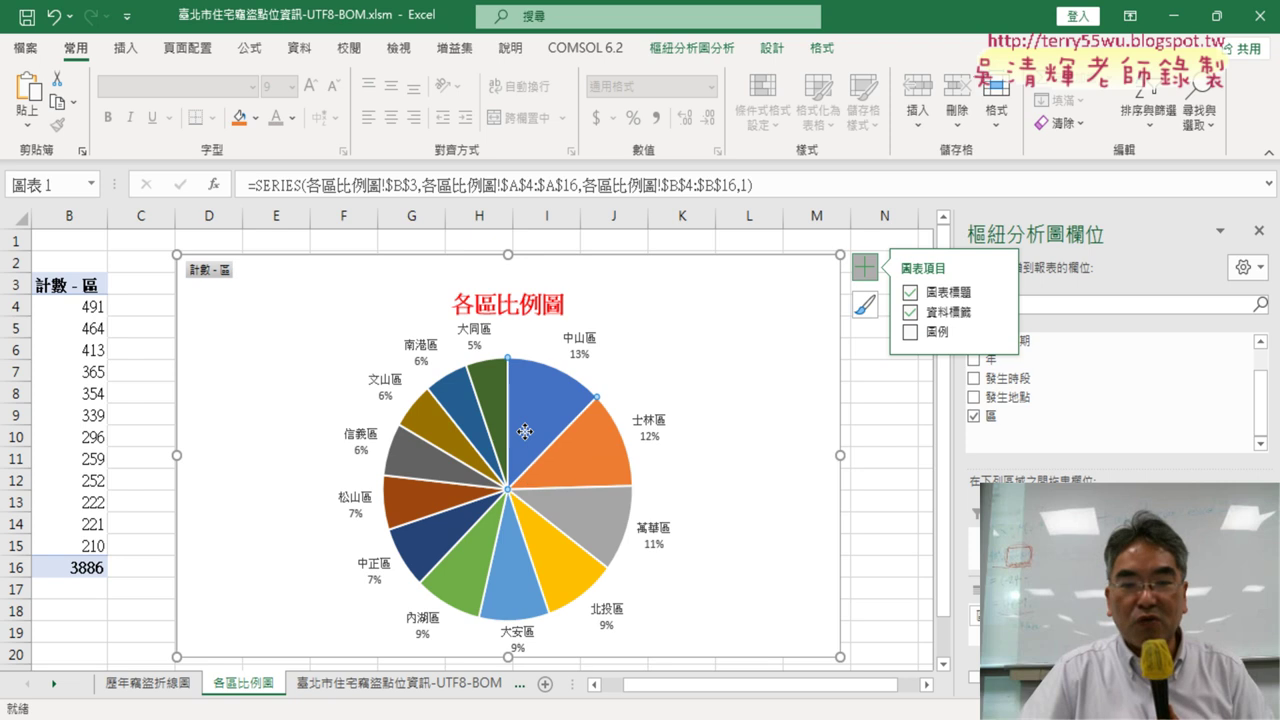
{"action": "left_click_drag", "start_coordinate": [524, 429], "coordinate": [540, 415]}
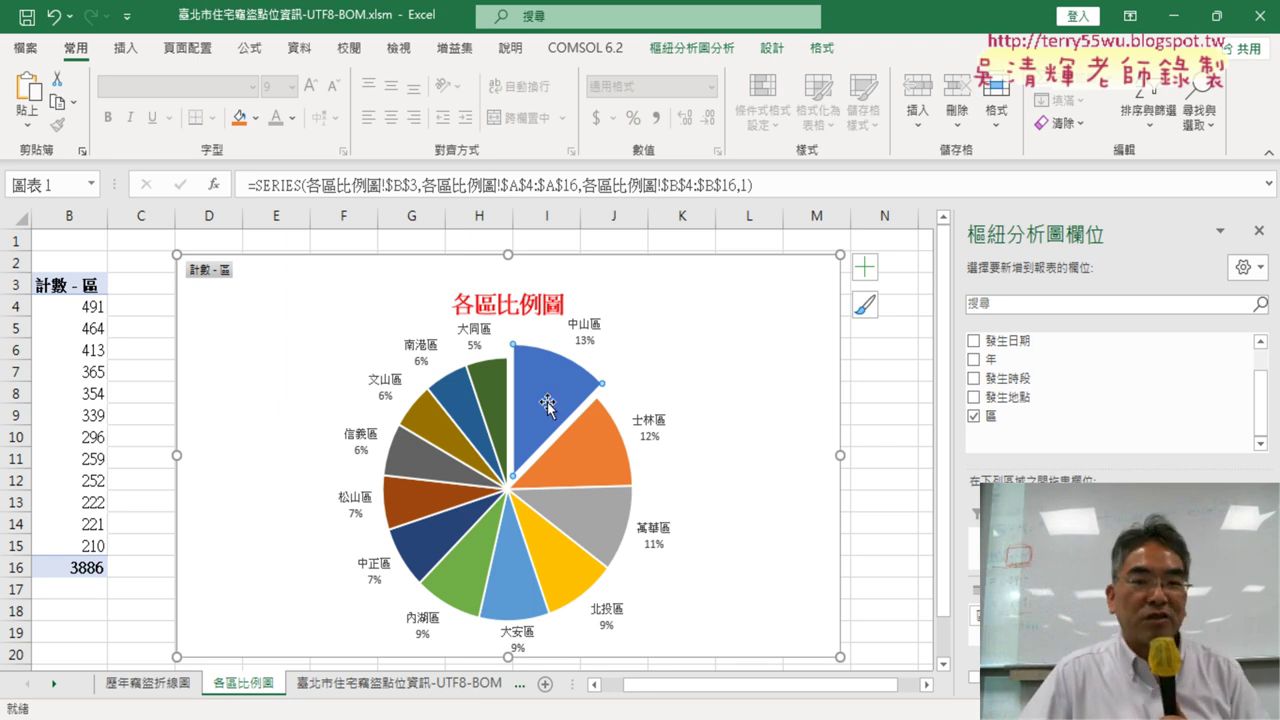
{"action": "mouse_move", "coordinate": [556, 407]}
{"action": "left_mouse_down"}
{"action": "mouse_move", "coordinate": [548, 399]}
{"action": "mouse_move", "coordinate": [540, 415]}
{"action": "left_mouse_up"}
{"action": "left_click", "coordinate": [778, 438]}
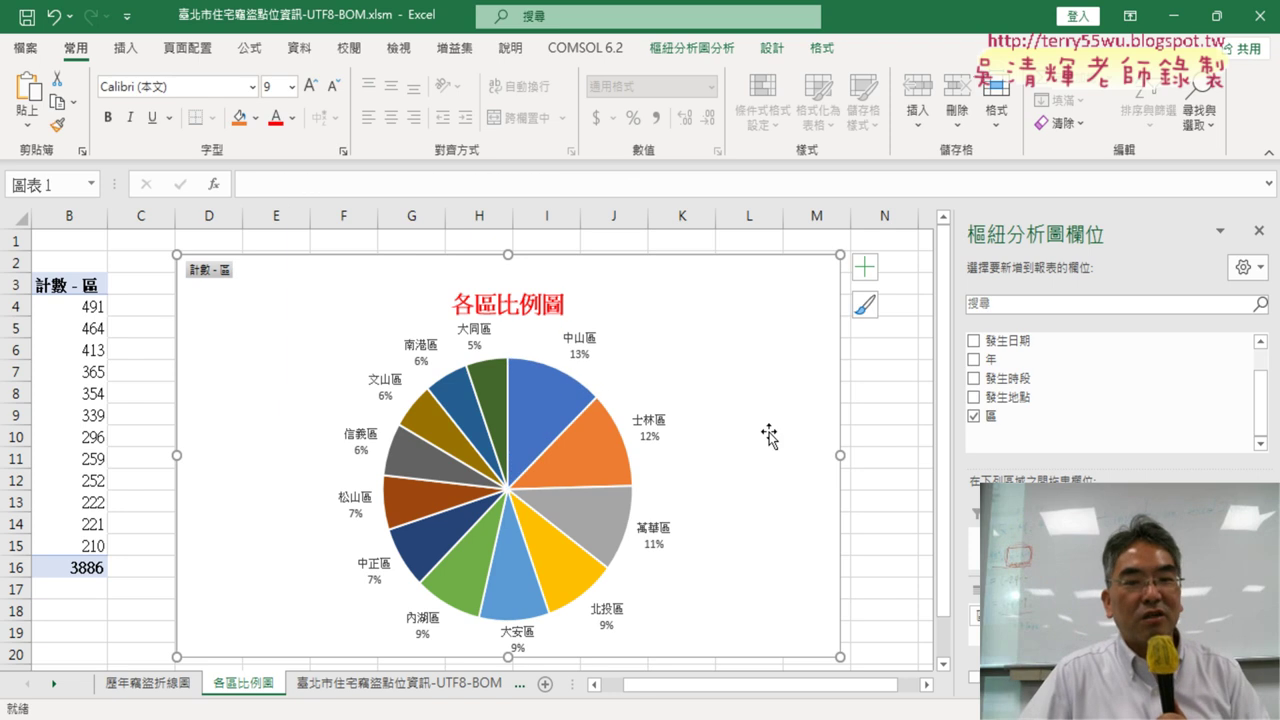
Put the 中山區 slice back into the pie and go to the 臺北市住宅竊盜點位資訊-UTF8-BOM sheet
{"action": "left_click", "coordinate": [534, 424]}
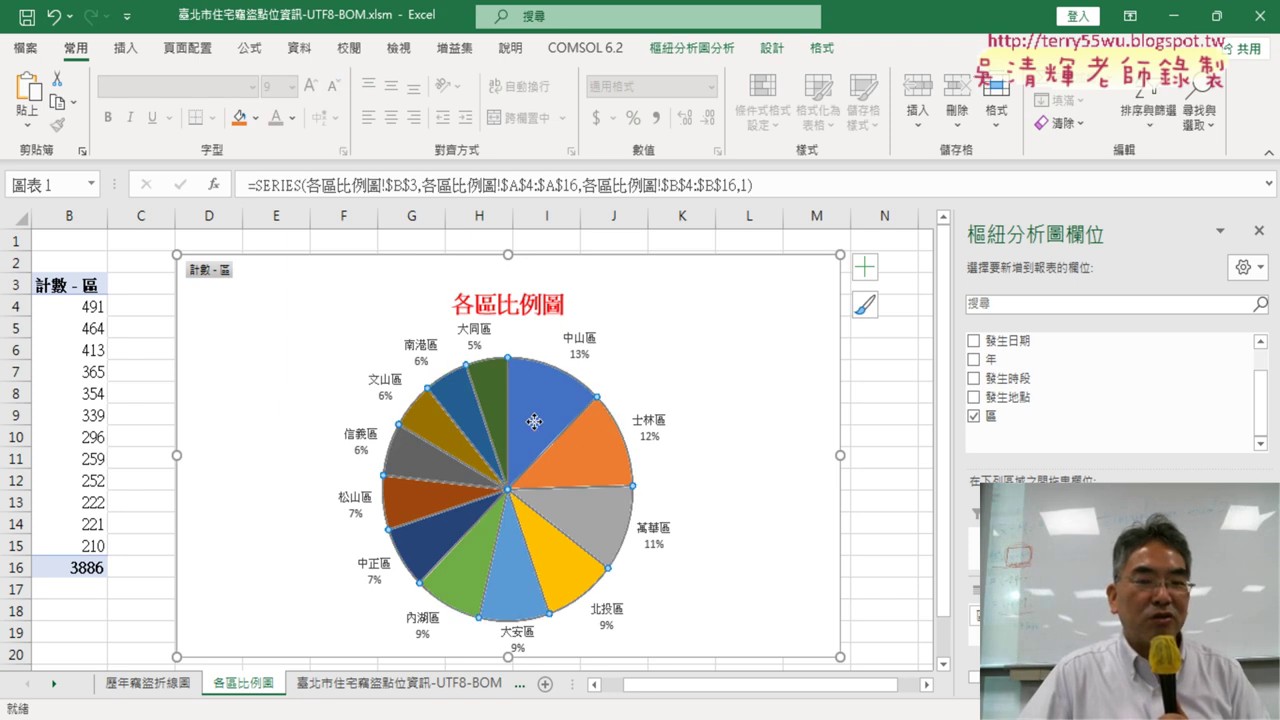
{"action": "left_click", "coordinate": [534, 422]}
{"action": "left_click_drag", "start_coordinate": [526, 431], "coordinate": [530, 424]}
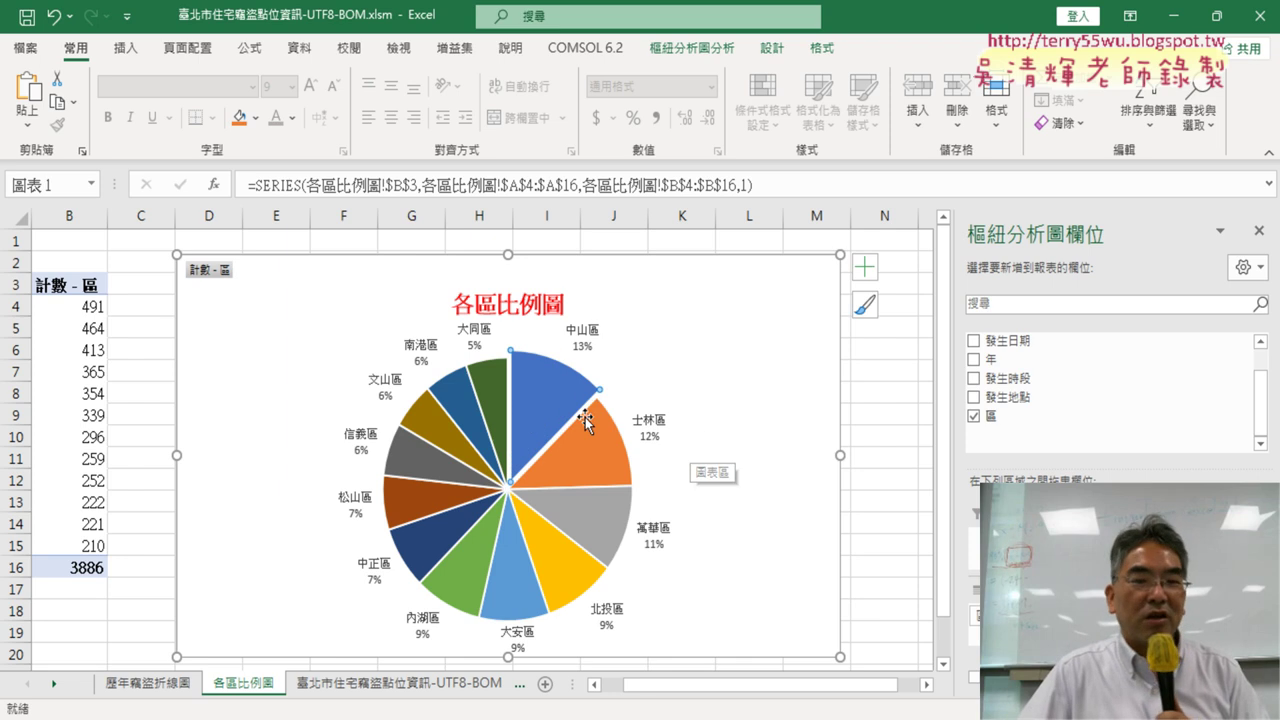
{"action": "left_click_drag", "start_coordinate": [538, 408], "coordinate": [531, 430]}
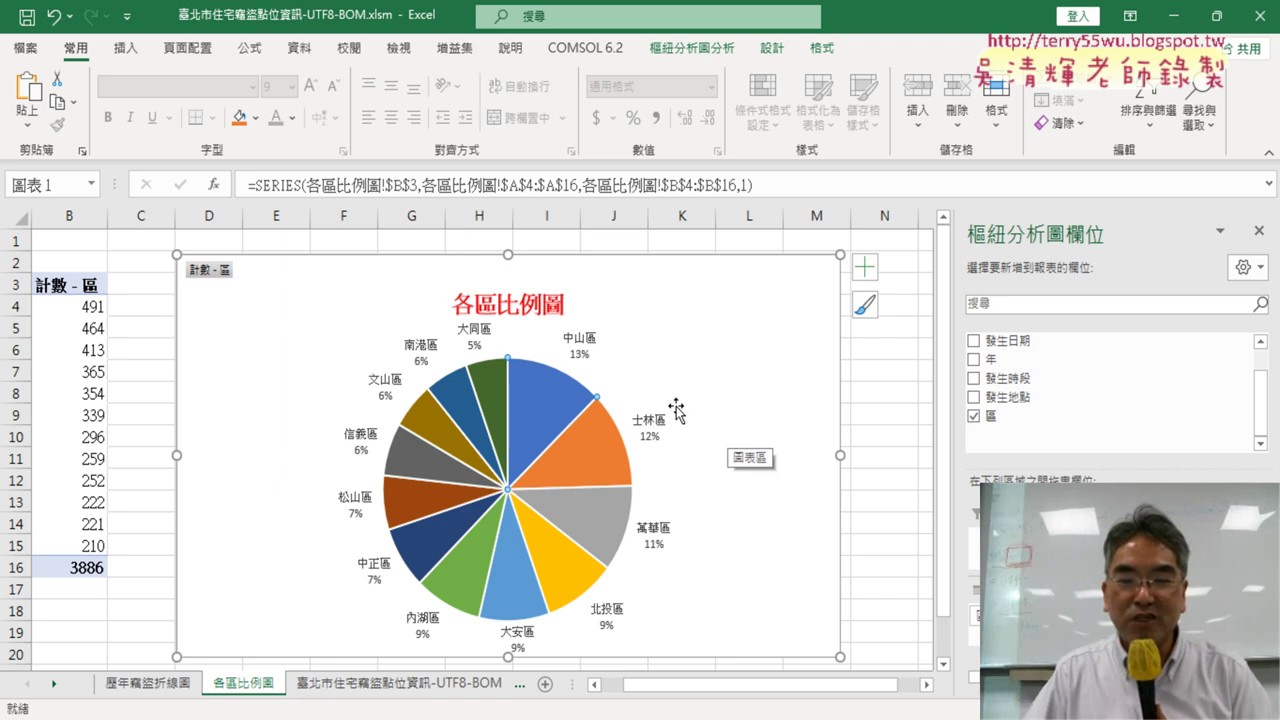
{"action": "left_click_drag", "start_coordinate": [636, 686], "coordinate": [612, 688]}
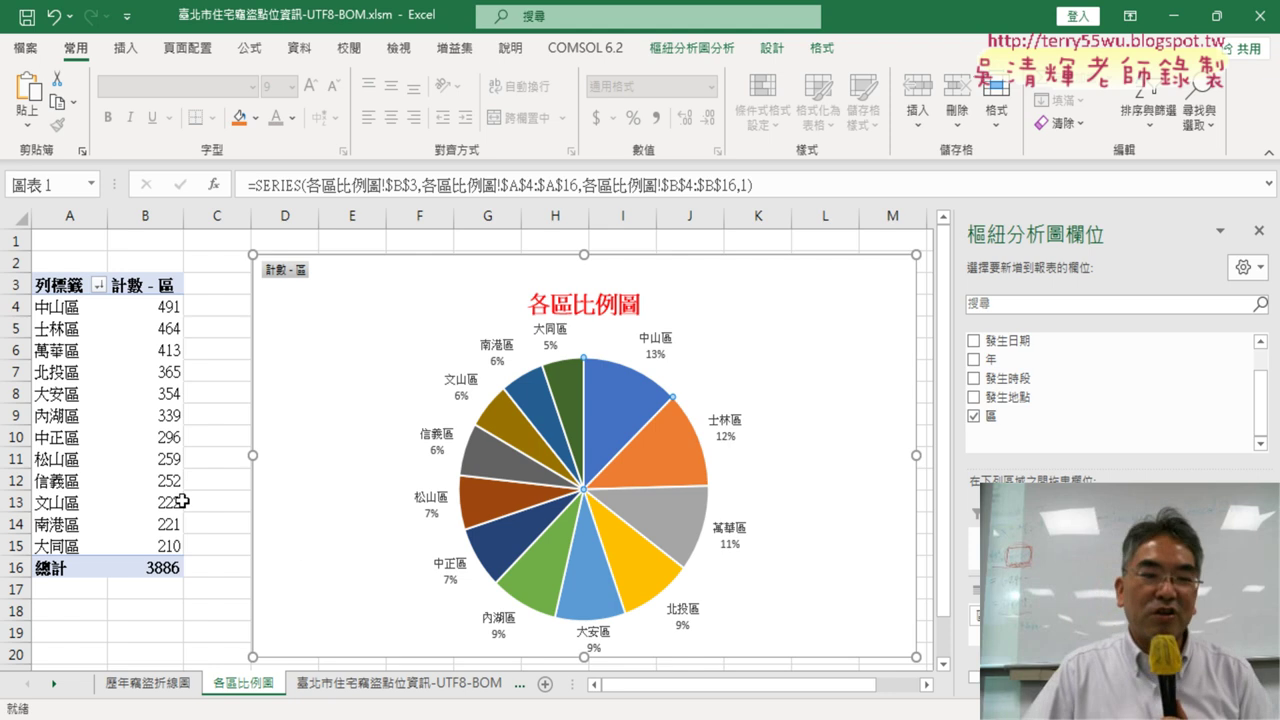
{"action": "left_click", "coordinate": [368, 684]}
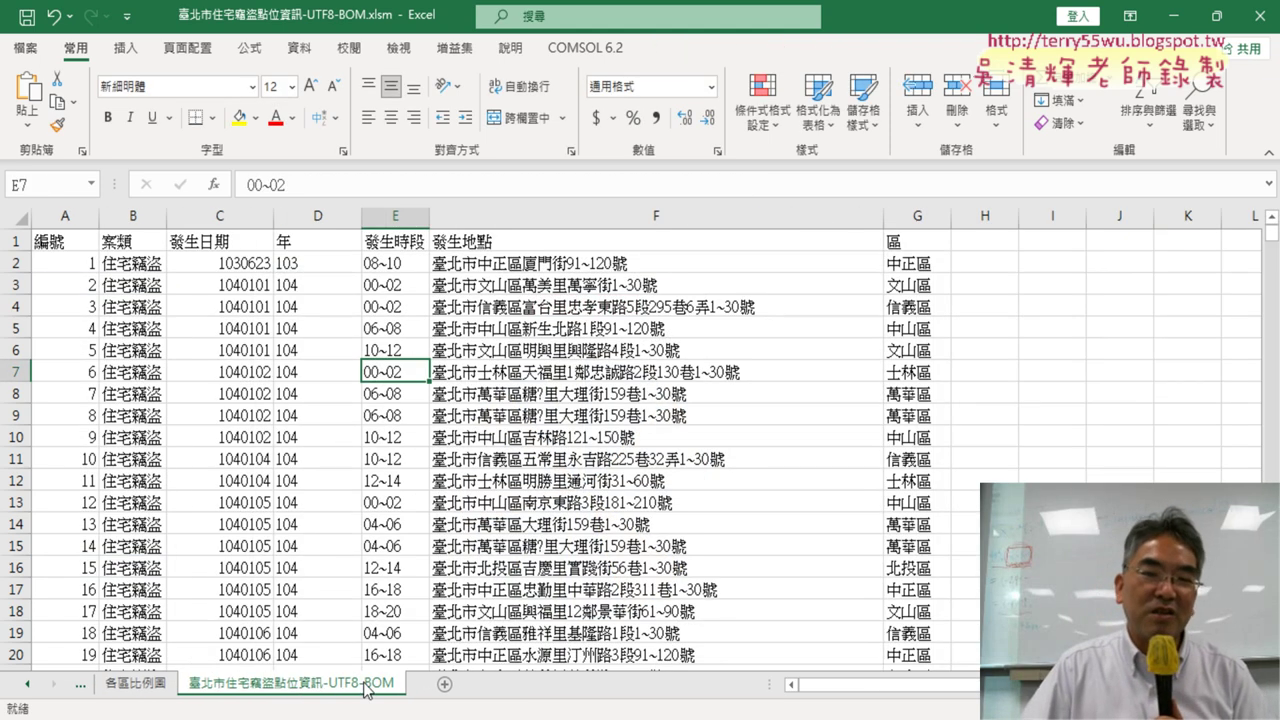
{"action": "mouse_move", "coordinate": [561, 716]}
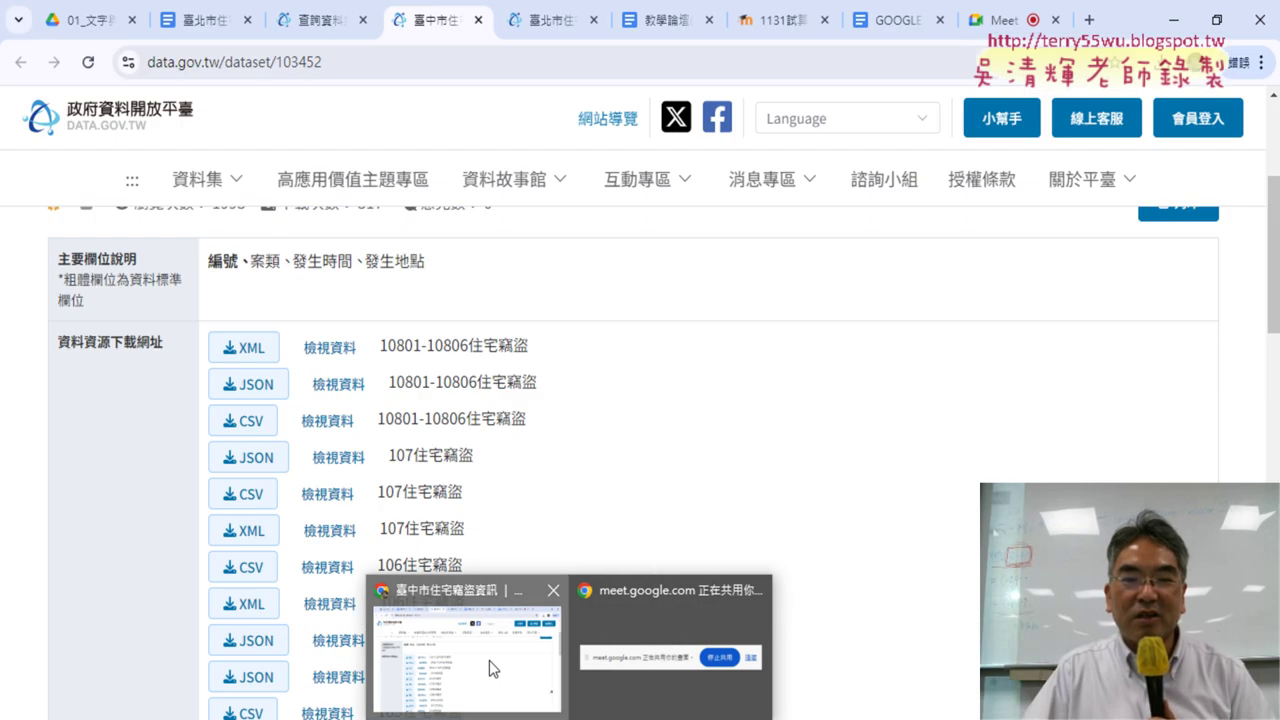
{"action": "left_click", "coordinate": [489, 660]}
{"action": "left_click", "coordinate": [205, 20]}
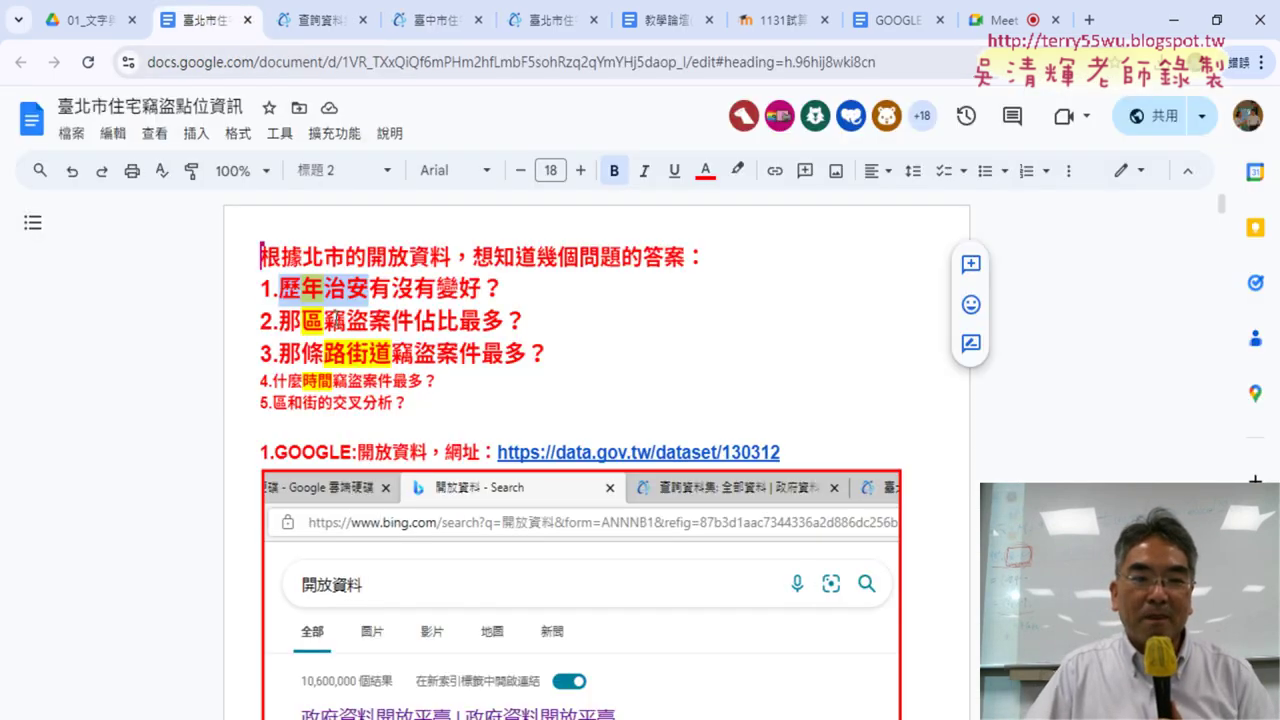
{"action": "double_click", "coordinate": [312, 354]}
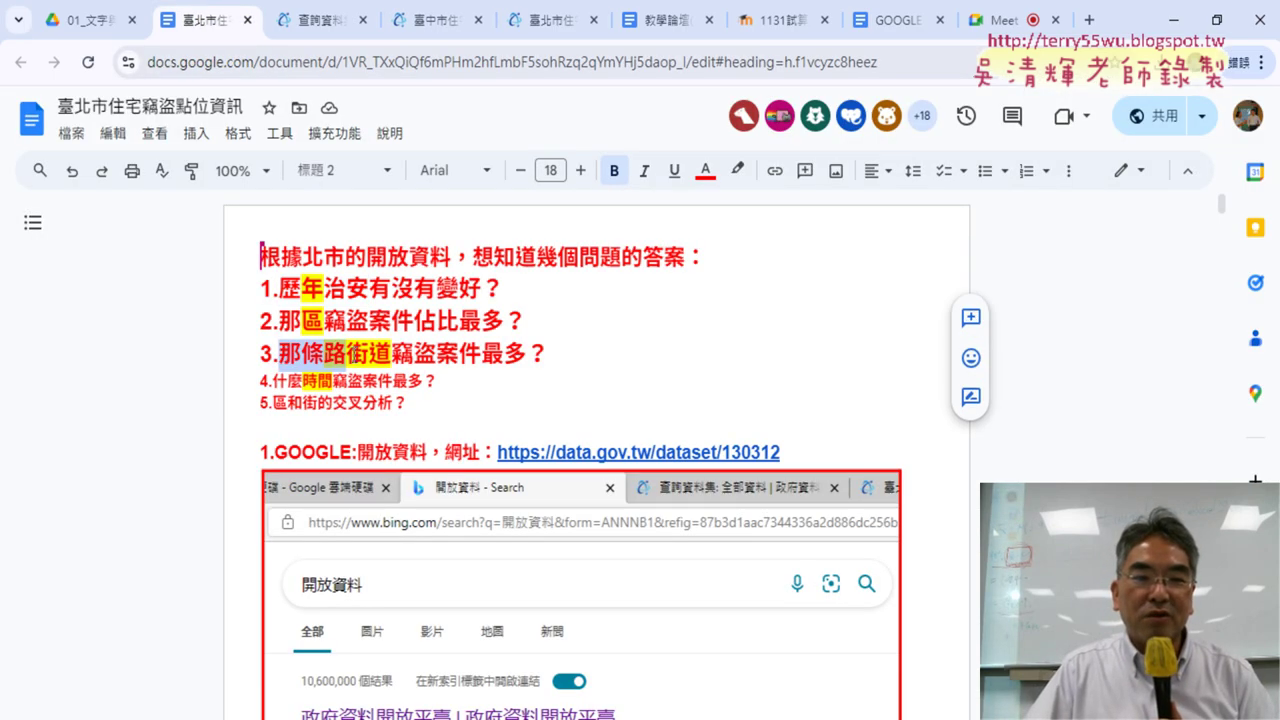
{"action": "key", "text": "shift+Right"}
{"action": "key", "text": "shift+Right"}
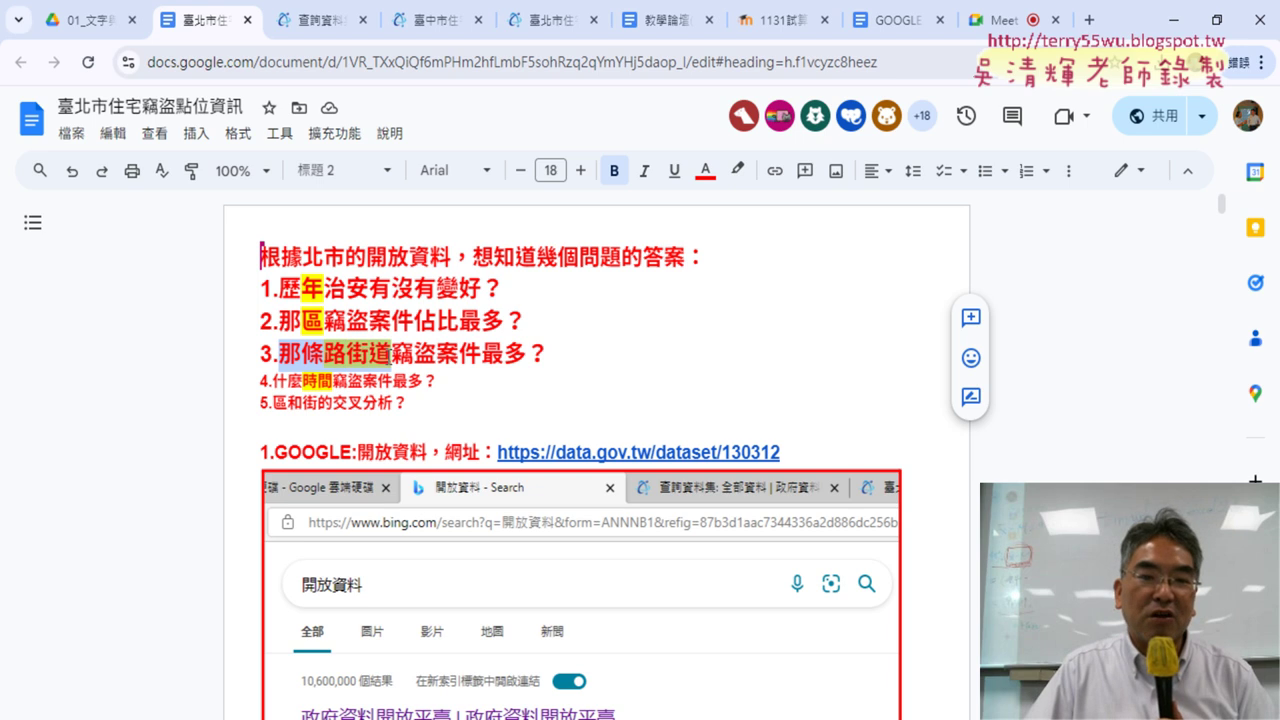
{"action": "key", "text": "Right"}
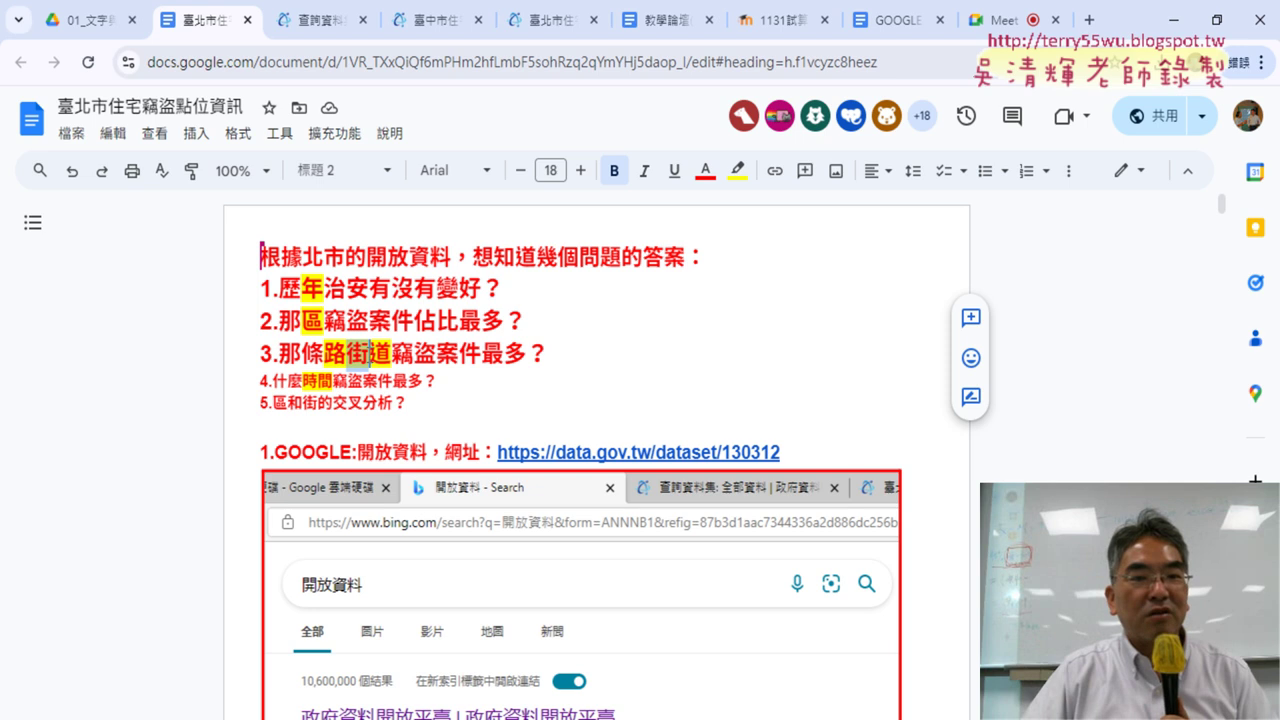
{"action": "left_click", "coordinate": [371, 353]}
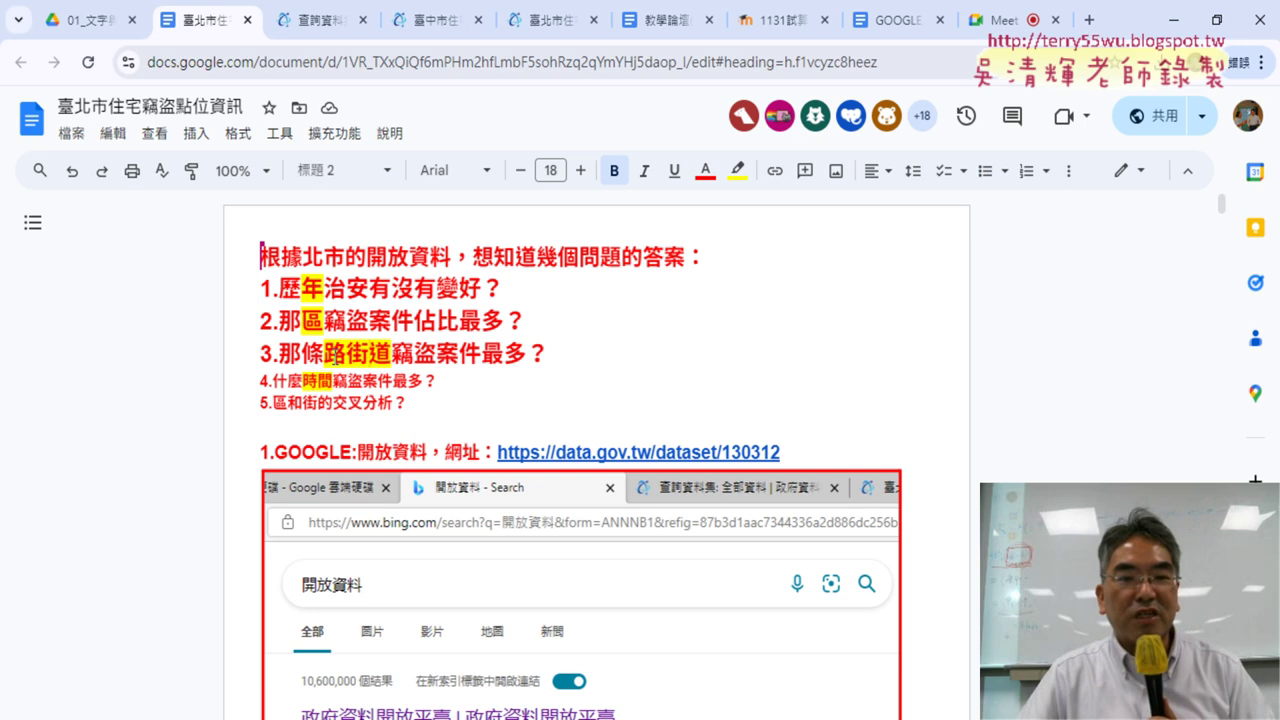
{"action": "left_click_drag", "start_coordinate": [323, 353], "coordinate": [391, 353]}
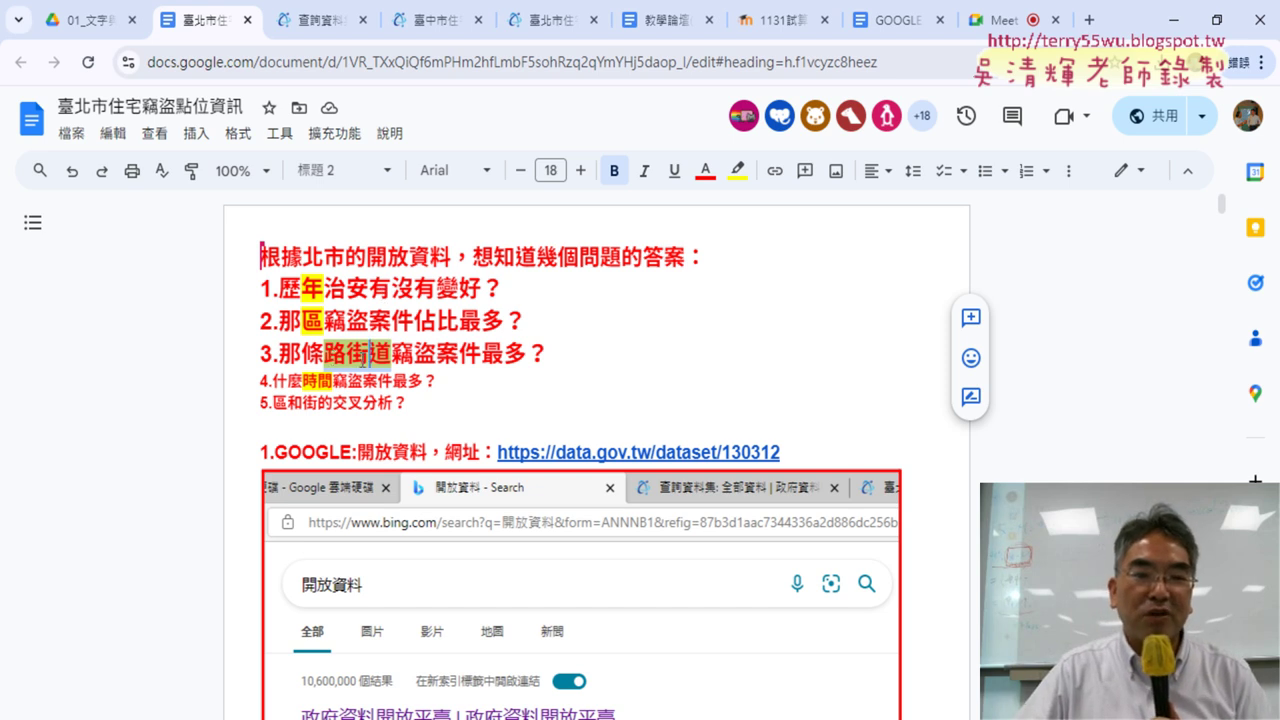
{"action": "left_click_drag", "start_coordinate": [362, 358], "coordinate": [324, 354]}
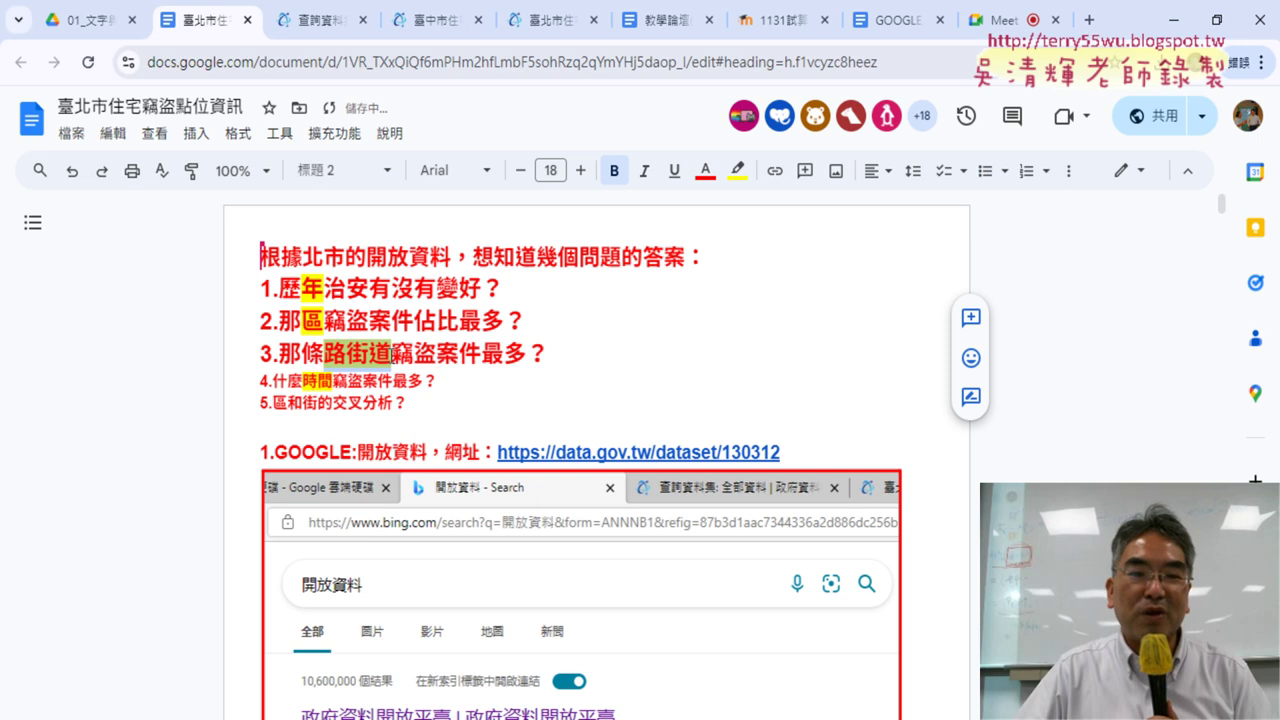
{"action": "left_click", "coordinate": [437, 354]}
{"action": "left_click_drag", "start_coordinate": [392, 354], "coordinate": [324, 354]}
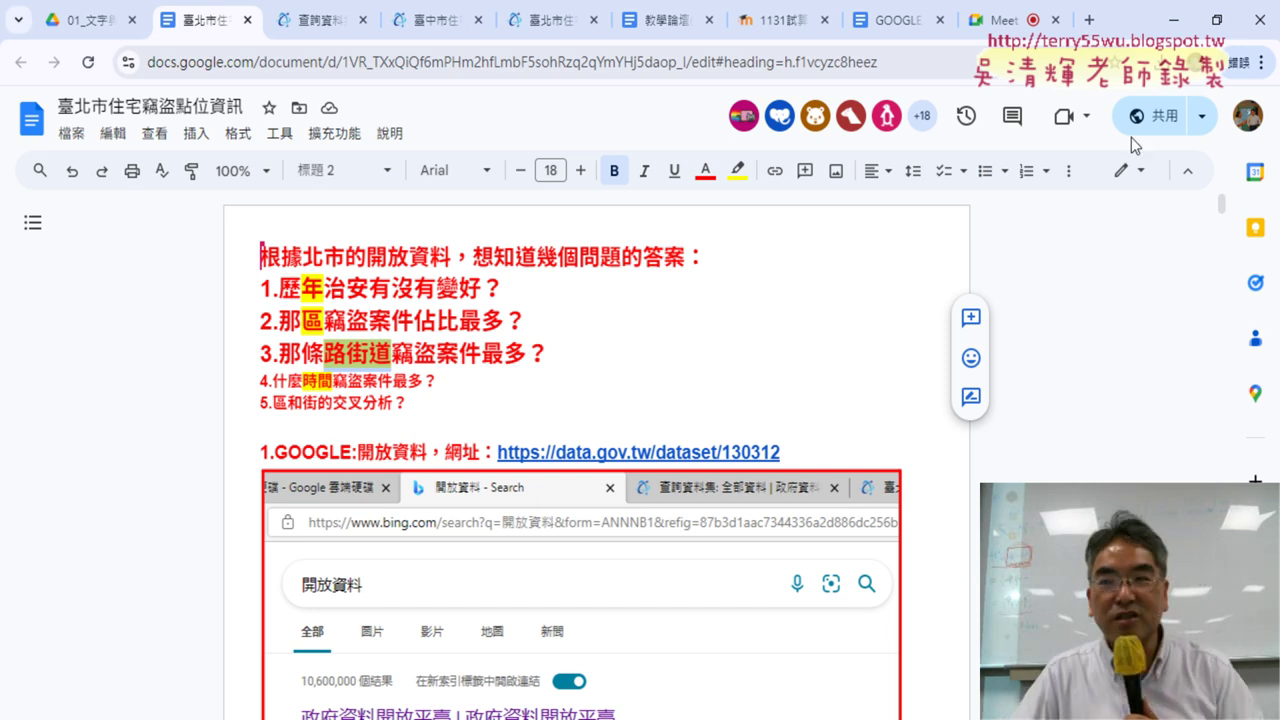
{"action": "left_click", "coordinate": [1160, 20]}
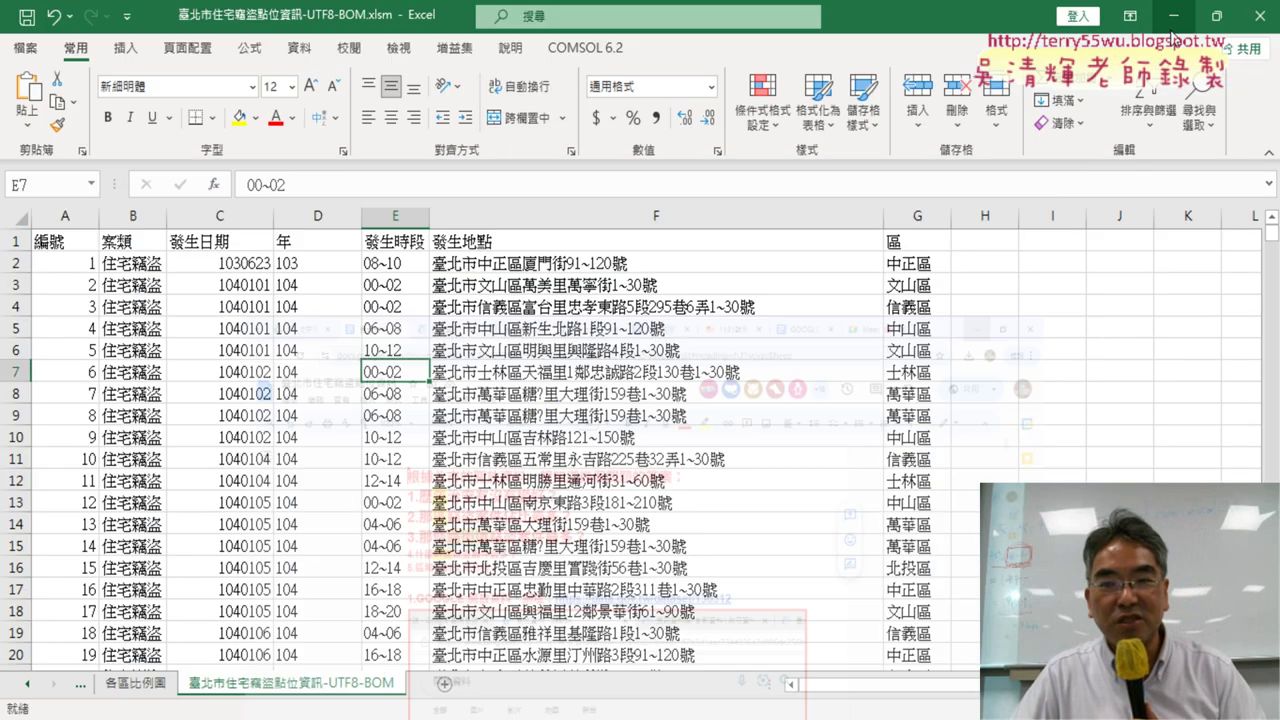
Enter the column header 路街道 in cell H1
{"action": "left_click", "coordinate": [600, 265]}
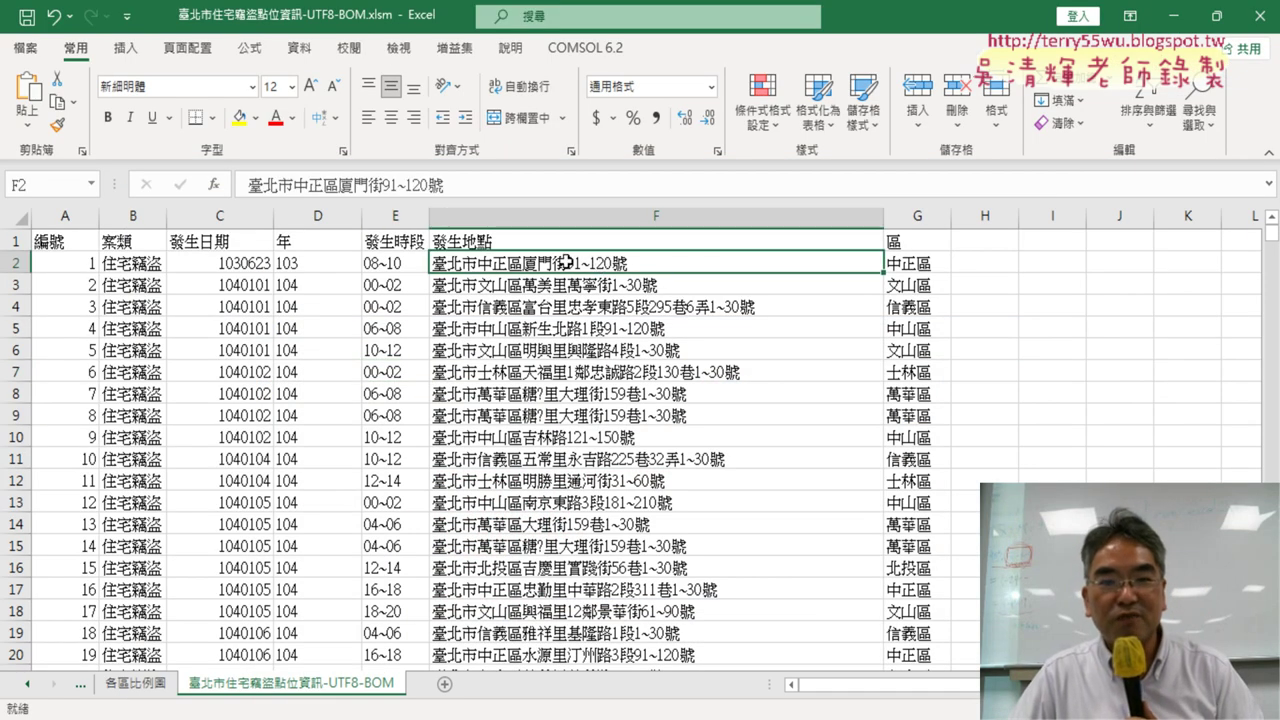
{"action": "left_click", "coordinate": [986, 241]}
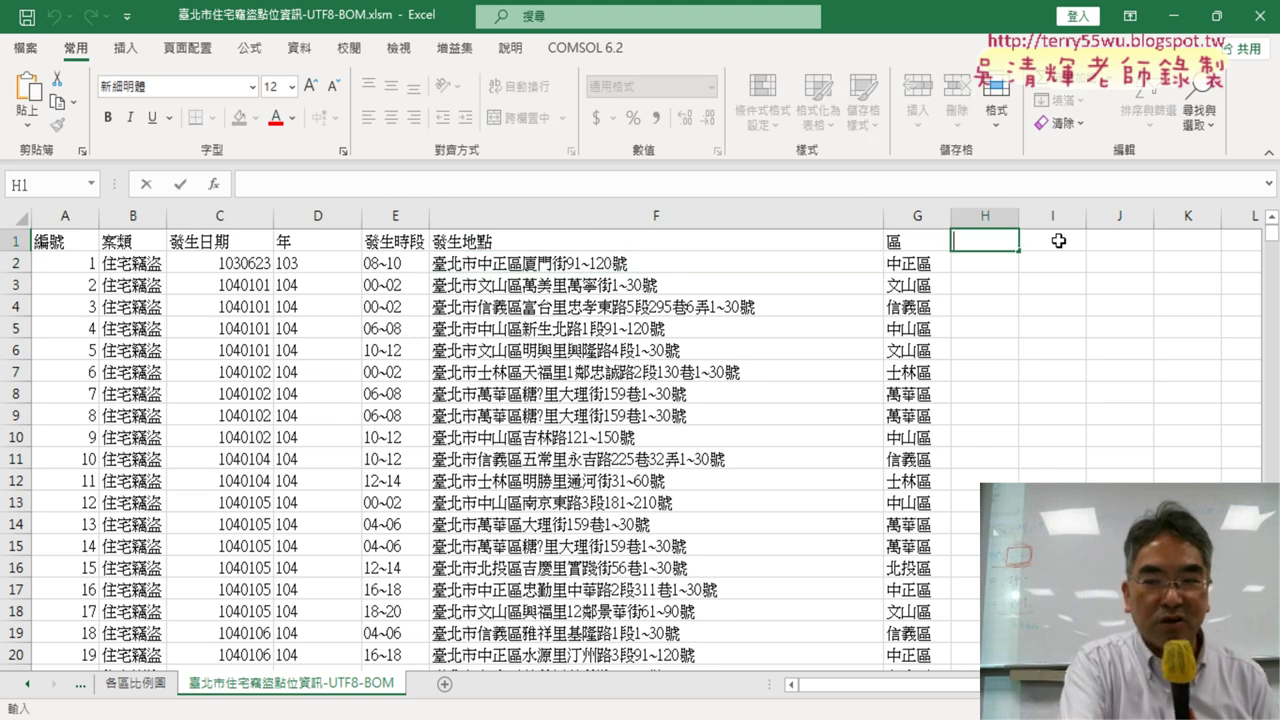
{"action": "type", "text": "路街道"}
{"action": "left_click", "coordinate": [1000, 261]}
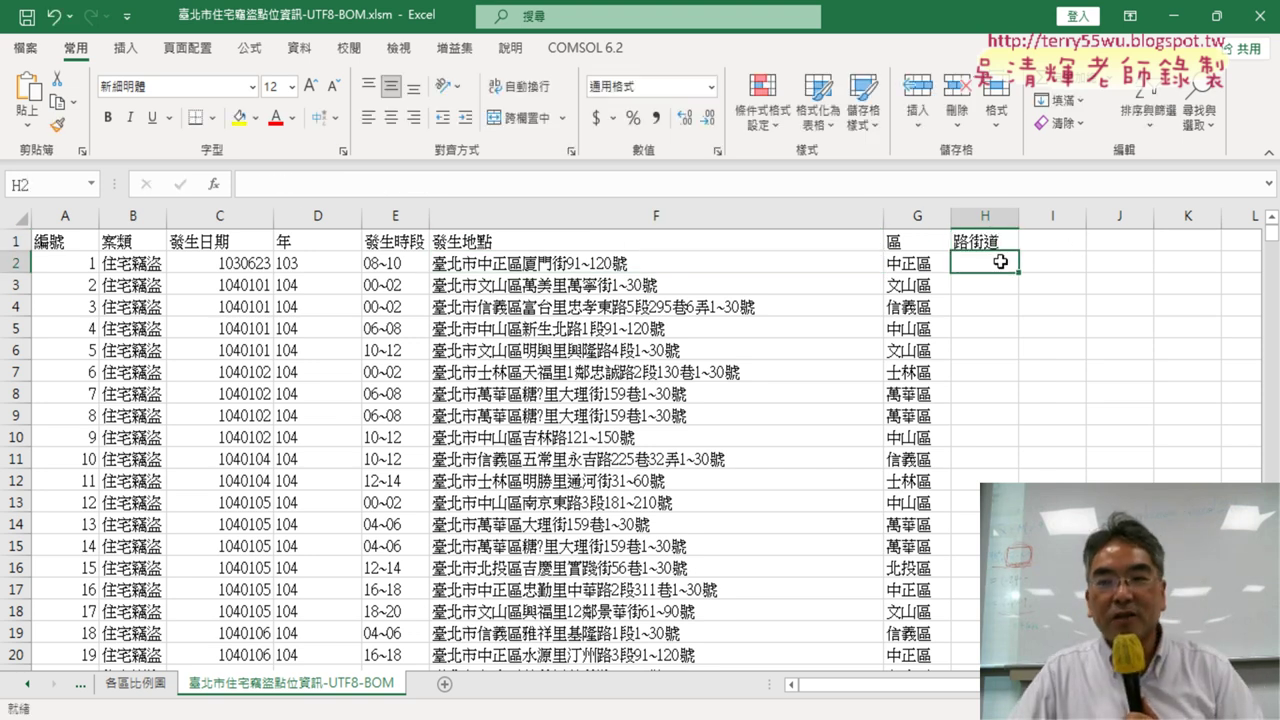
Check how far the address column runs and review the addresses in F2 to F7
{"action": "left_click", "coordinate": [551, 265]}
{"action": "key", "text": "ctrl+Down"}
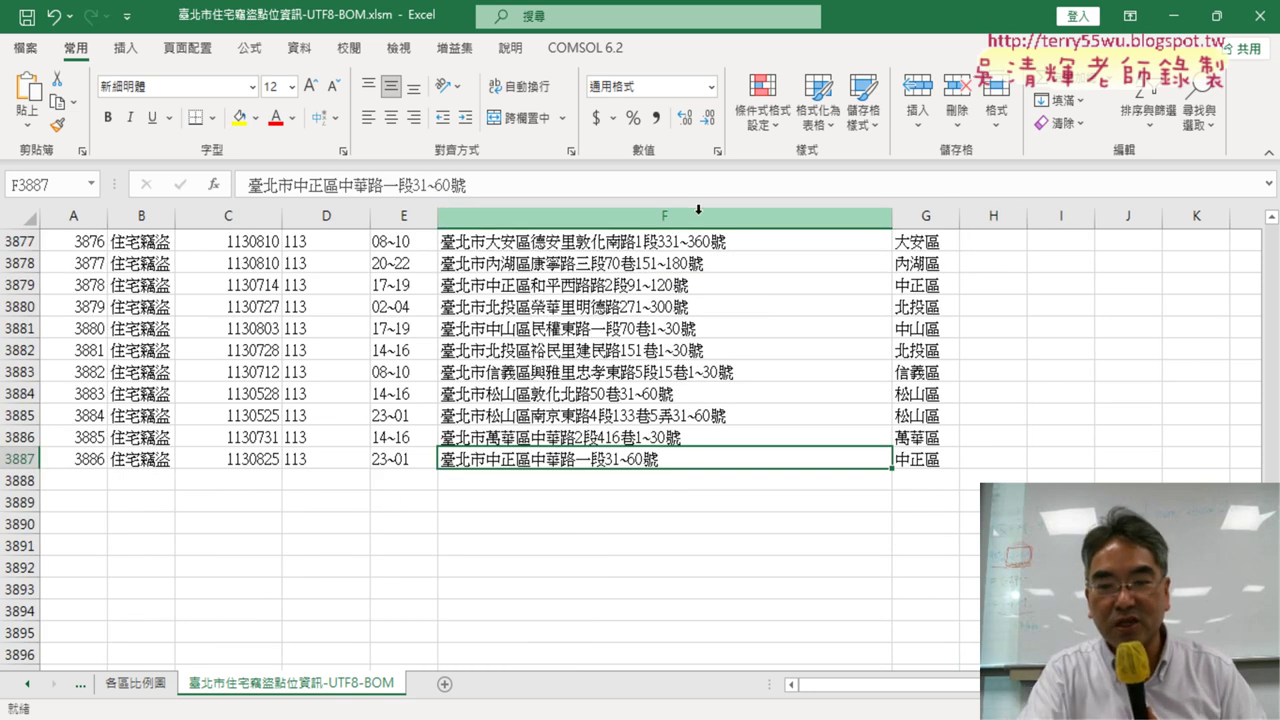
{"action": "key", "text": "ctrl+Up"}
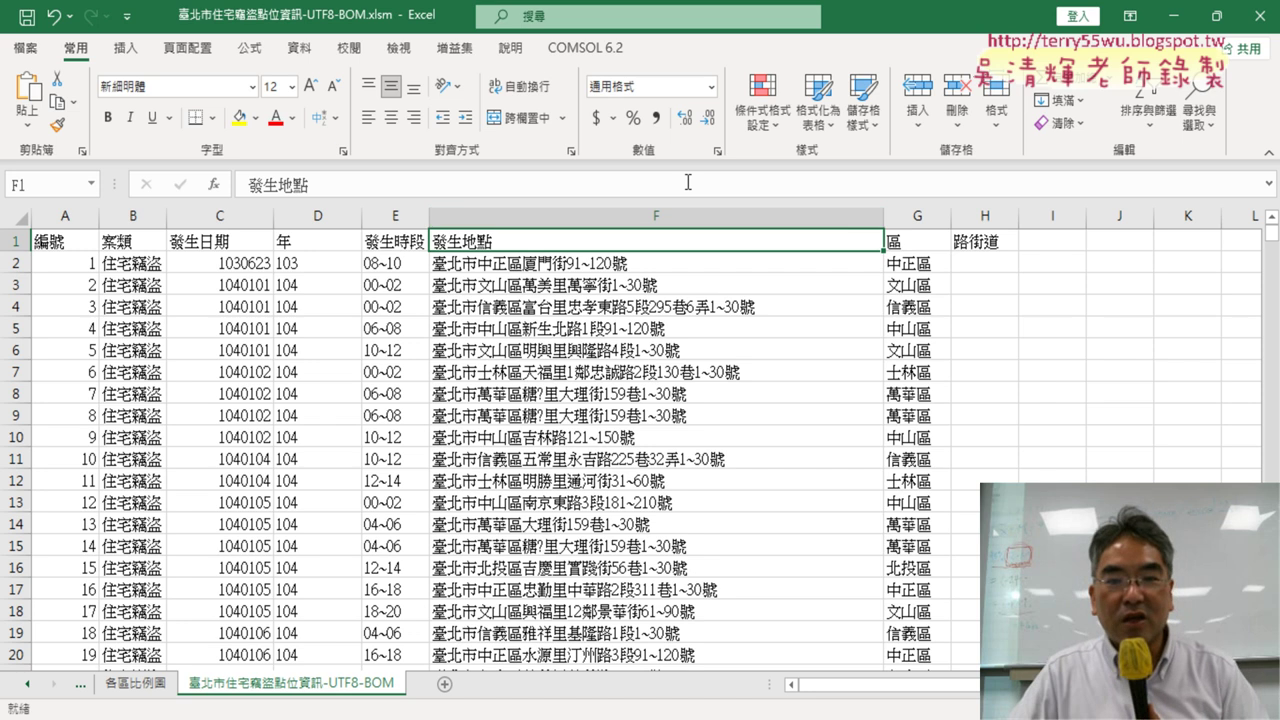
{"action": "left_click", "coordinate": [561, 266]}
{"action": "left_click", "coordinate": [628, 288]}
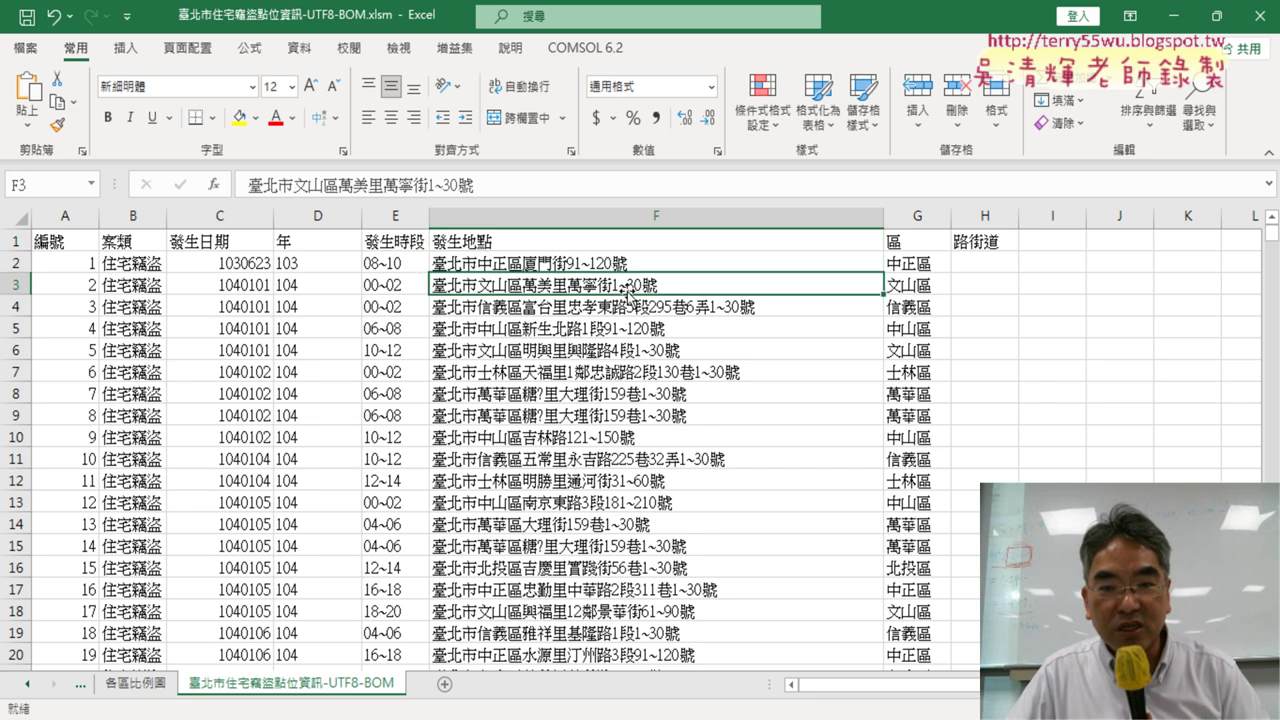
{"action": "left_click", "coordinate": [587, 308]}
{"action": "key", "text": "ctrl+Down"}
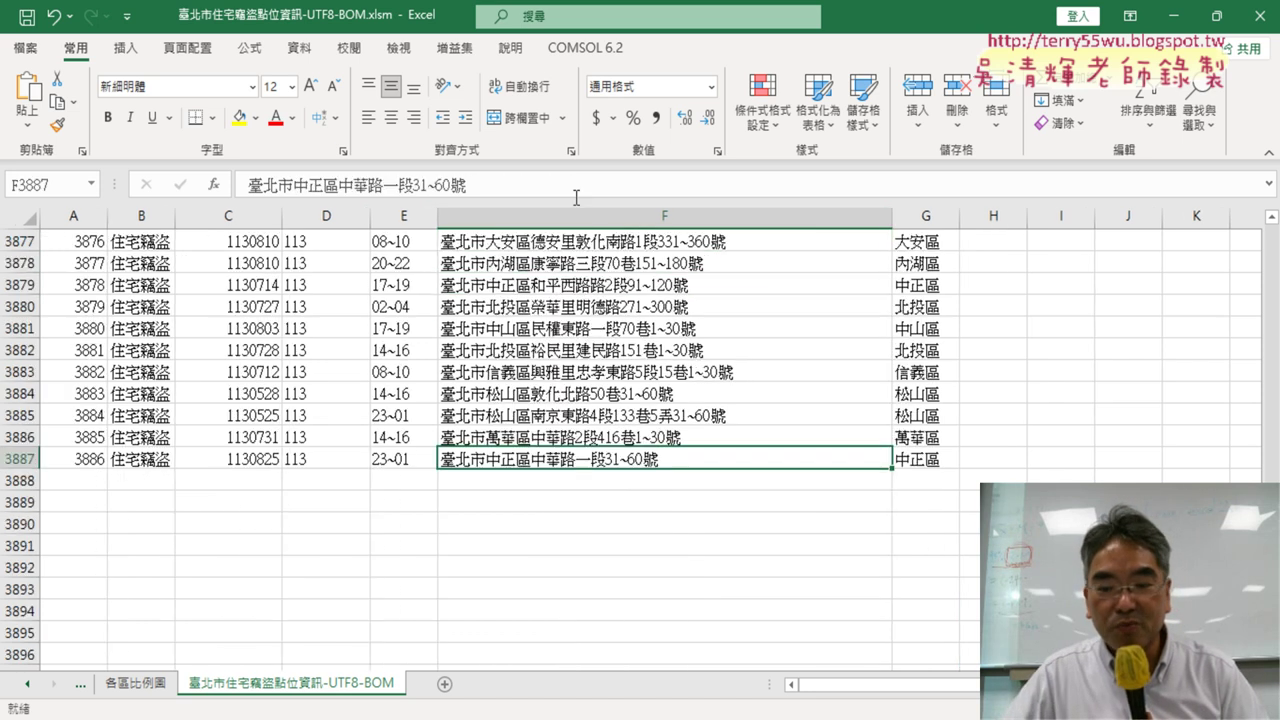
{"action": "key", "text": "ctrl+Up"}
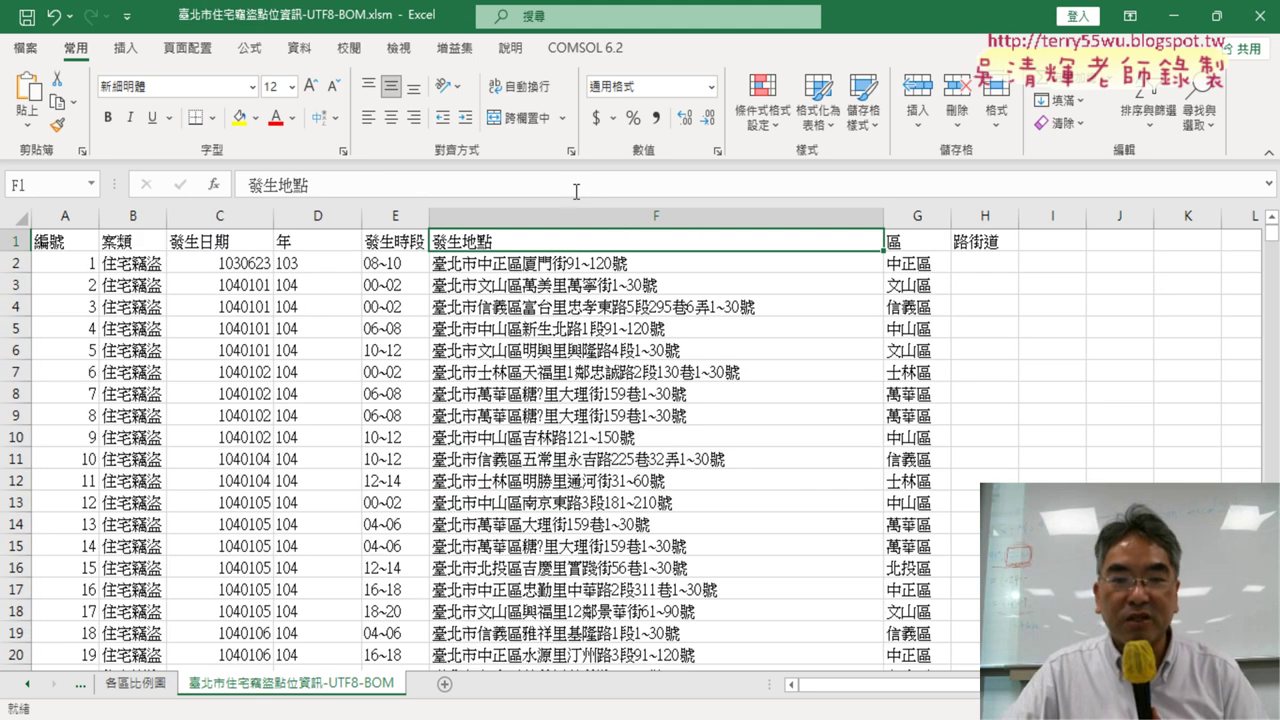
{"action": "left_click", "coordinate": [710, 307]}
{"action": "left_click", "coordinate": [710, 372]}
{"action": "left_click", "coordinate": [997, 266]}
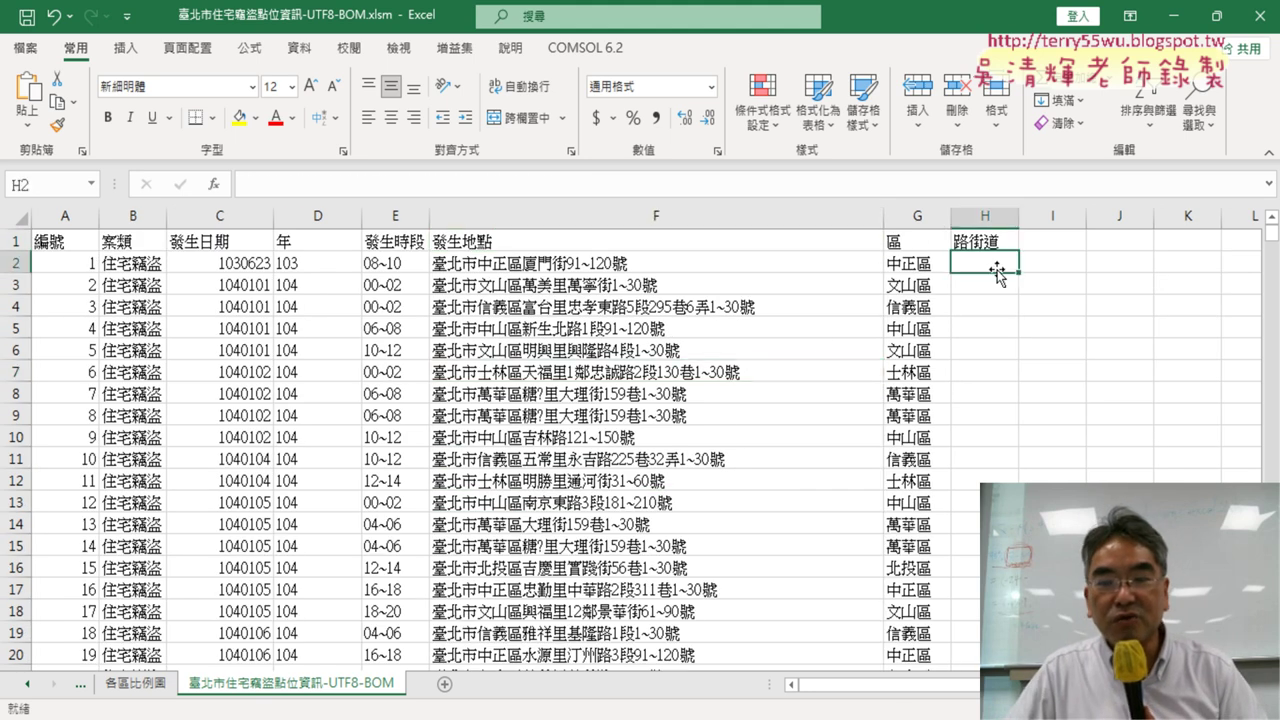
{"action": "left_click", "coordinate": [581, 265]}
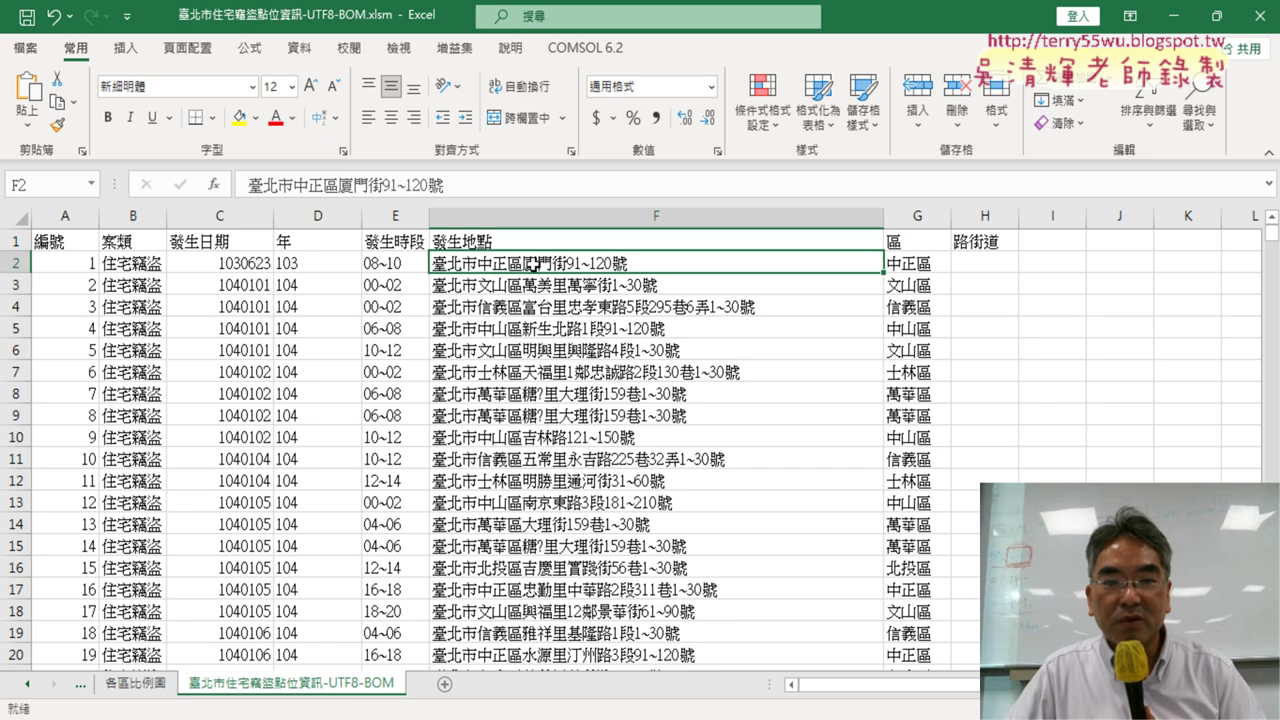
{"action": "key", "text": "Down"}
{"action": "key", "text": "Down"}
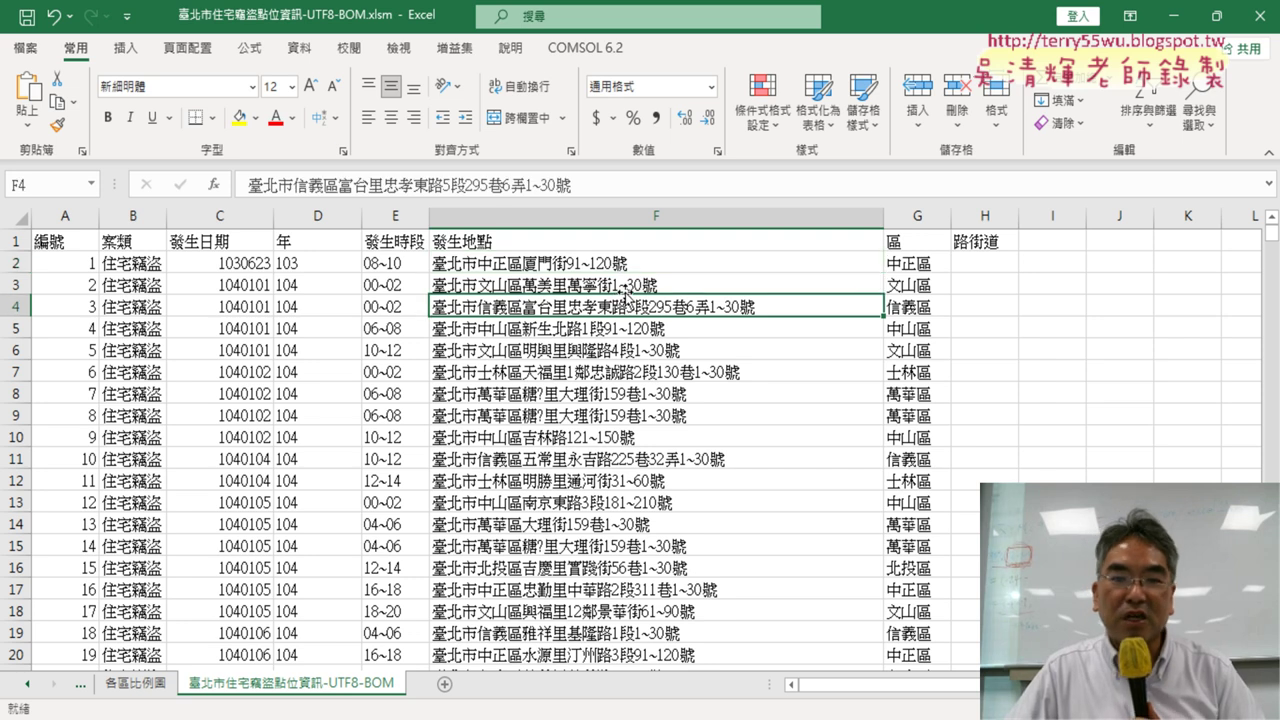
{"action": "left_click", "coordinate": [648, 285]}
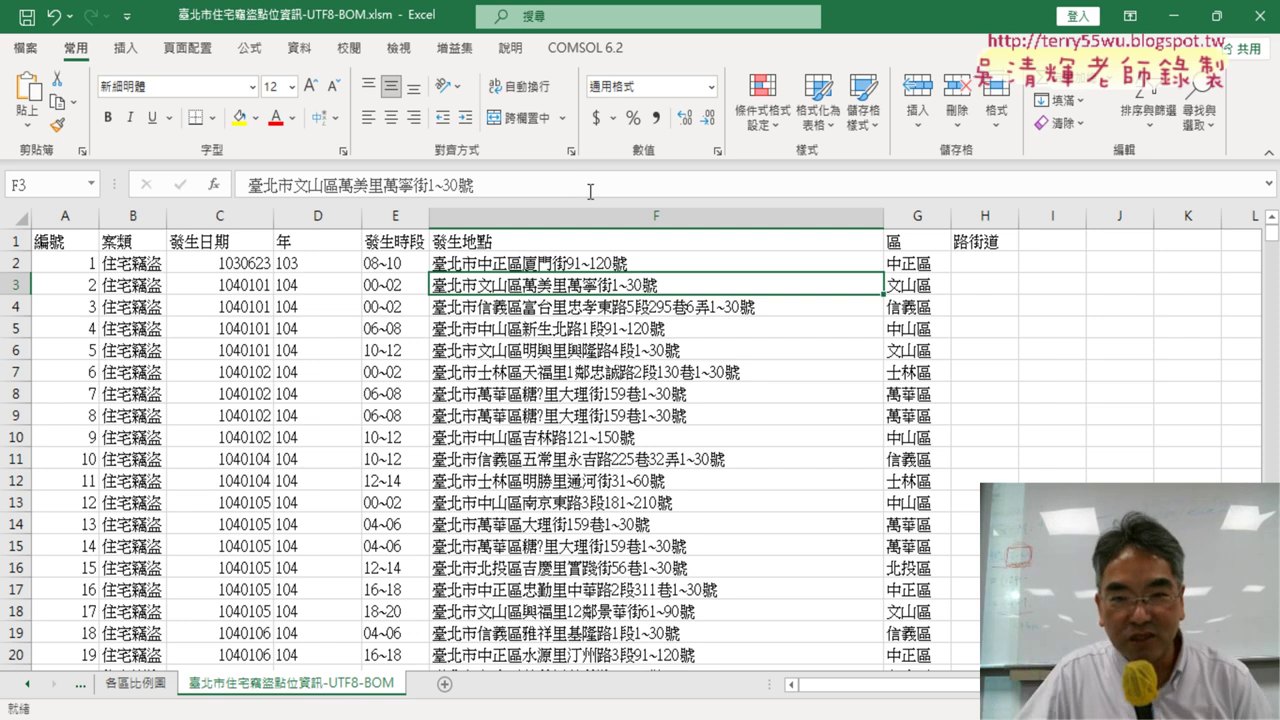
{"action": "left_click", "coordinate": [513, 263]}
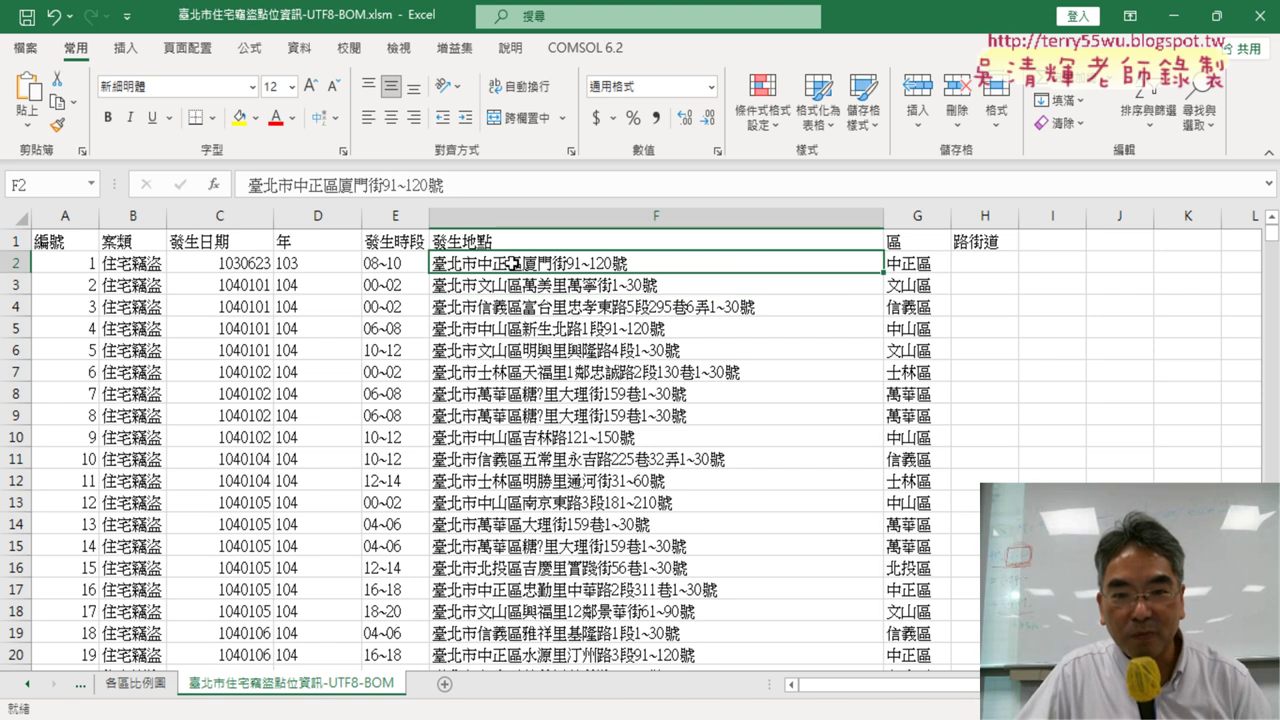
{"action": "left_click", "coordinate": [577, 287]}
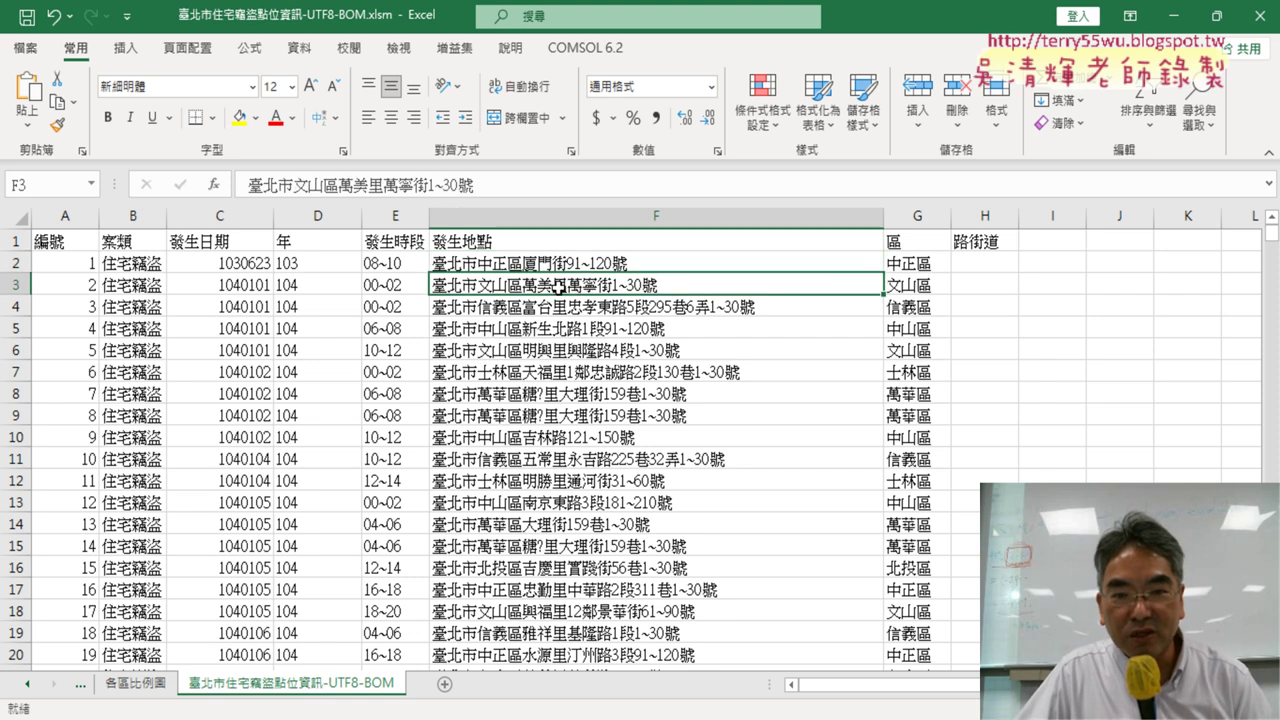
{"action": "left_click", "coordinate": [591, 309]}
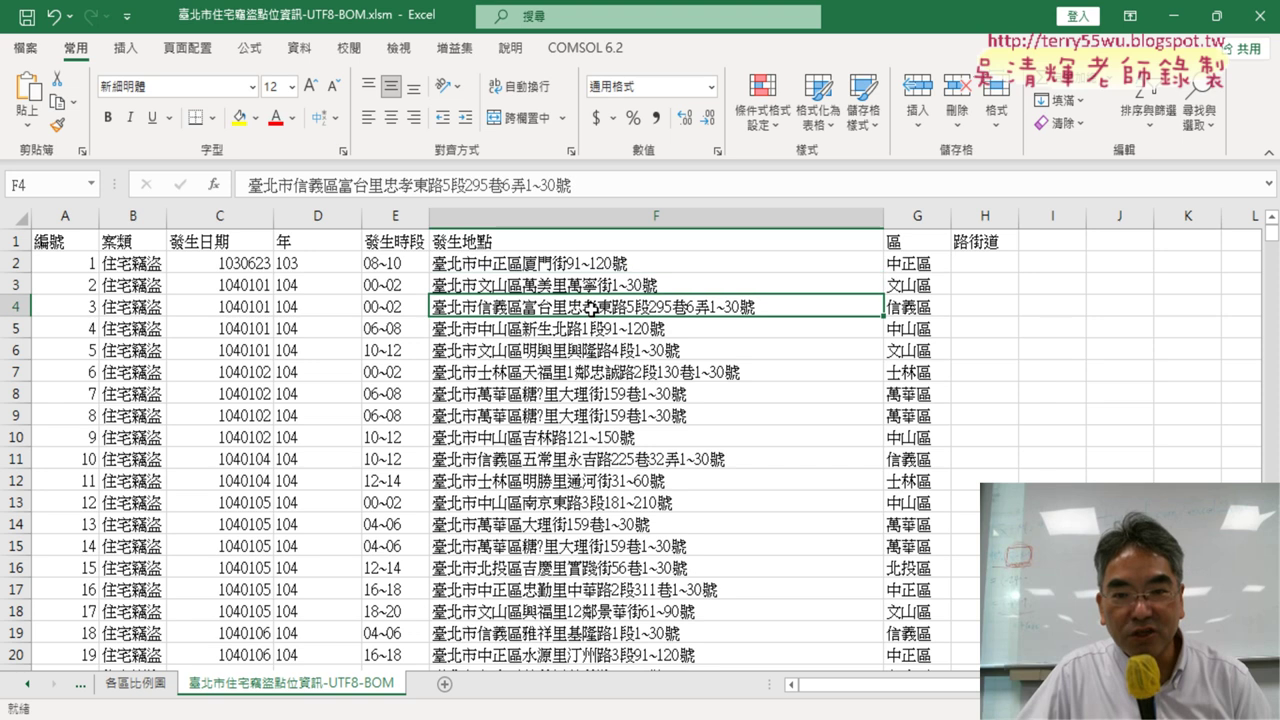
{"action": "left_click", "coordinate": [545, 328]}
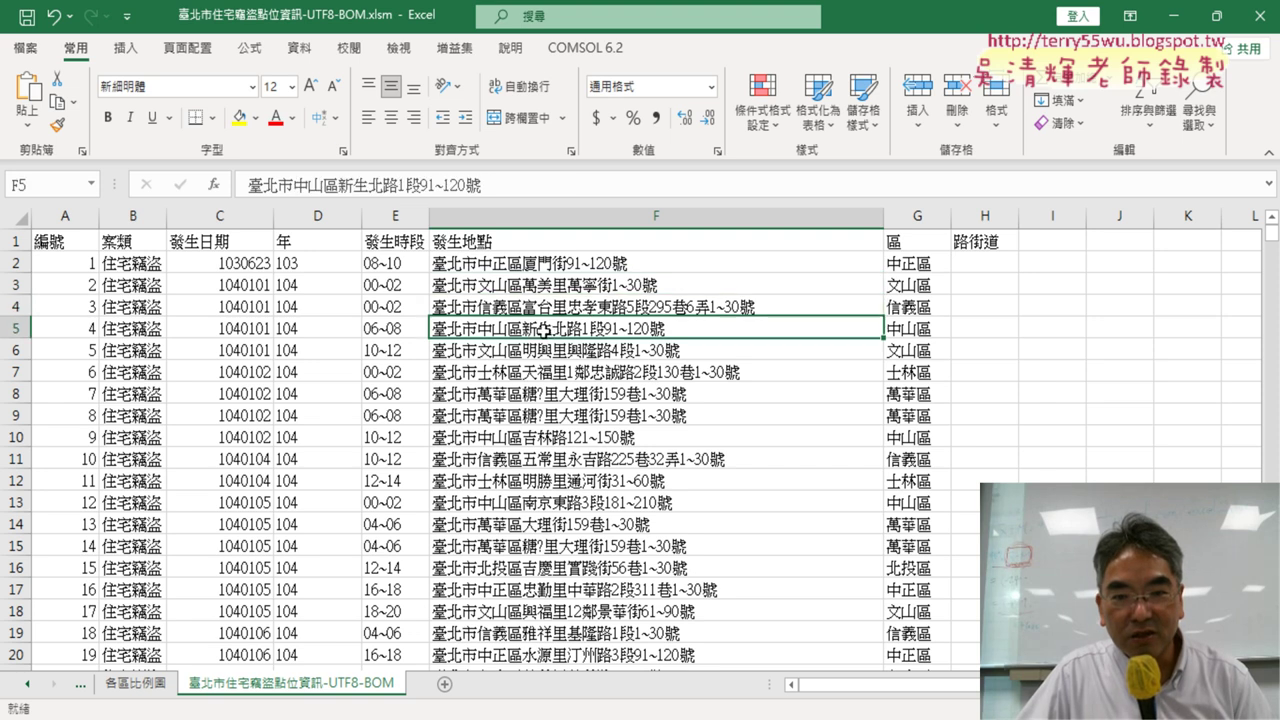
{"action": "left_click", "coordinate": [548, 353]}
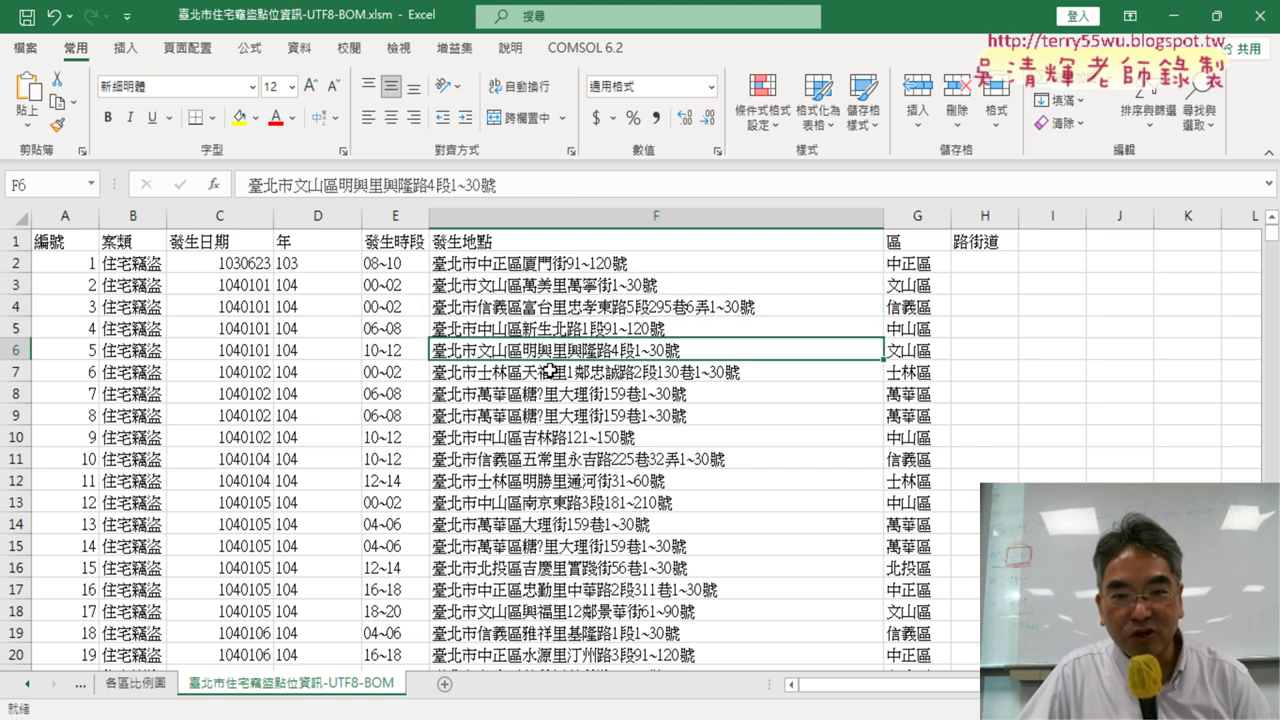
{"action": "left_click", "coordinate": [585, 371]}
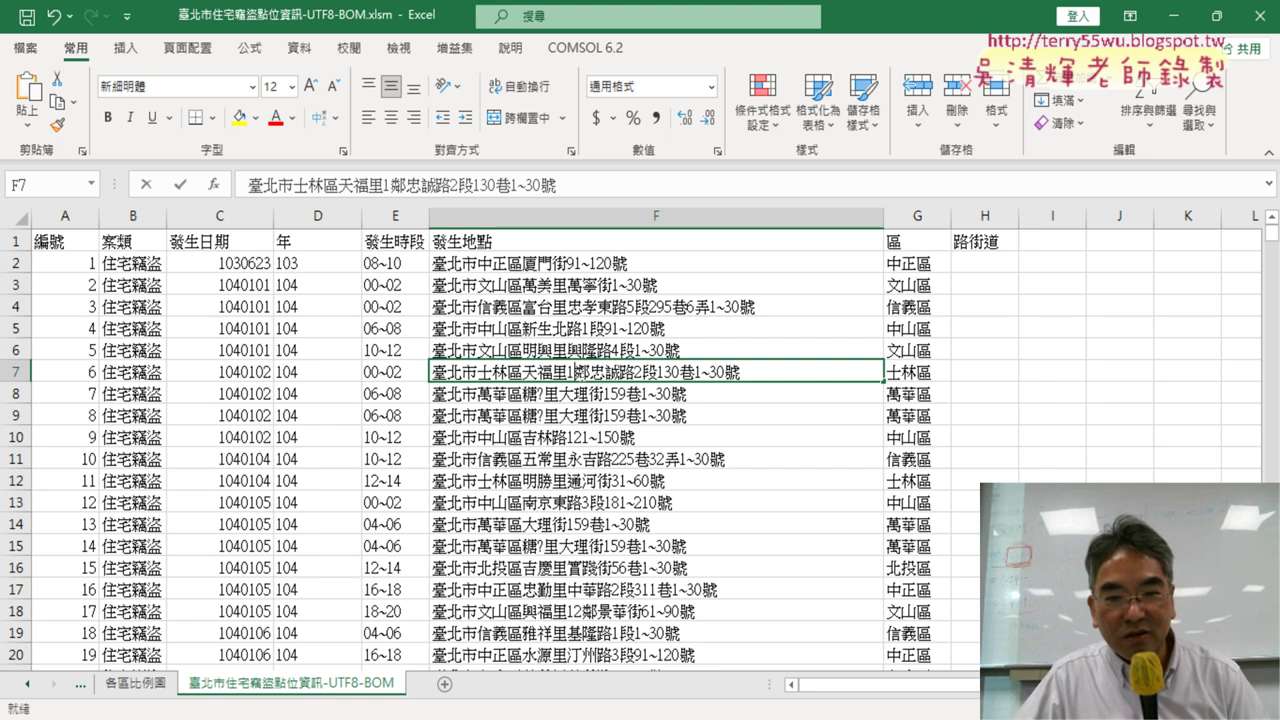
{"action": "double_click", "coordinate": [590, 371]}
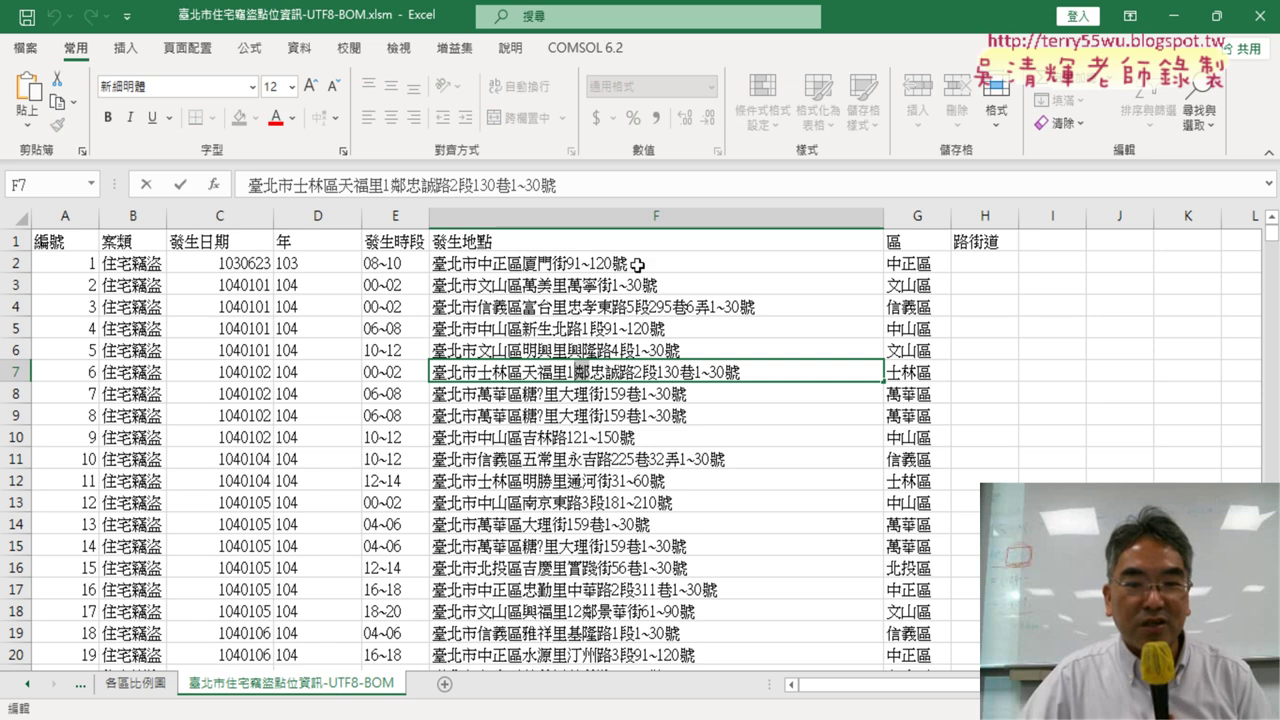
{"action": "left_click", "coordinate": [565, 348]}
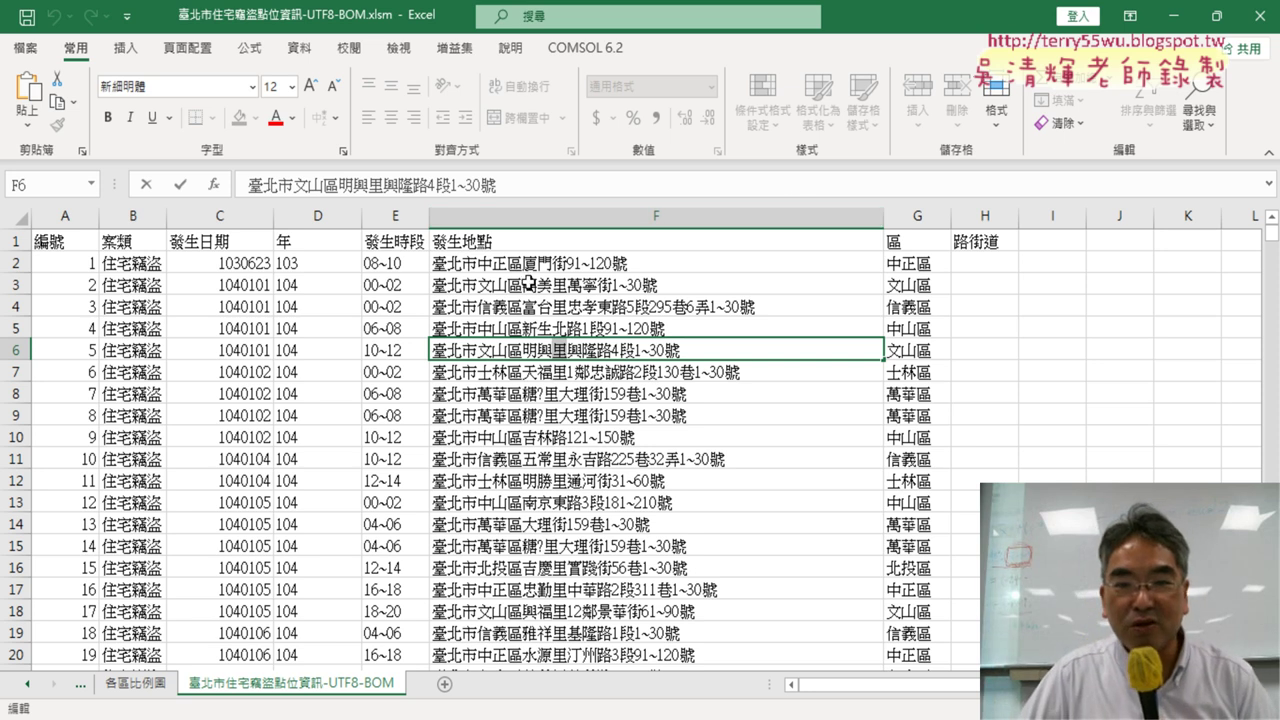
{"action": "left_click", "coordinate": [520, 265]}
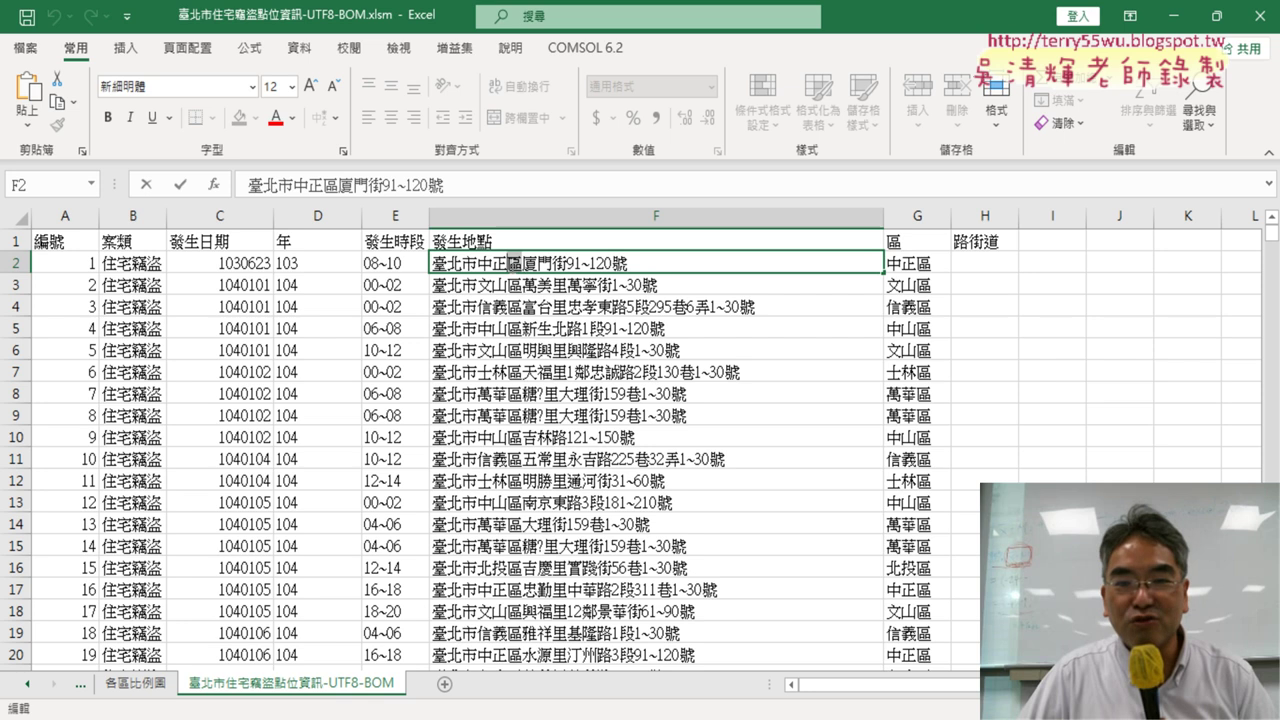
{"action": "left_click_drag", "start_coordinate": [514, 263], "coordinate": [593, 262]}
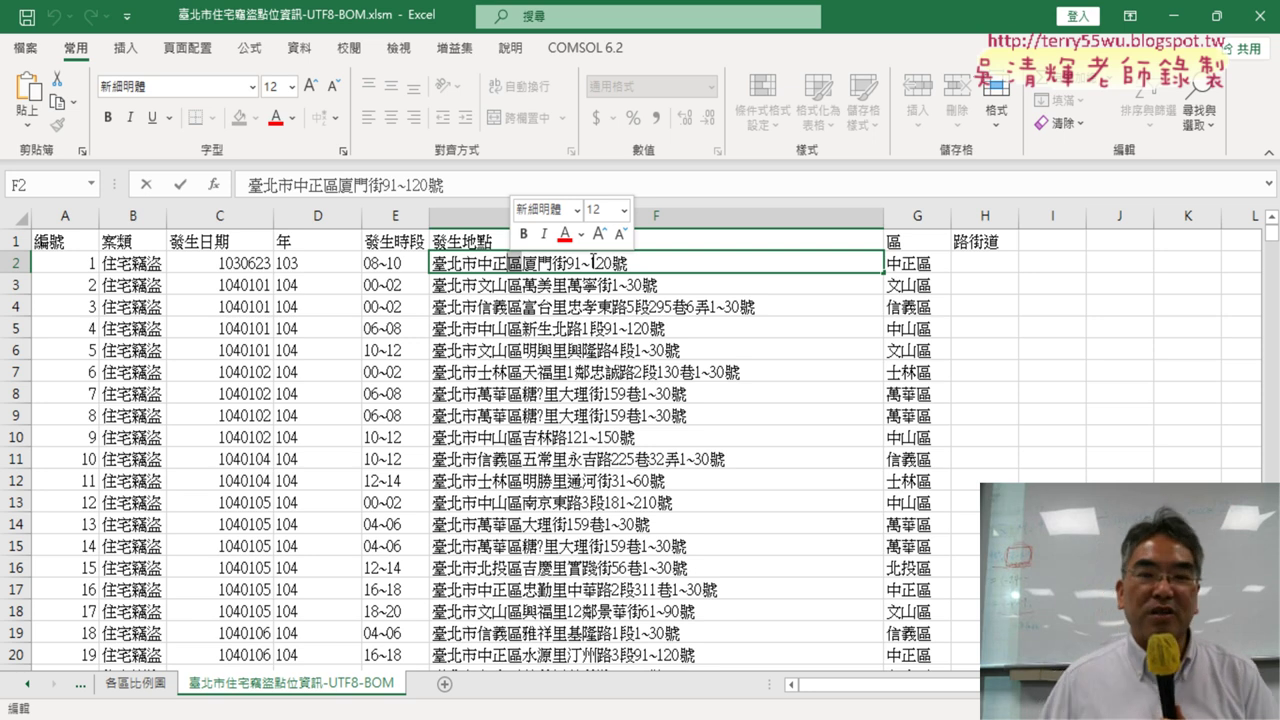
{"action": "double_click", "coordinate": [575, 372]}
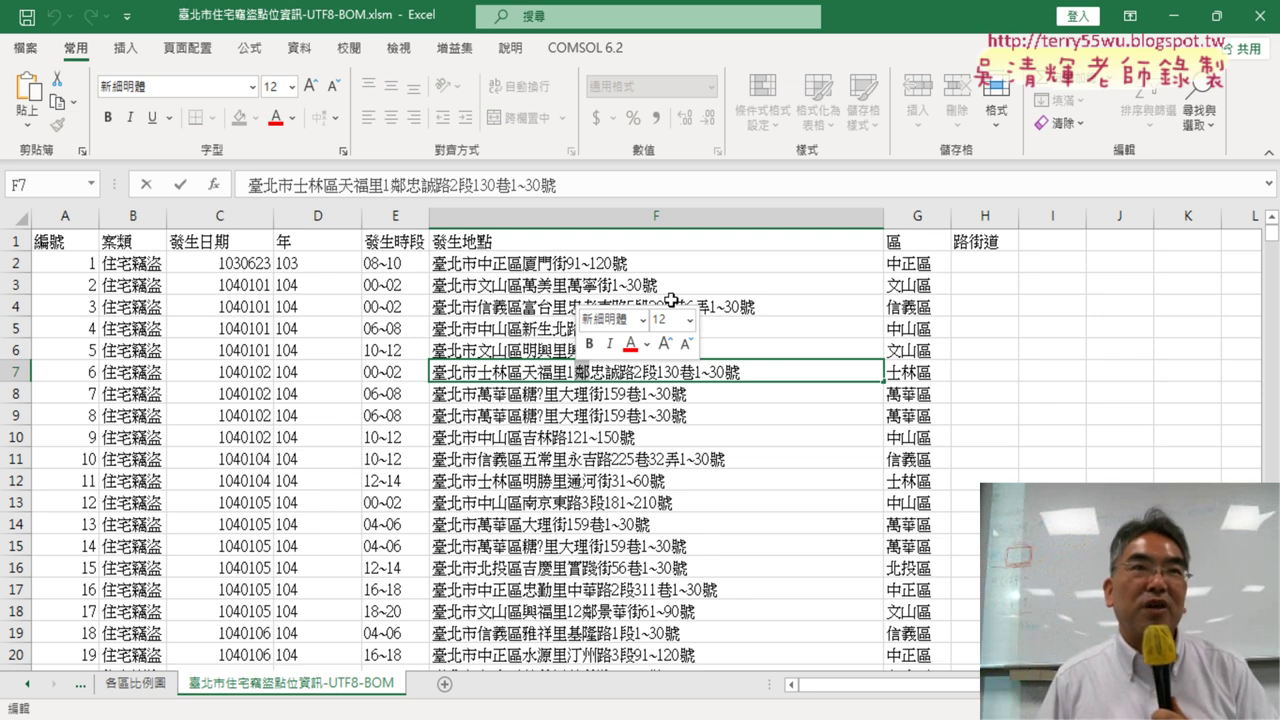
{"action": "double_click", "coordinate": [558, 350]}
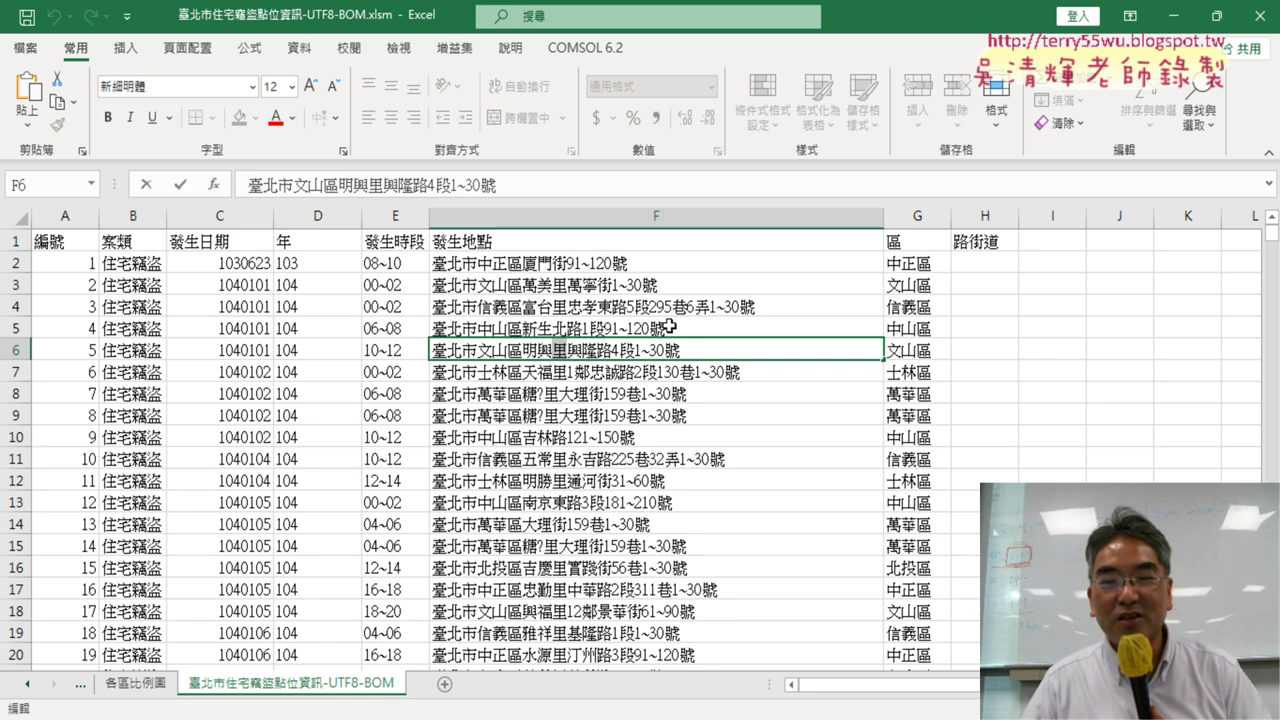
{"action": "key", "text": "Escape"}
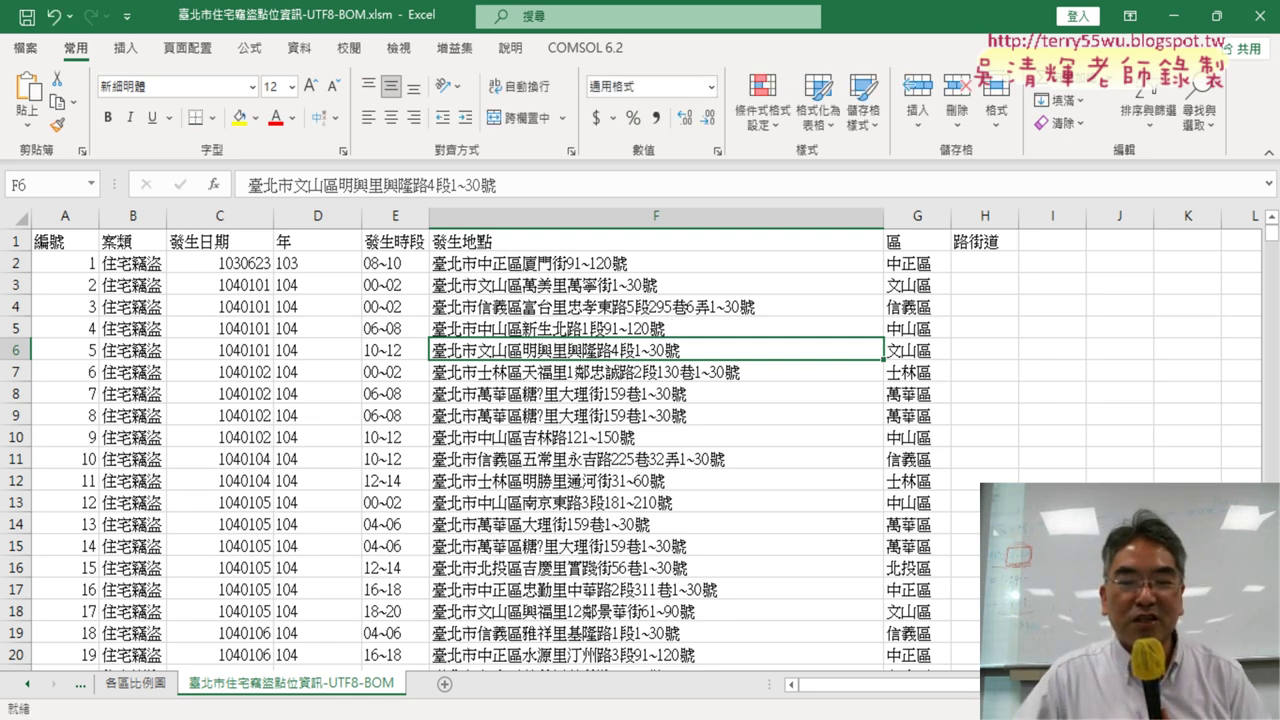
{"action": "left_click", "coordinate": [470, 645]}
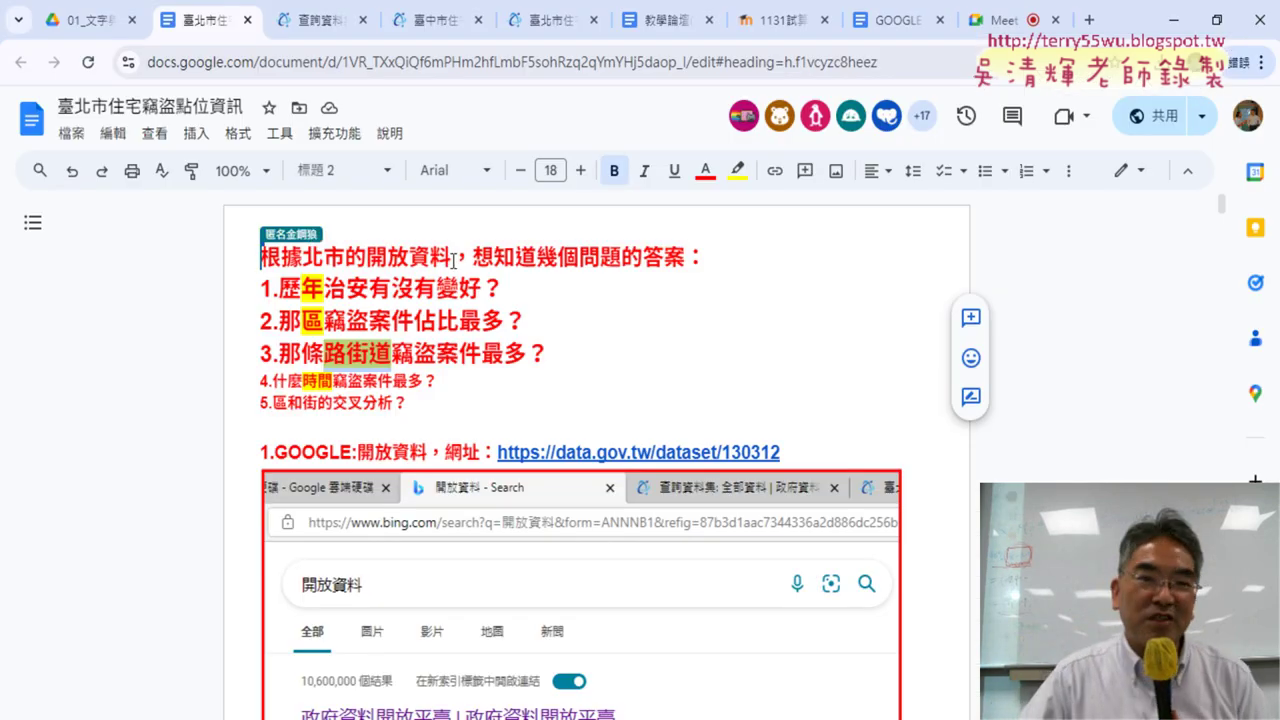
{"action": "mouse_move", "coordinate": [1220, 205]}
{"action": "left_mouse_down"}
{"action": "mouse_move", "coordinate": [1207, 384]}
{"action": "mouse_move", "coordinate": [1211, 353]}
{"action": "left_mouse_up"}
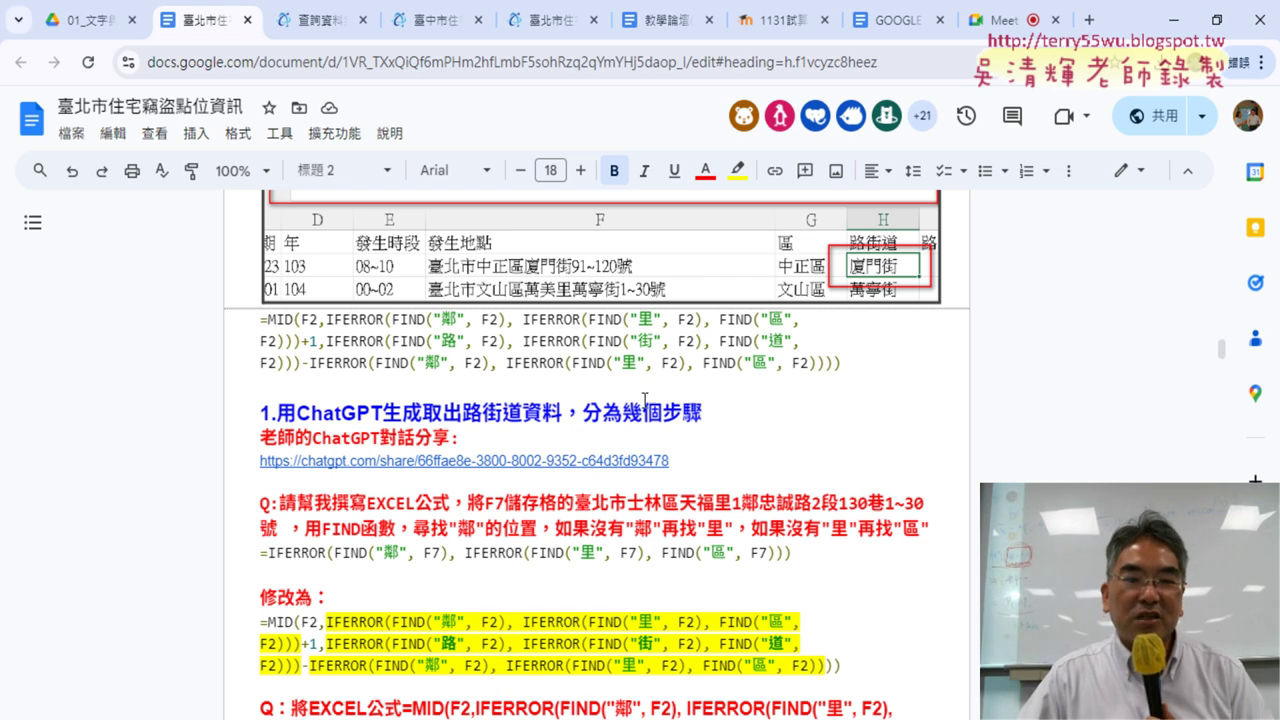
{"action": "scroll", "coordinate": [398, 310], "scroll_direction": "down", "scroll_amount": 2}
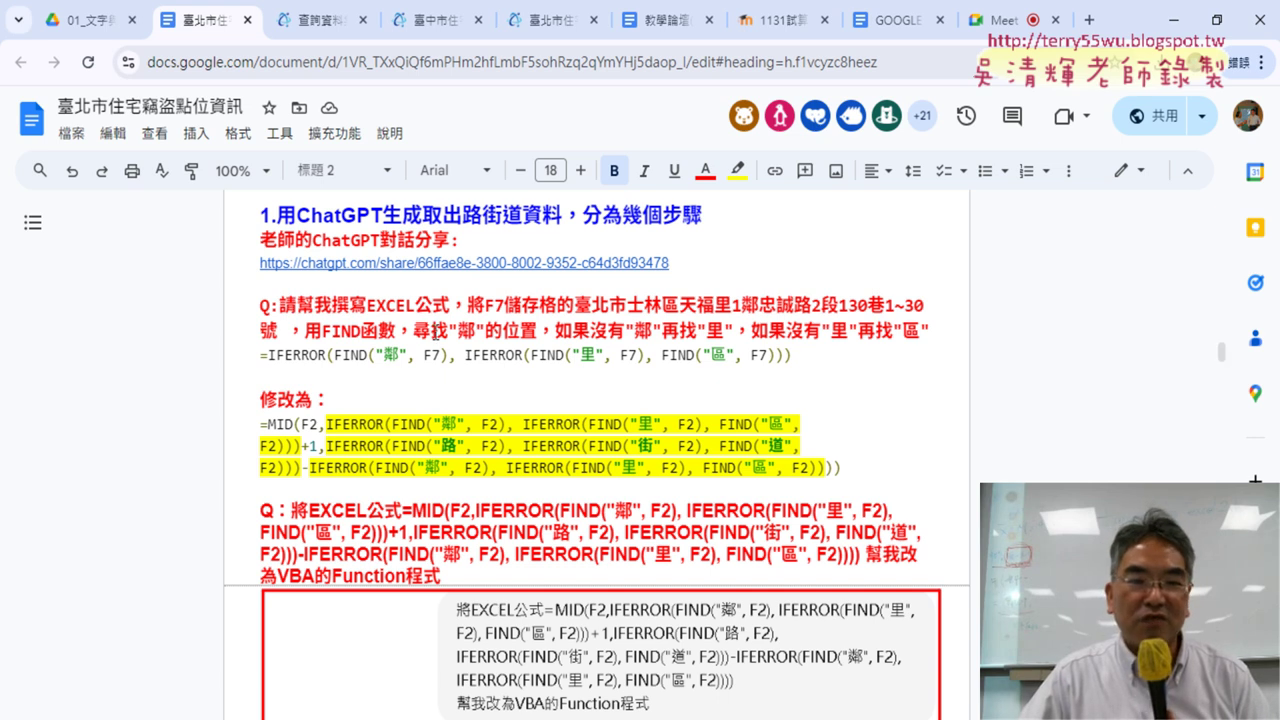
{"action": "left_click_drag", "start_coordinate": [279, 305], "coordinate": [449, 305]}
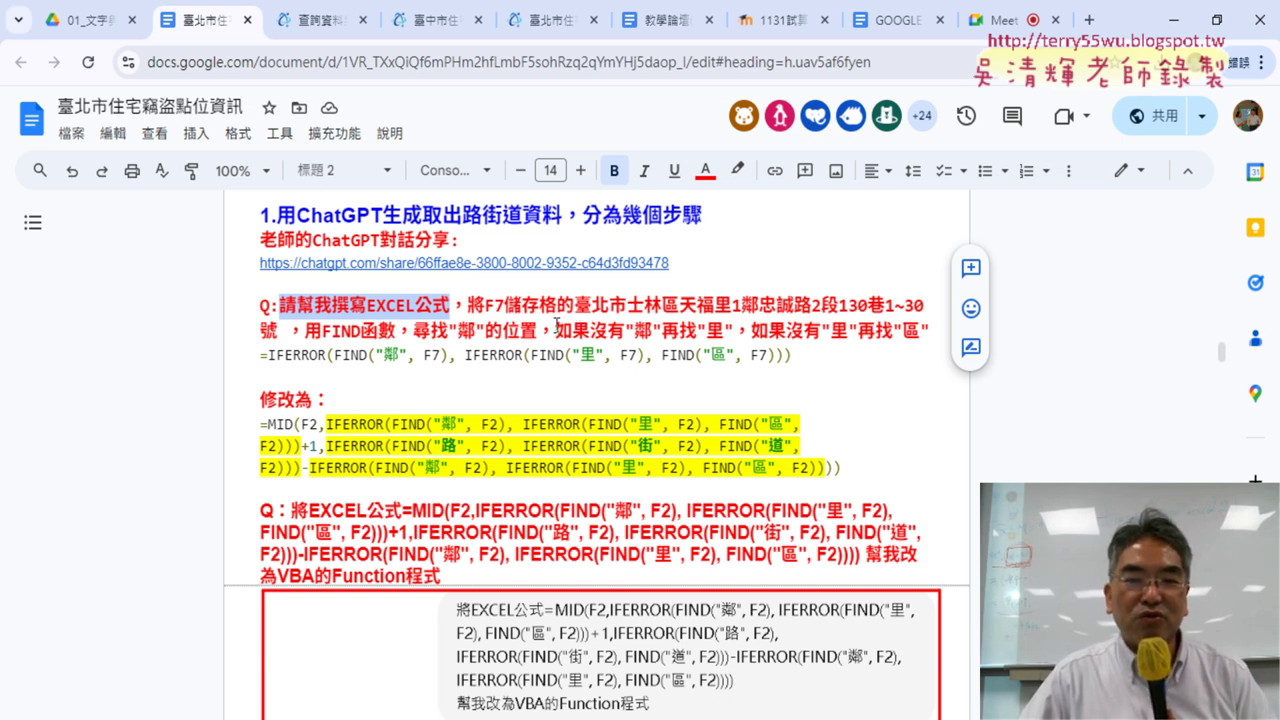
{"action": "left_click_drag", "start_coordinate": [486, 305], "coordinate": [507, 305]}
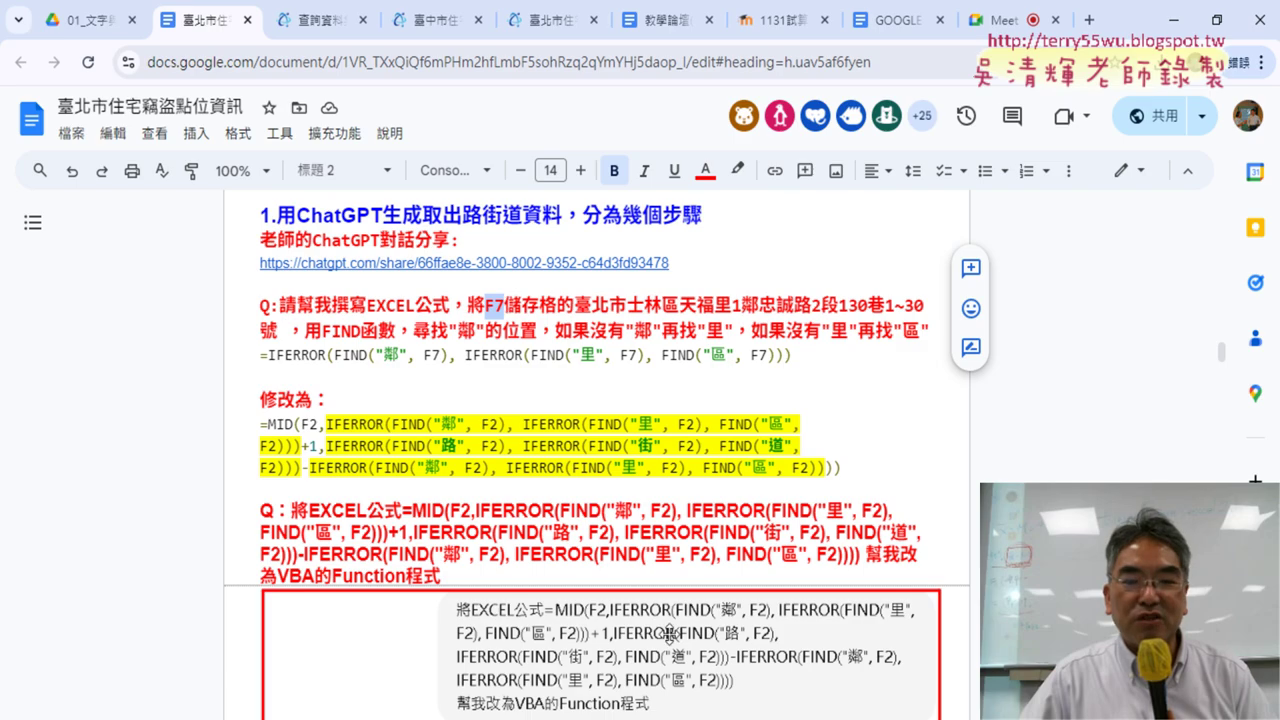
{"action": "key", "text": "alt+Tab"}
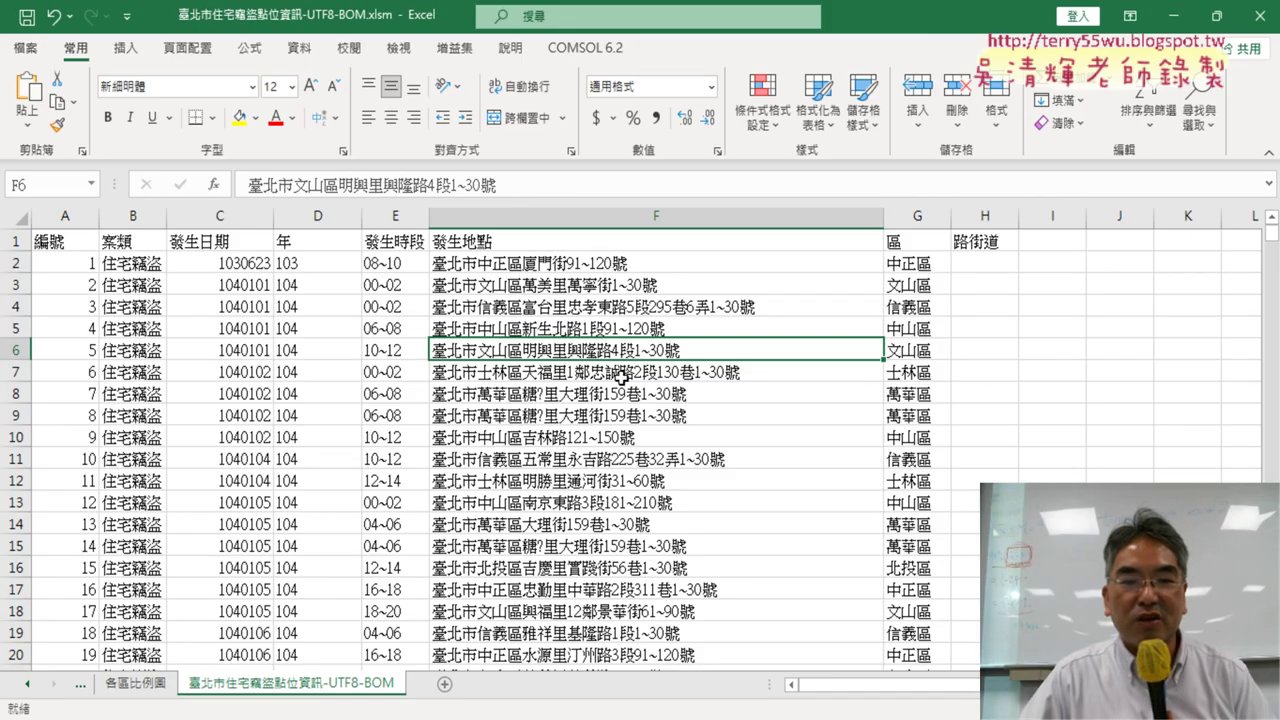
View the full F7 address, then switch to the Google Docs notes in Chrome
{"action": "left_click", "coordinate": [621, 376]}
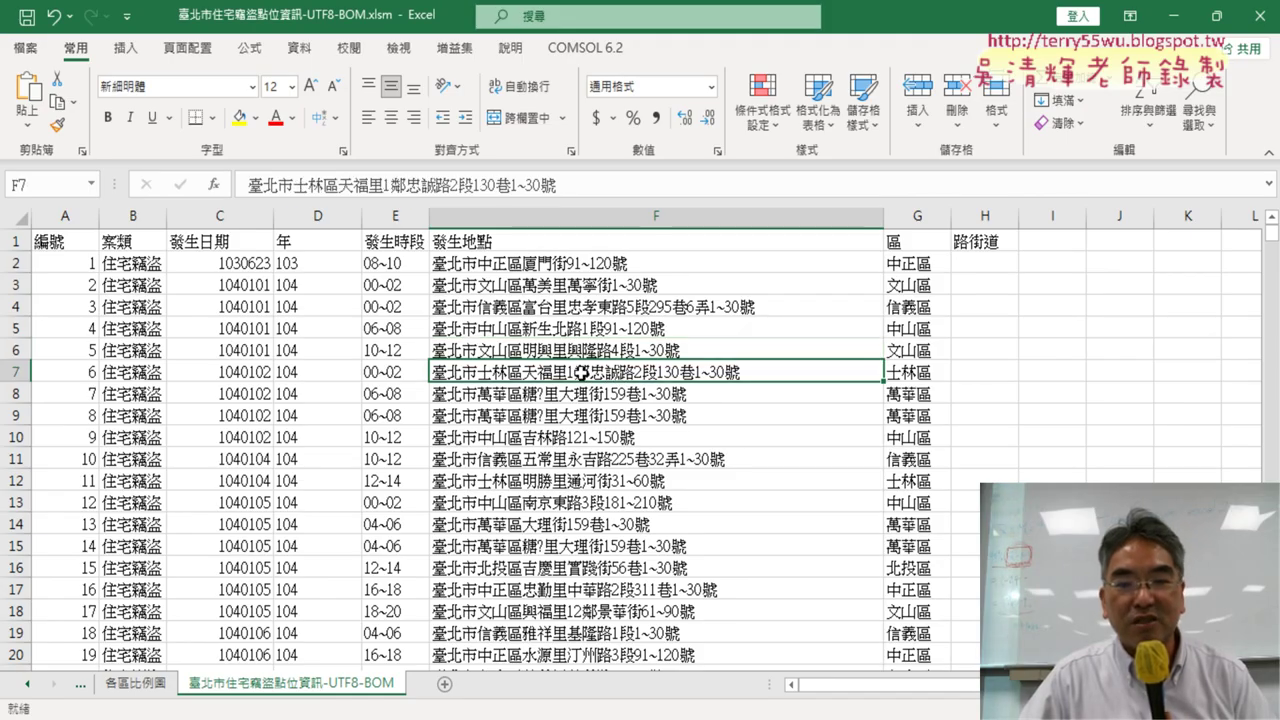
{"action": "double_click", "coordinate": [581, 372]}
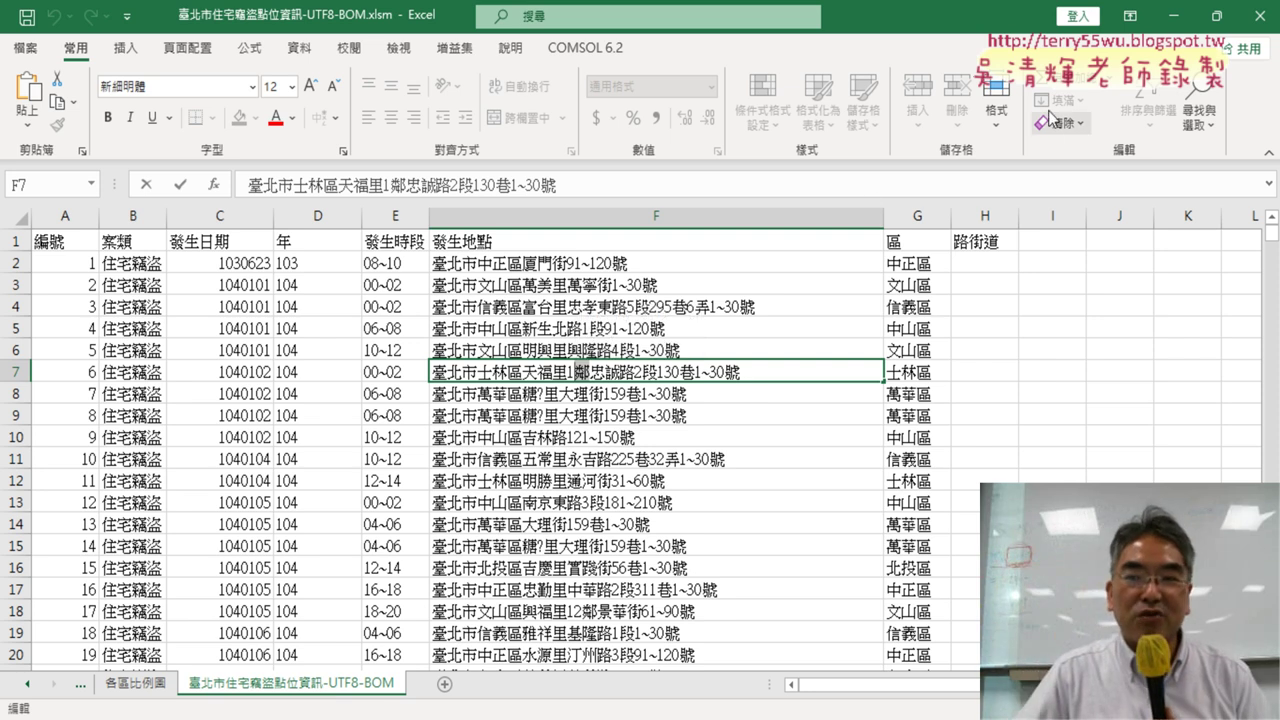
{"action": "key", "text": "alt+Tab"}
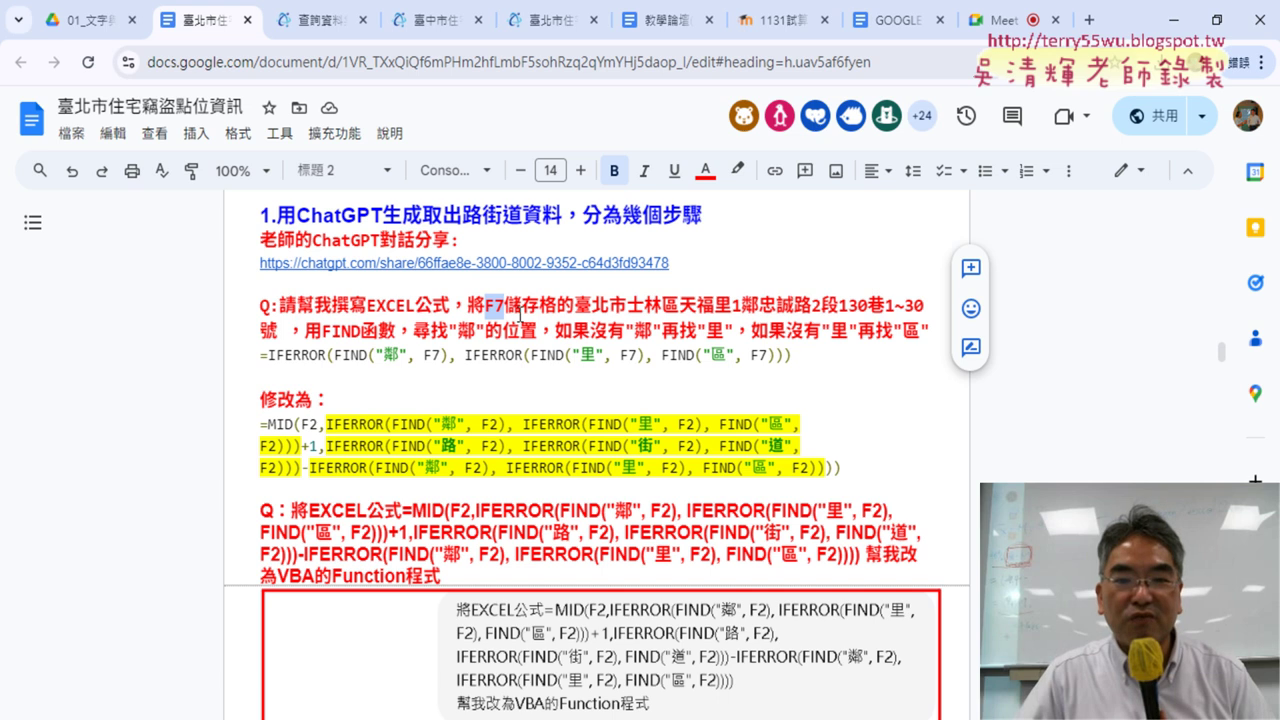
Highlight the question's sample address, the 鄰/里/區 conditions and the IFERROR formula, then minimize the Docs window
{"action": "mouse_move", "coordinate": [574, 304]}
{"action": "left_mouse_down"}
{"action": "mouse_move", "coordinate": [923, 308]}
{"action": "mouse_move", "coordinate": [283, 335]}
{"action": "mouse_move", "coordinate": [396, 331]}
{"action": "left_mouse_up"}
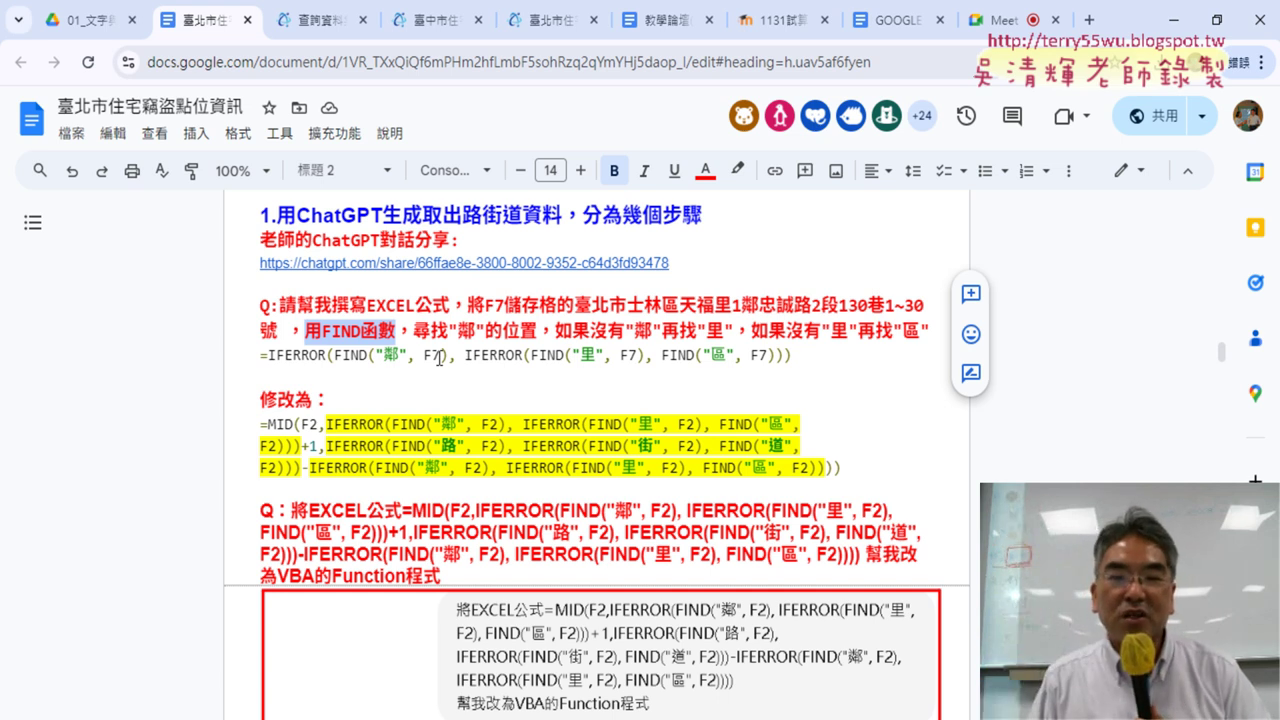
{"action": "left_click_drag", "start_coordinate": [537, 331], "coordinate": [413, 331]}
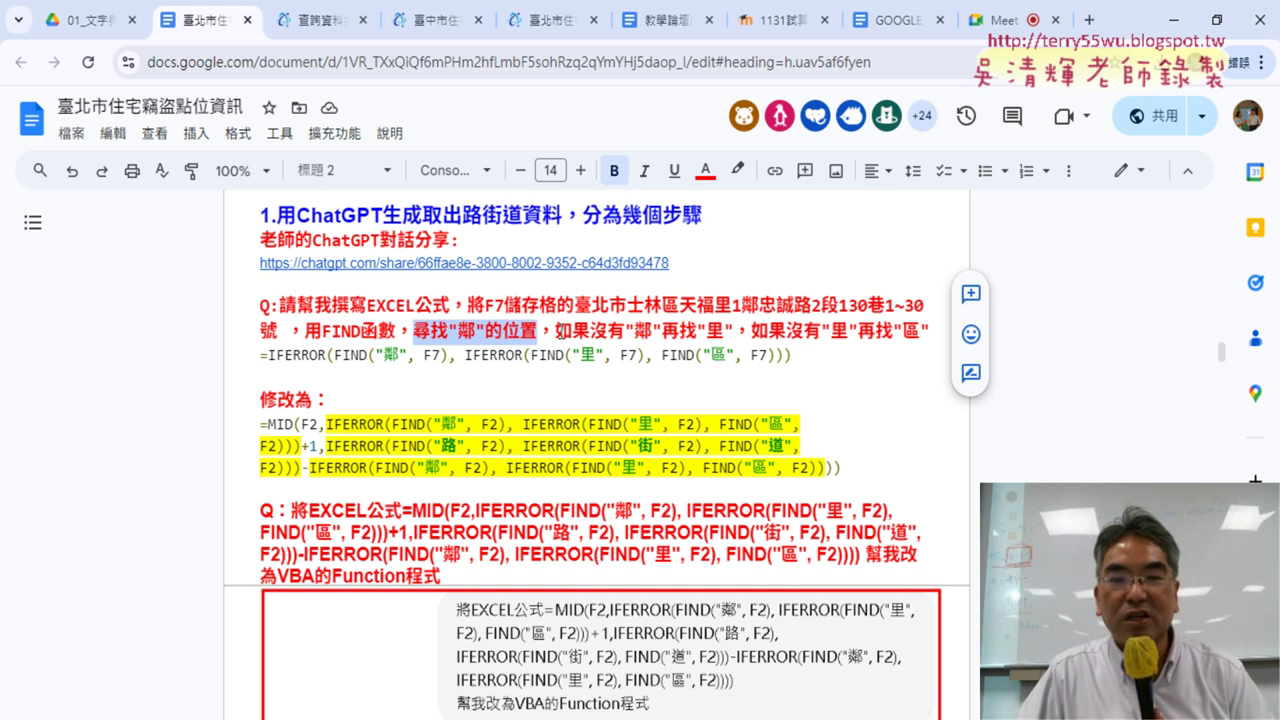
{"action": "left_click_drag", "start_coordinate": [556, 331], "coordinate": [922, 331]}
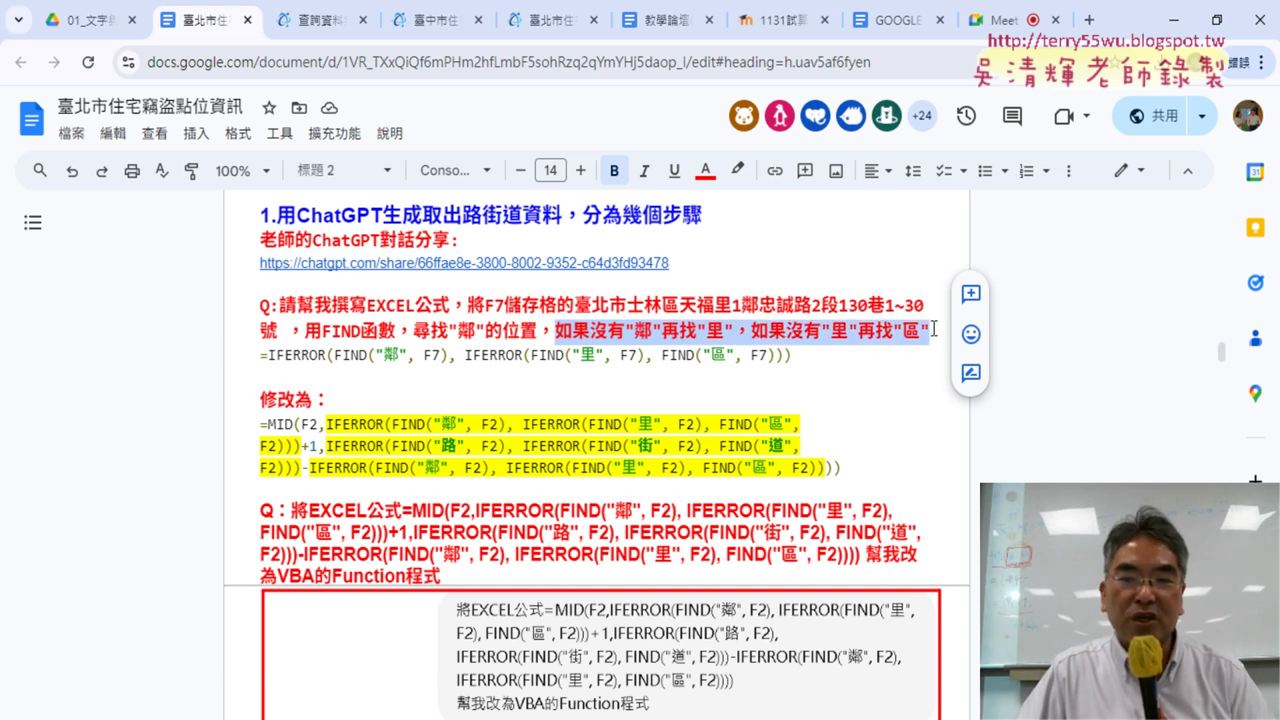
{"action": "left_click_drag", "start_coordinate": [281, 306], "coordinate": [927, 318]}
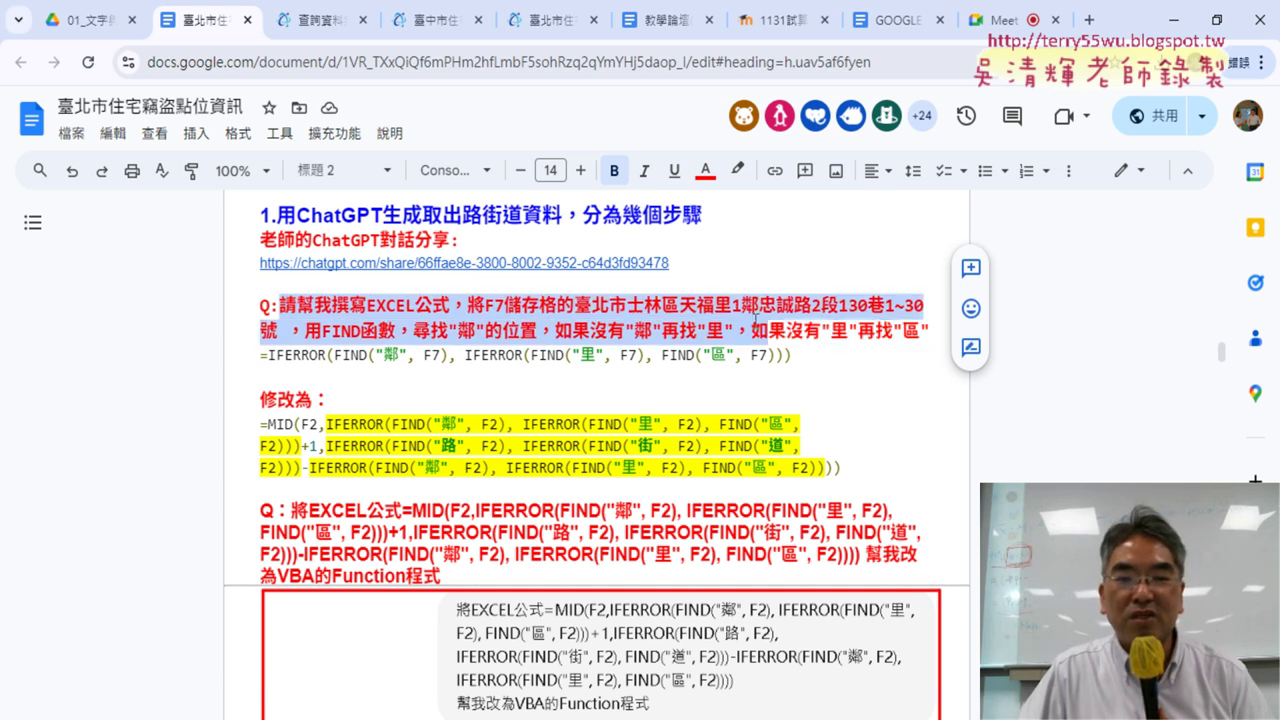
{"action": "left_click_drag", "start_coordinate": [792, 355], "coordinate": [259, 356]}
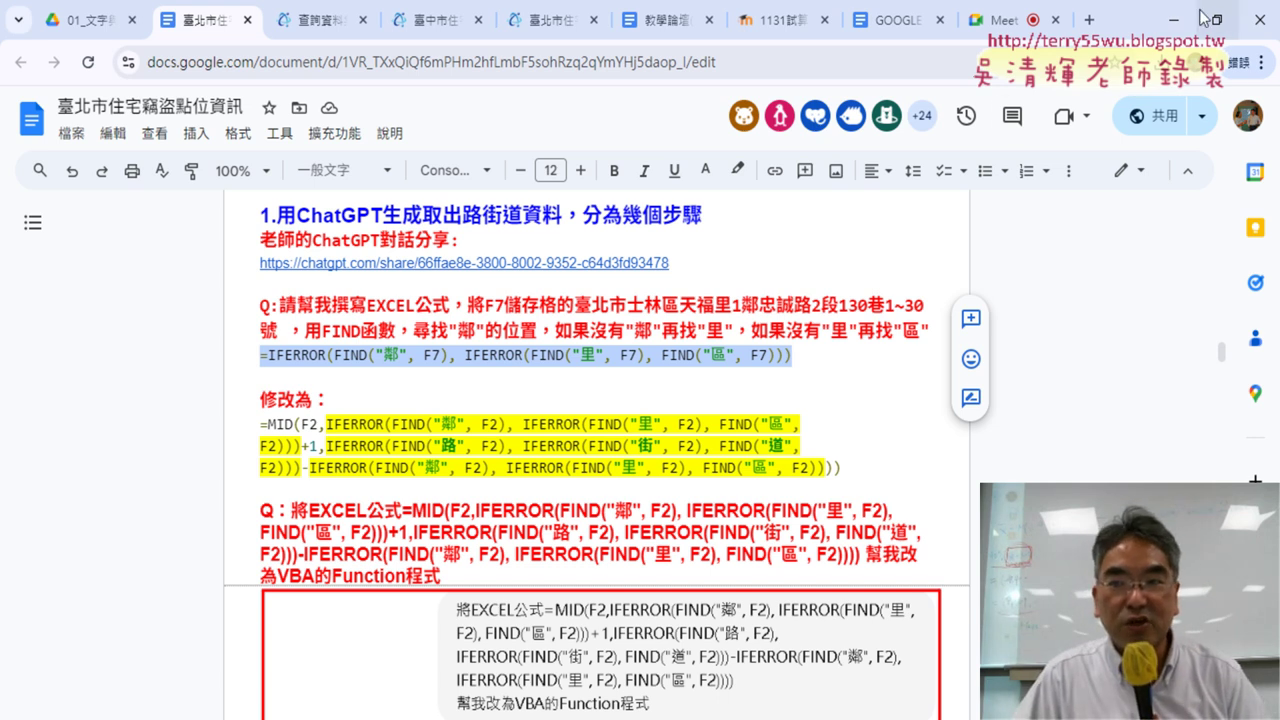
{"action": "left_click", "coordinate": [1170, 20]}
Paste the IFERROR/FIND position formula into H7 under 路街道, showing 11
{"action": "key", "text": "alt+Tab"}
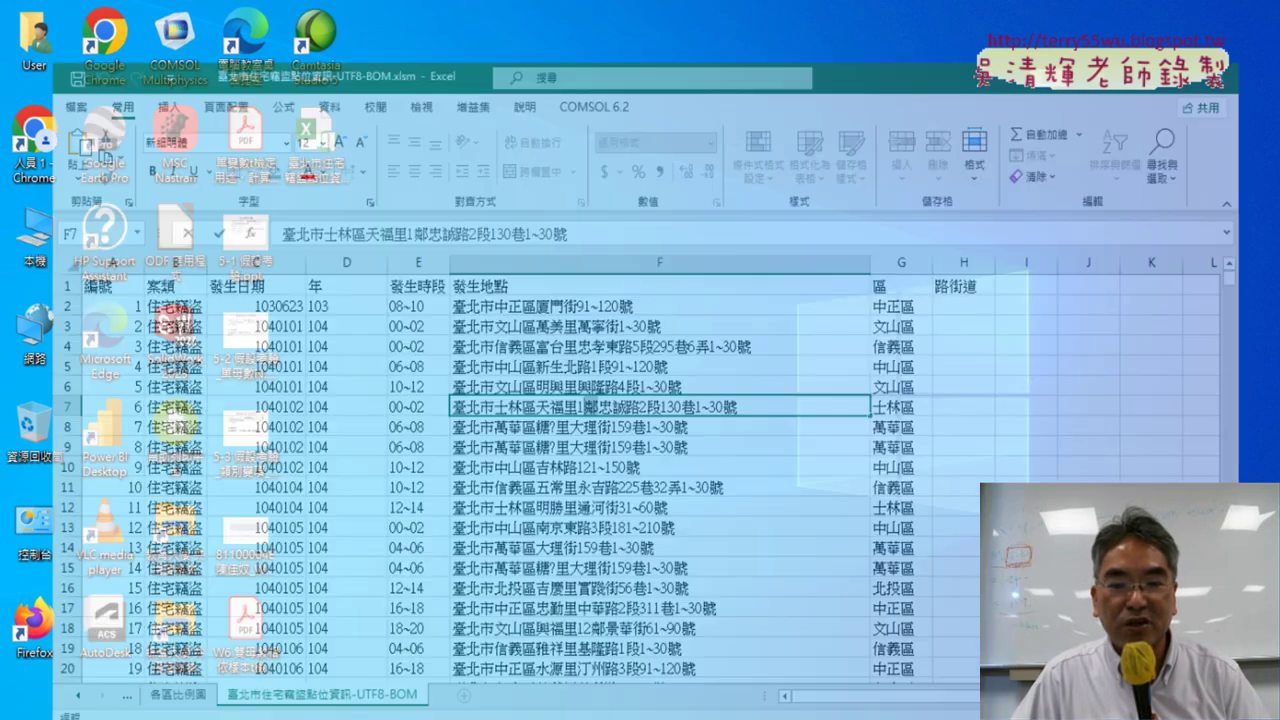
{"action": "left_click", "coordinate": [1001, 371]}
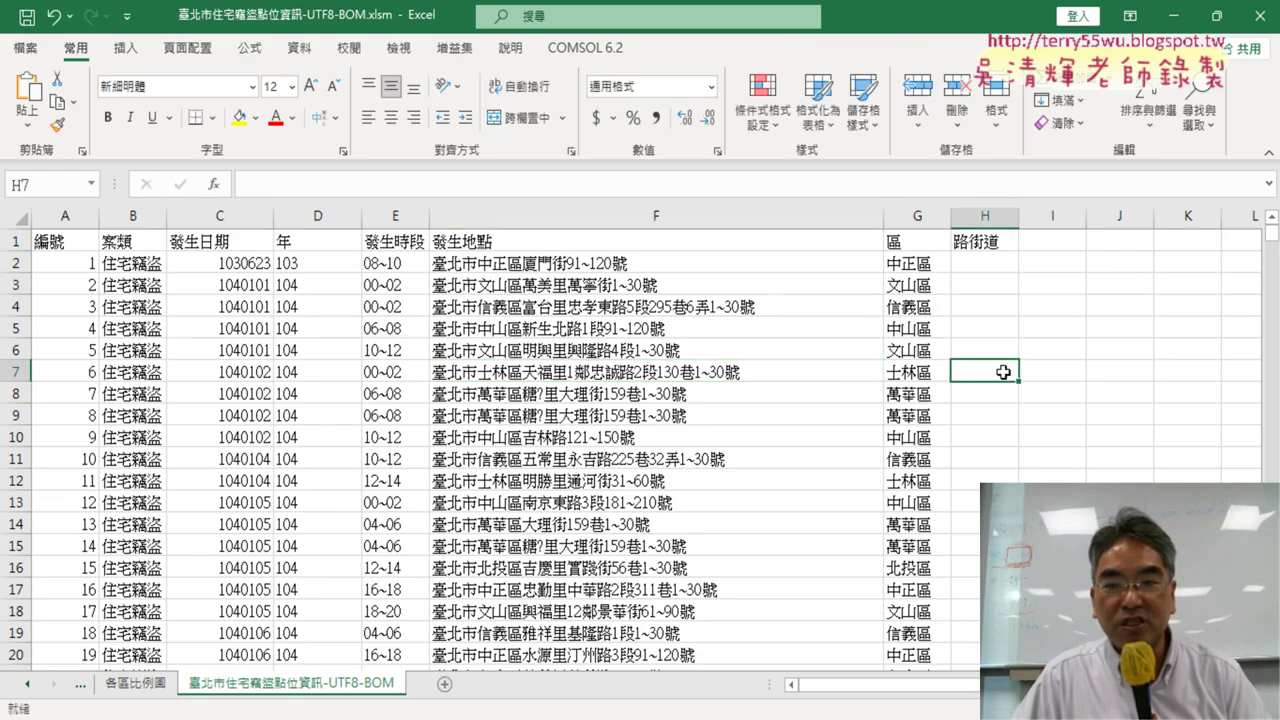
{"action": "double_click", "coordinate": [1001, 371]}
{"action": "type", "text": "=IFERROR(FIND(\"鄰\", F7), IFERROR(FIND(\"里\", F7), FIND(\"區\", F7)))"}
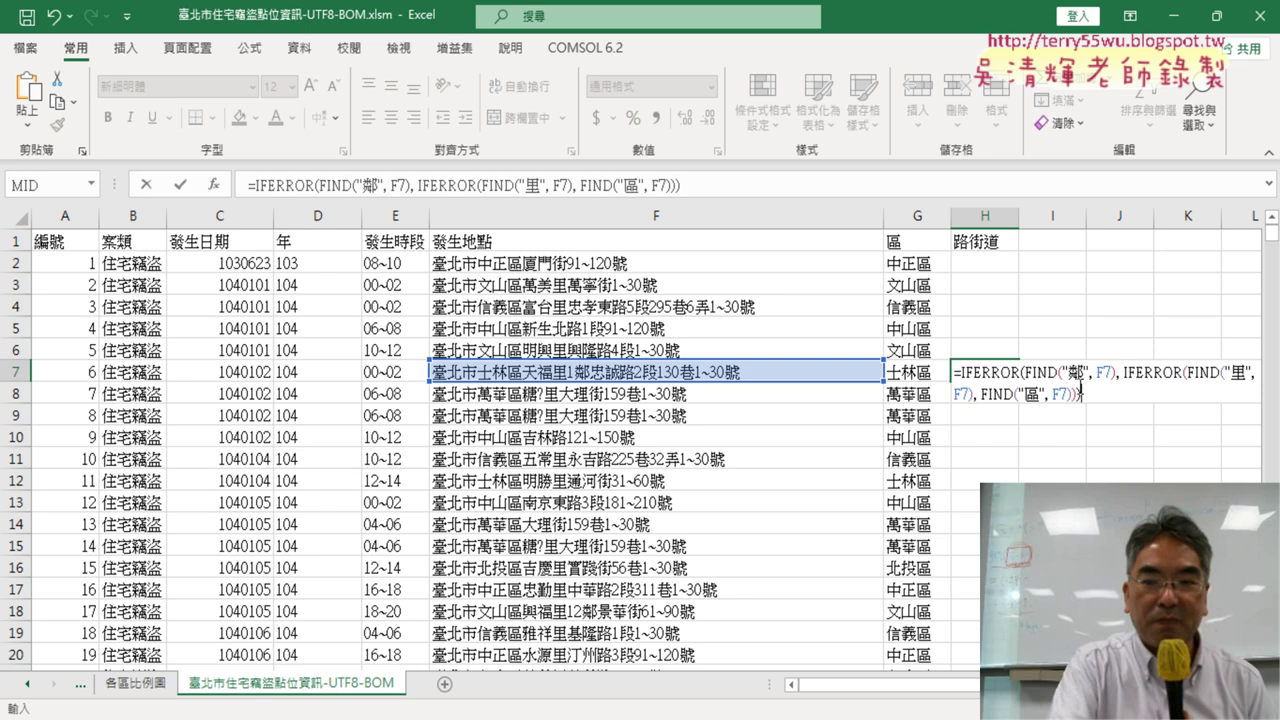
{"action": "left_click", "coordinate": [182, 186]}
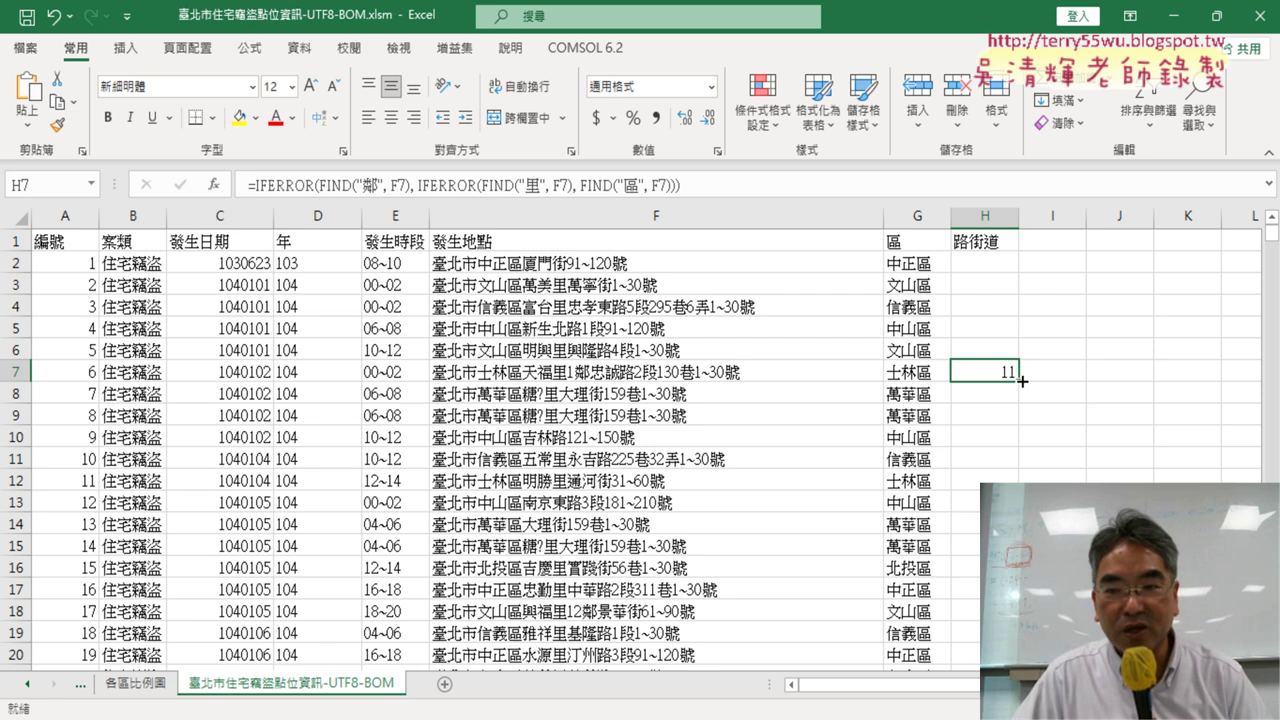
Fill the formula up to H2 and down the column, then compare results with addresses F2, F3, F7
{"action": "left_click_drag", "start_coordinate": [1022, 381], "coordinate": [1094, 263]}
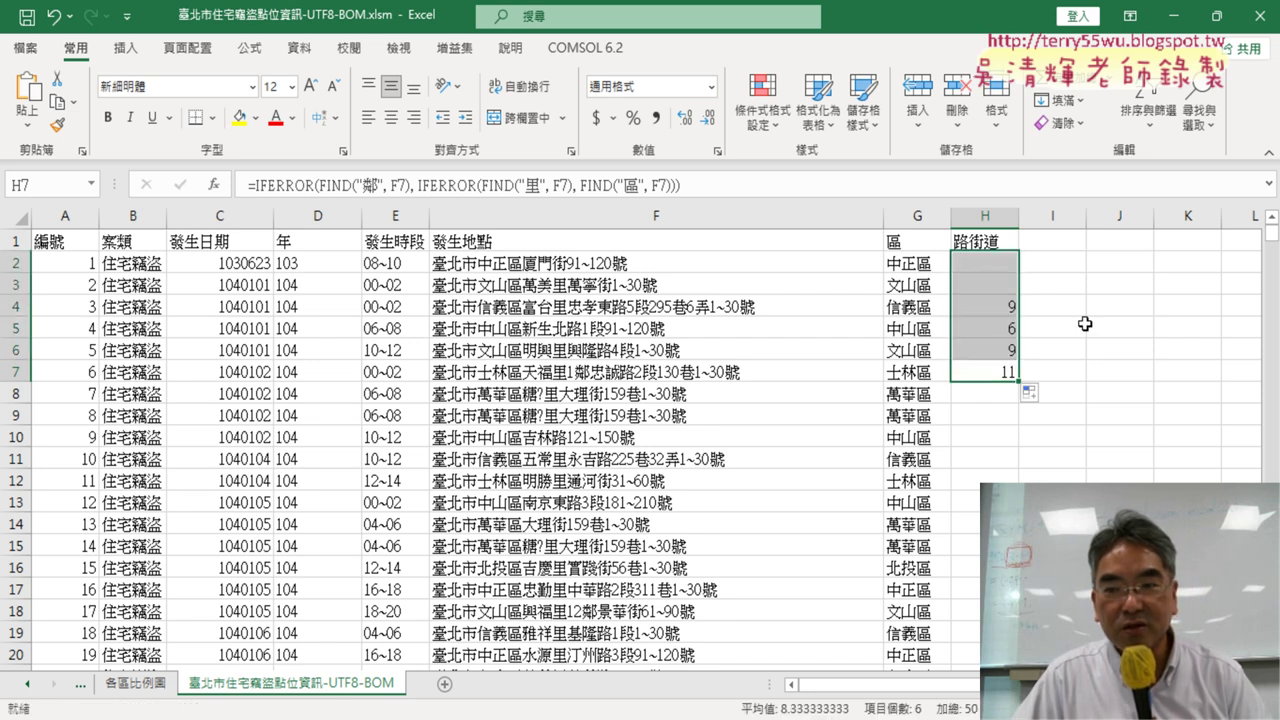
{"action": "double_click", "coordinate": [1019, 381]}
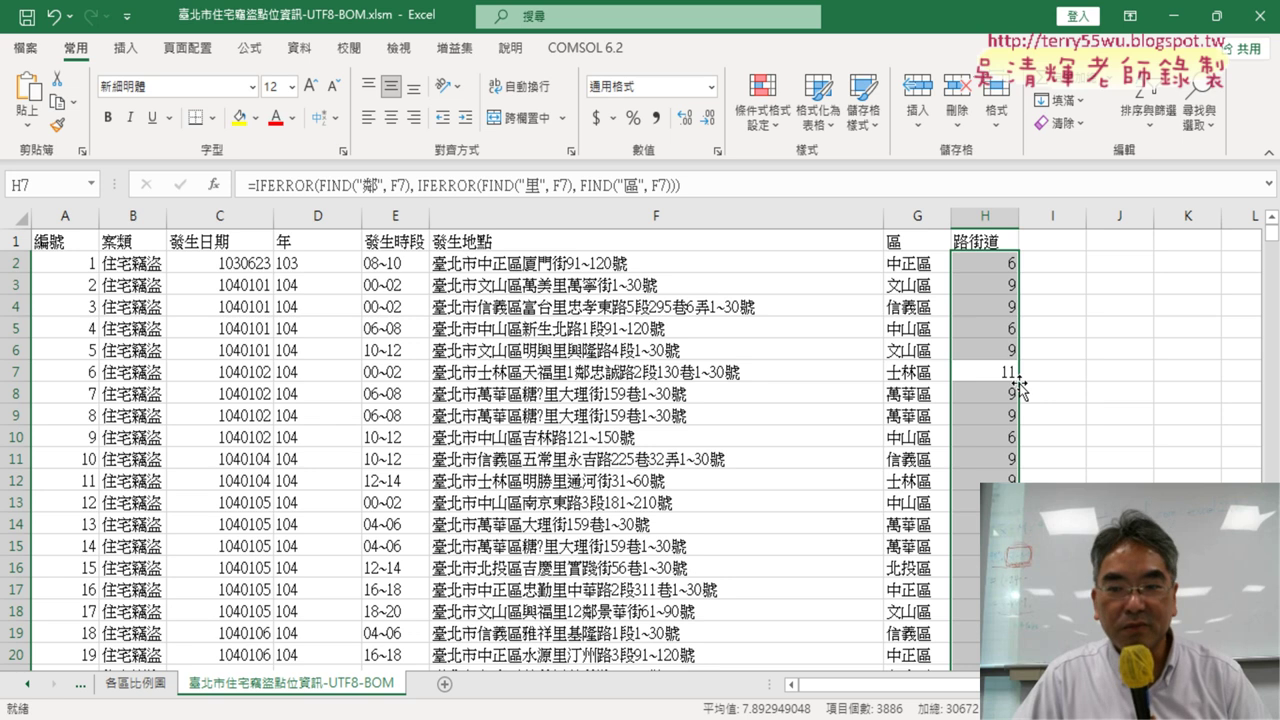
{"action": "left_click", "coordinate": [1008, 263]}
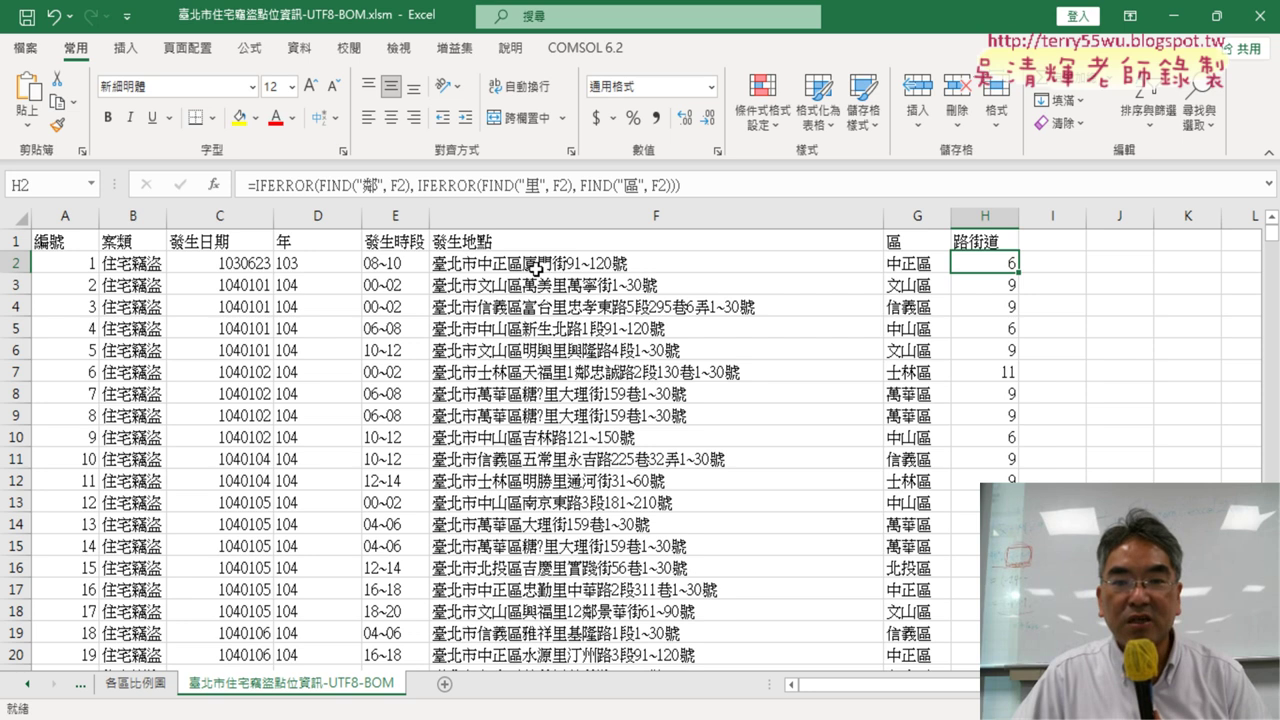
{"action": "left_click", "coordinate": [531, 264]}
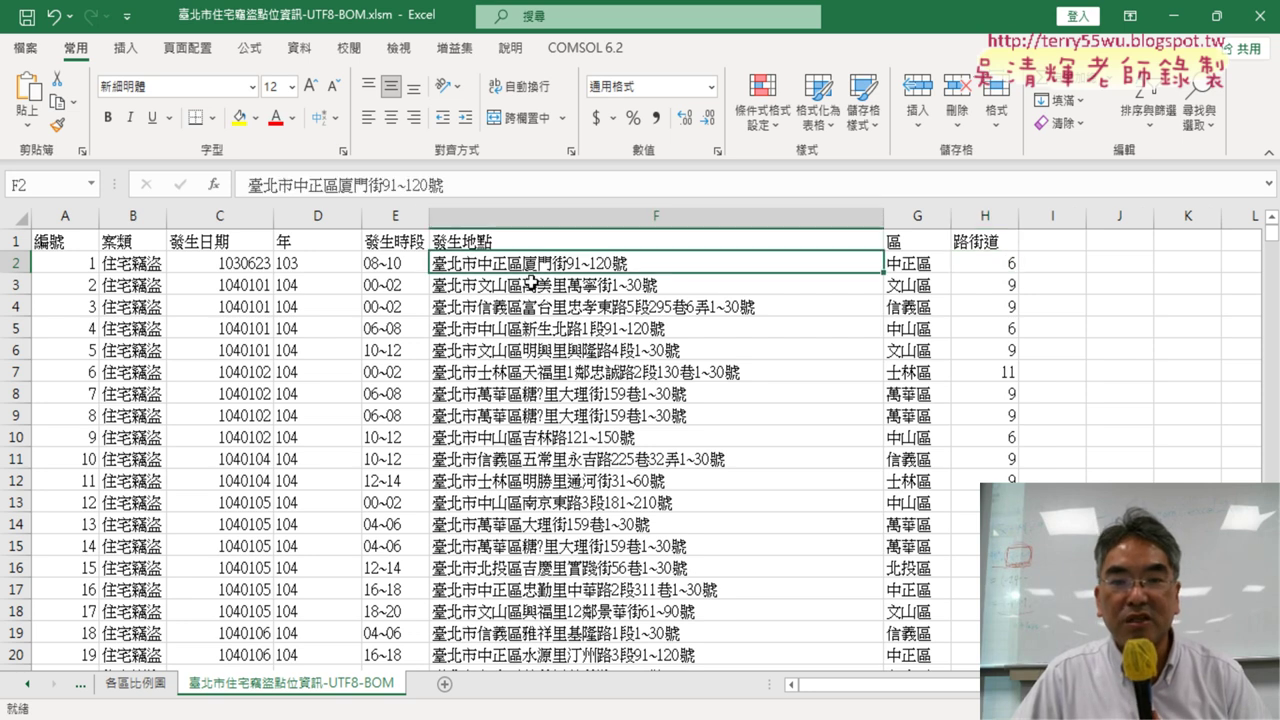
{"action": "left_click", "coordinate": [545, 283]}
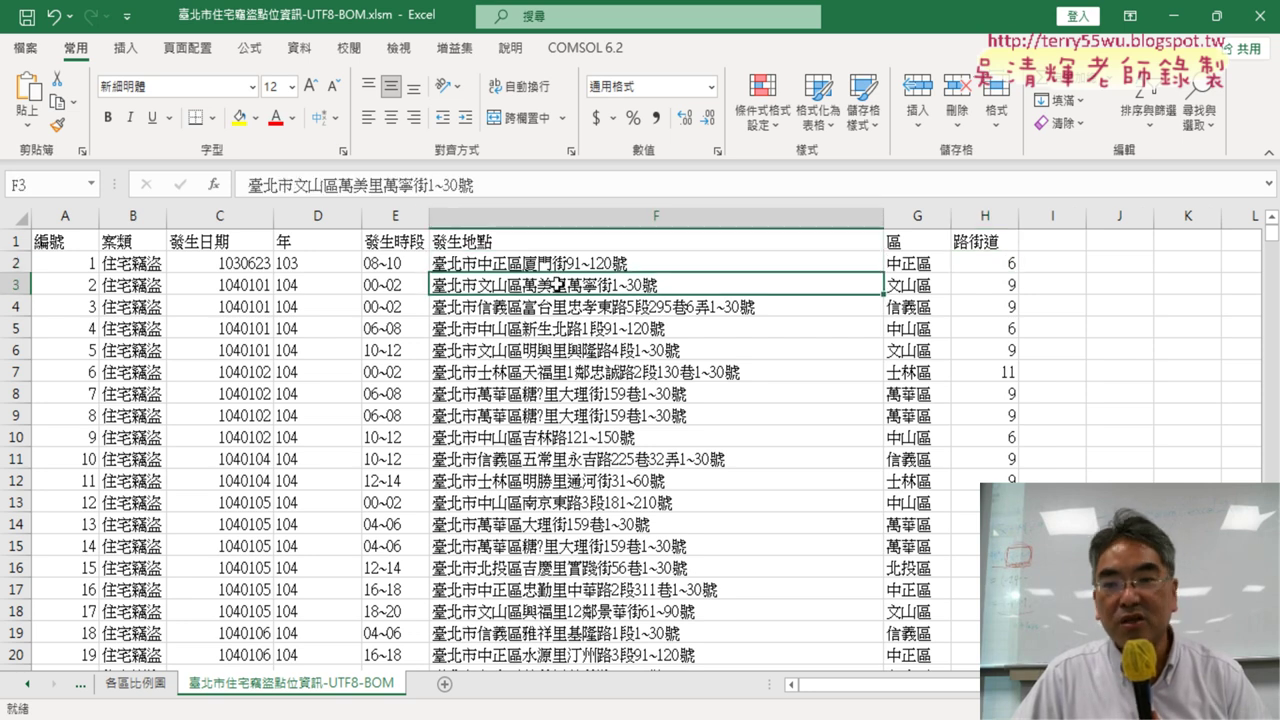
{"action": "left_click", "coordinate": [586, 372]}
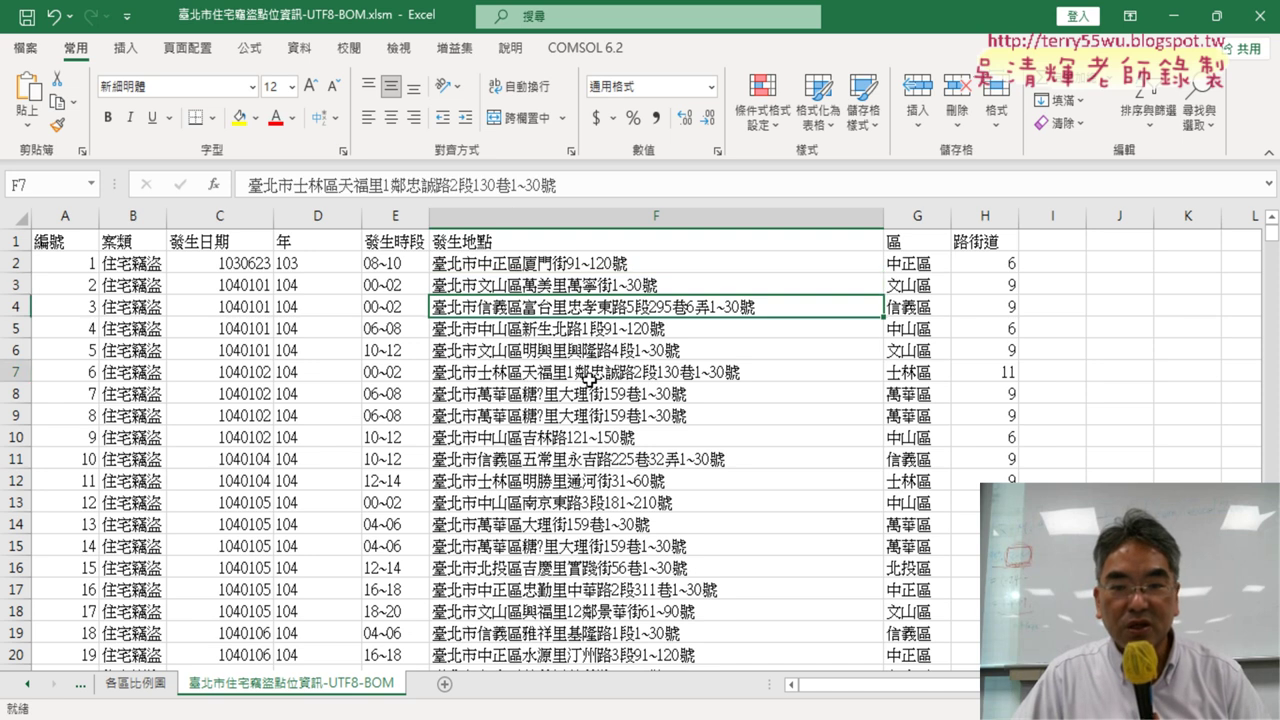
{"action": "left_click", "coordinate": [1003, 375]}
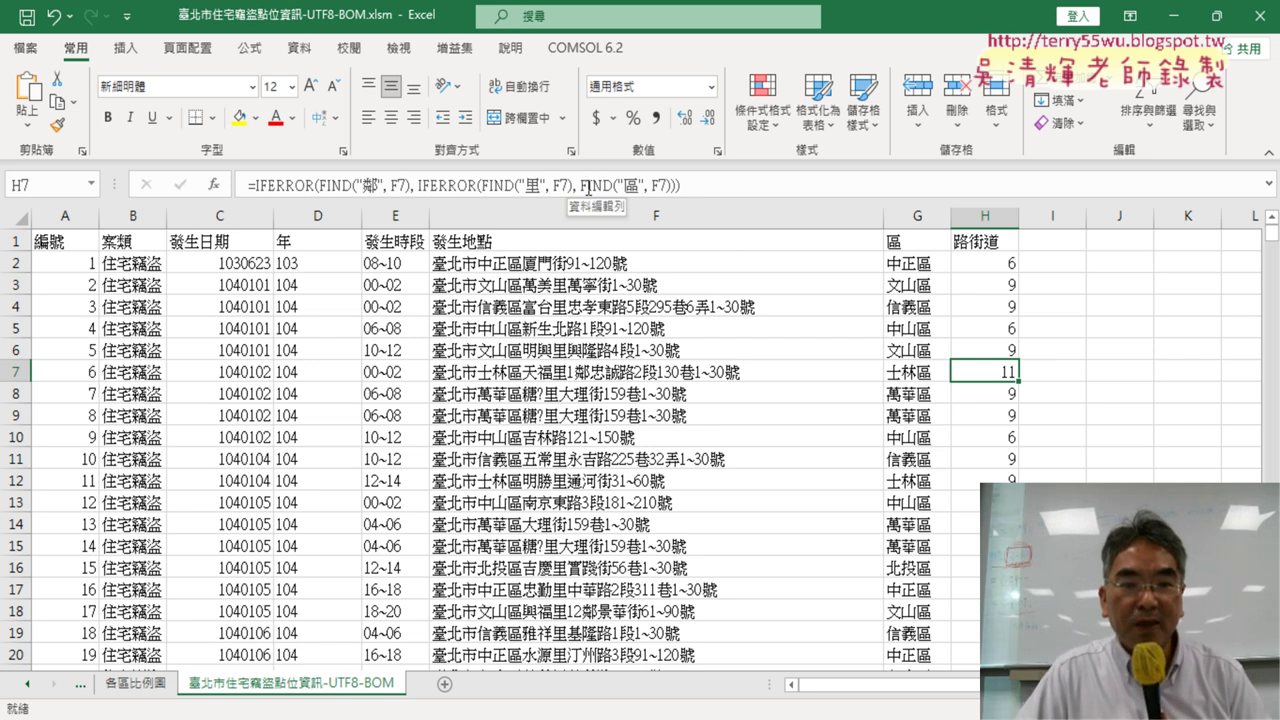
{"action": "left_click", "coordinate": [290, 187]}
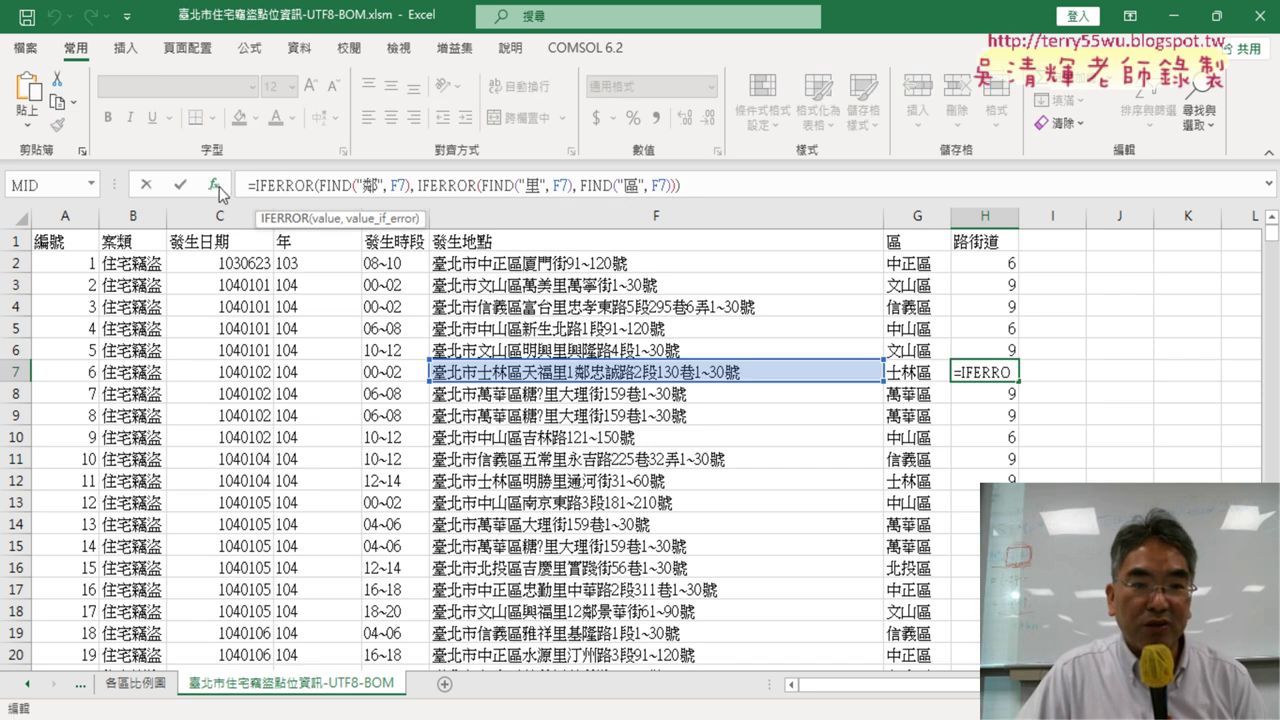
{"action": "left_click", "coordinate": [214, 185]}
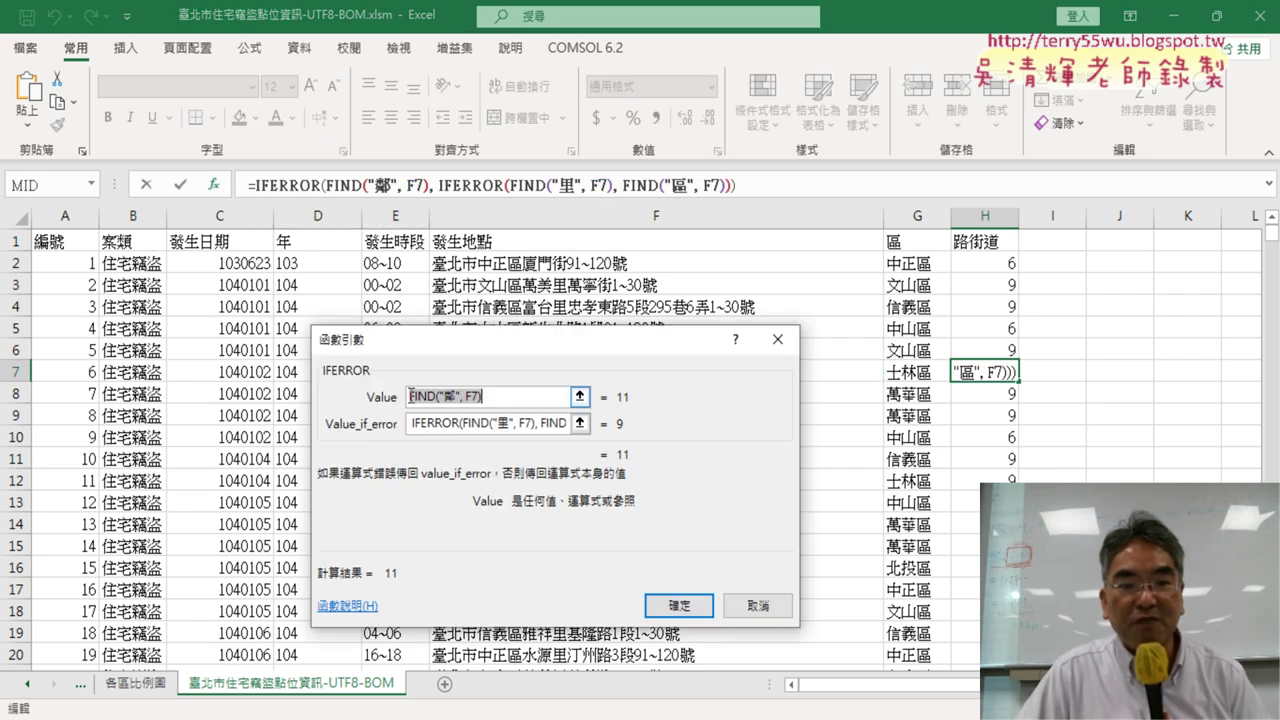
{"action": "left_click_drag", "start_coordinate": [508, 345], "coordinate": [553, 405]}
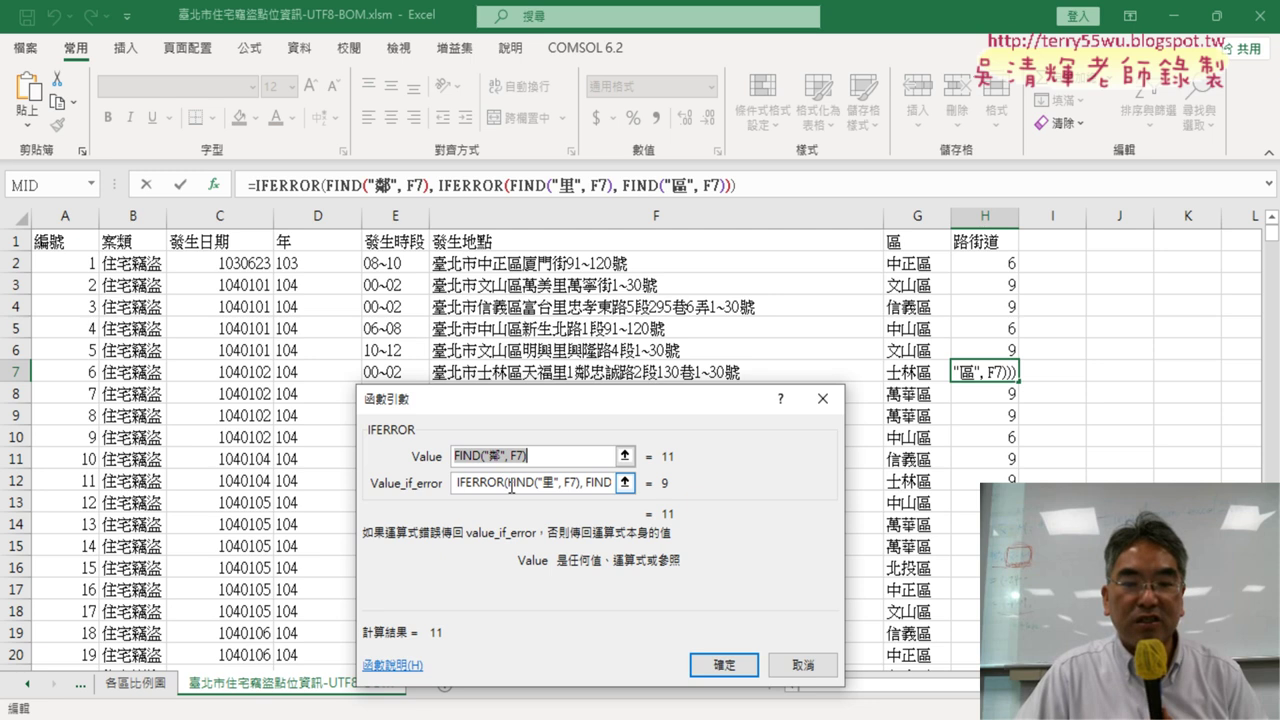
{"action": "left_click_drag", "start_coordinate": [508, 483], "coordinate": [577, 485]}
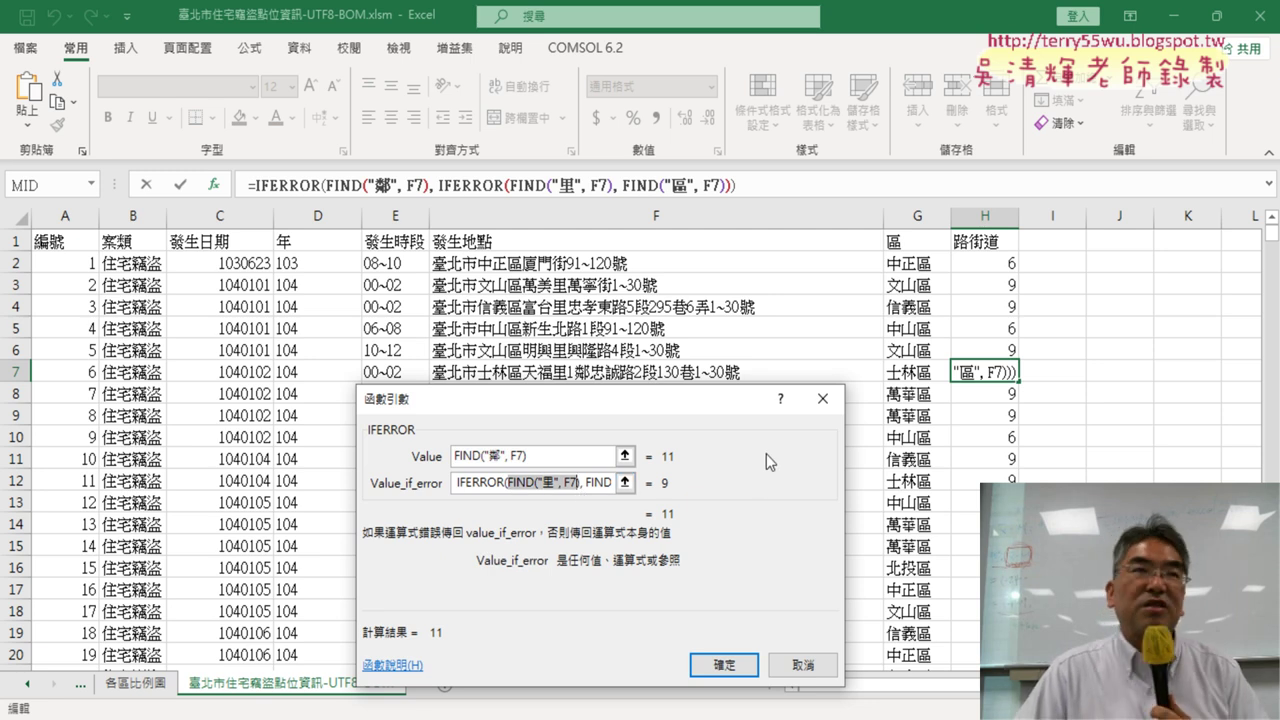
{"action": "left_click", "coordinate": [826, 682]}
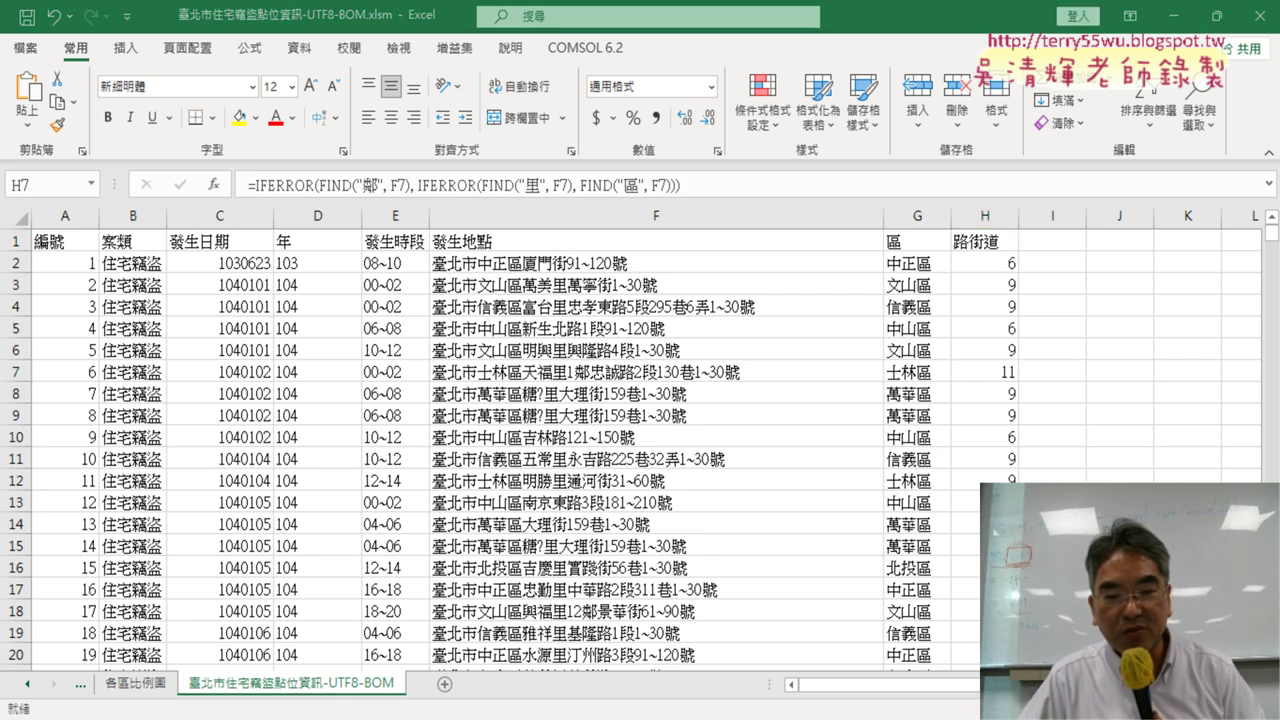
Return to the 臺北市住宅竊盜點位資訊 notes and scroll to the ChatGPT formula section
{"action": "left_click", "coordinate": [670, 640]}
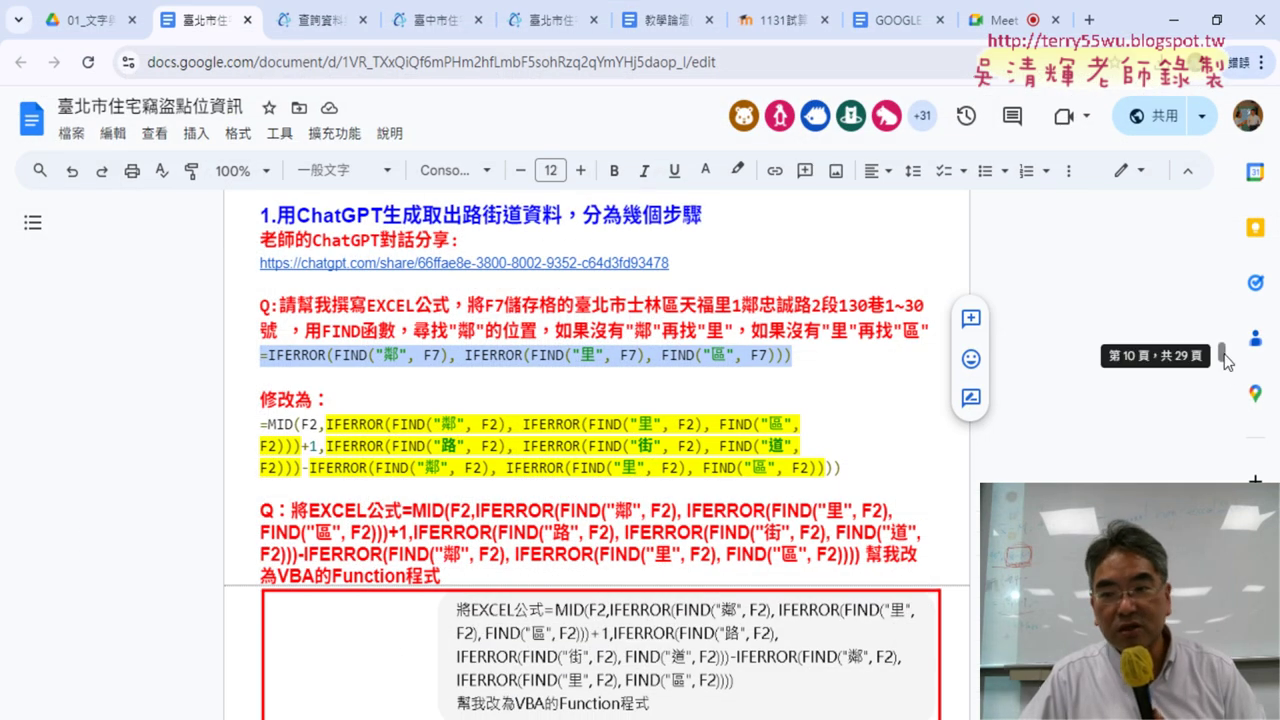
{"action": "left_click_drag", "start_coordinate": [1224, 358], "coordinate": [1224, 195]}
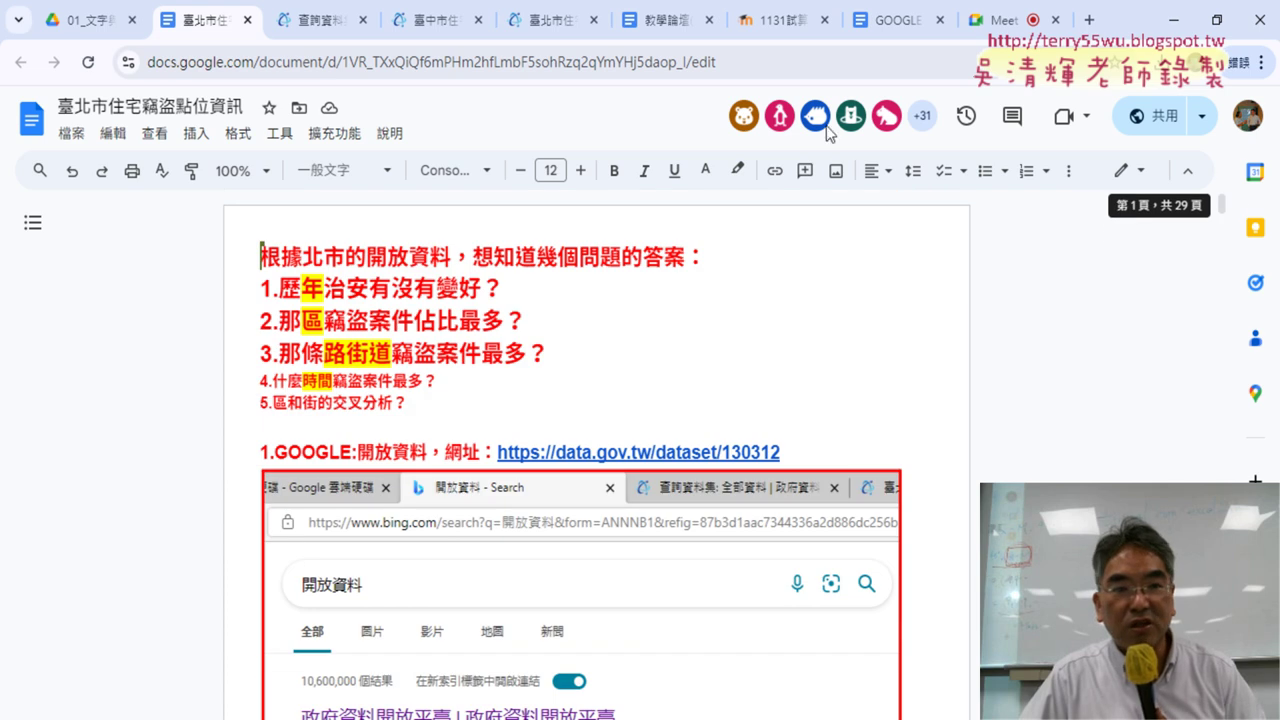
{"action": "left_click", "coordinate": [96, 24]}
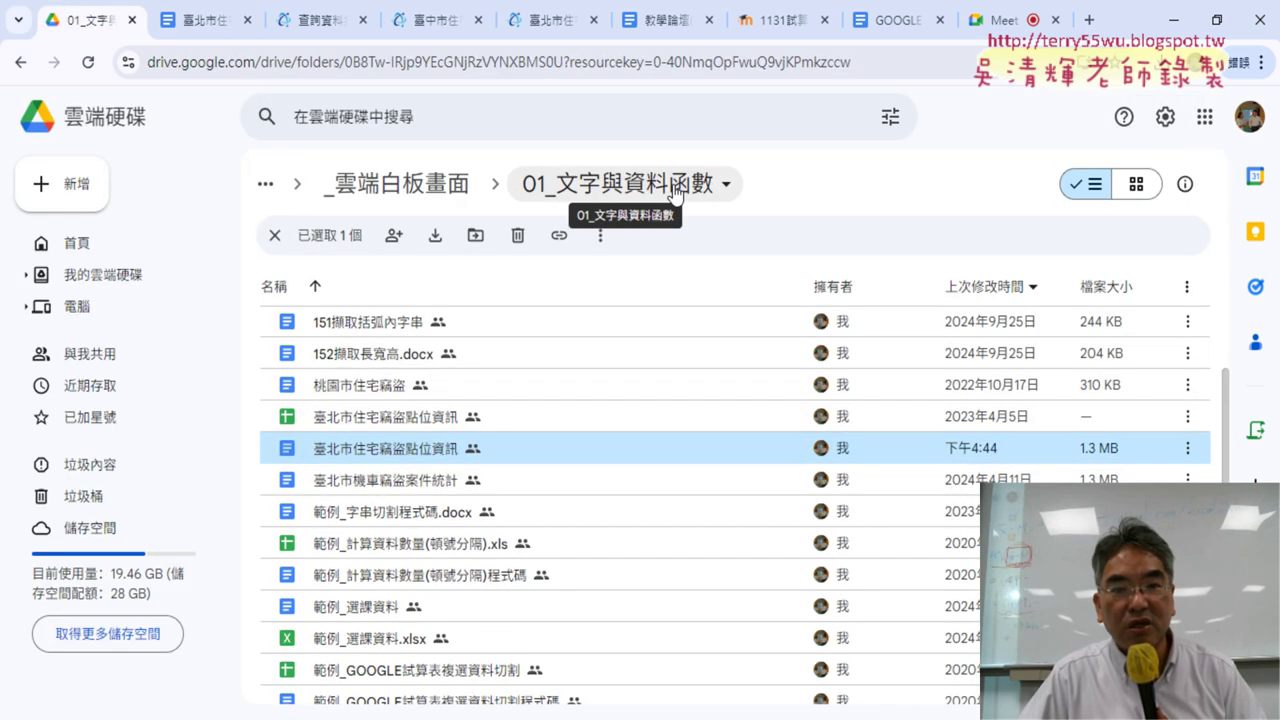
{"action": "left_click", "coordinate": [213, 18]}
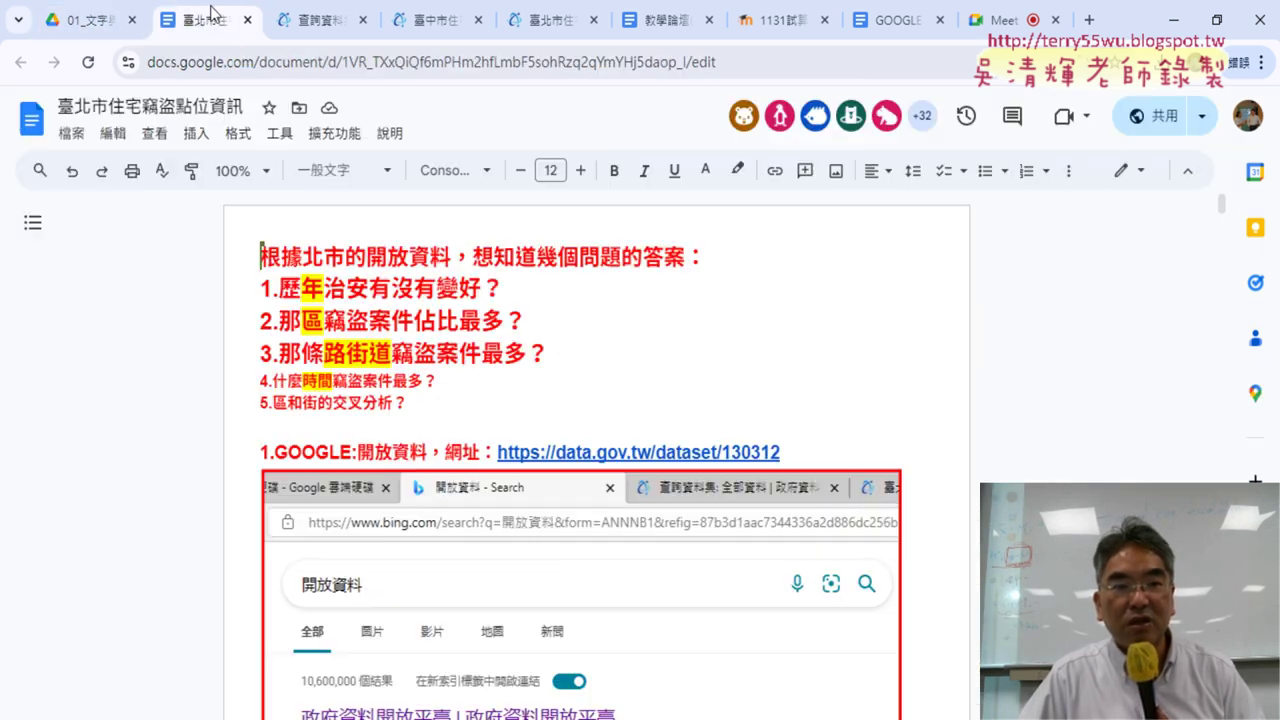
{"action": "left_click_drag", "start_coordinate": [1222, 207], "coordinate": [1229, 348]}
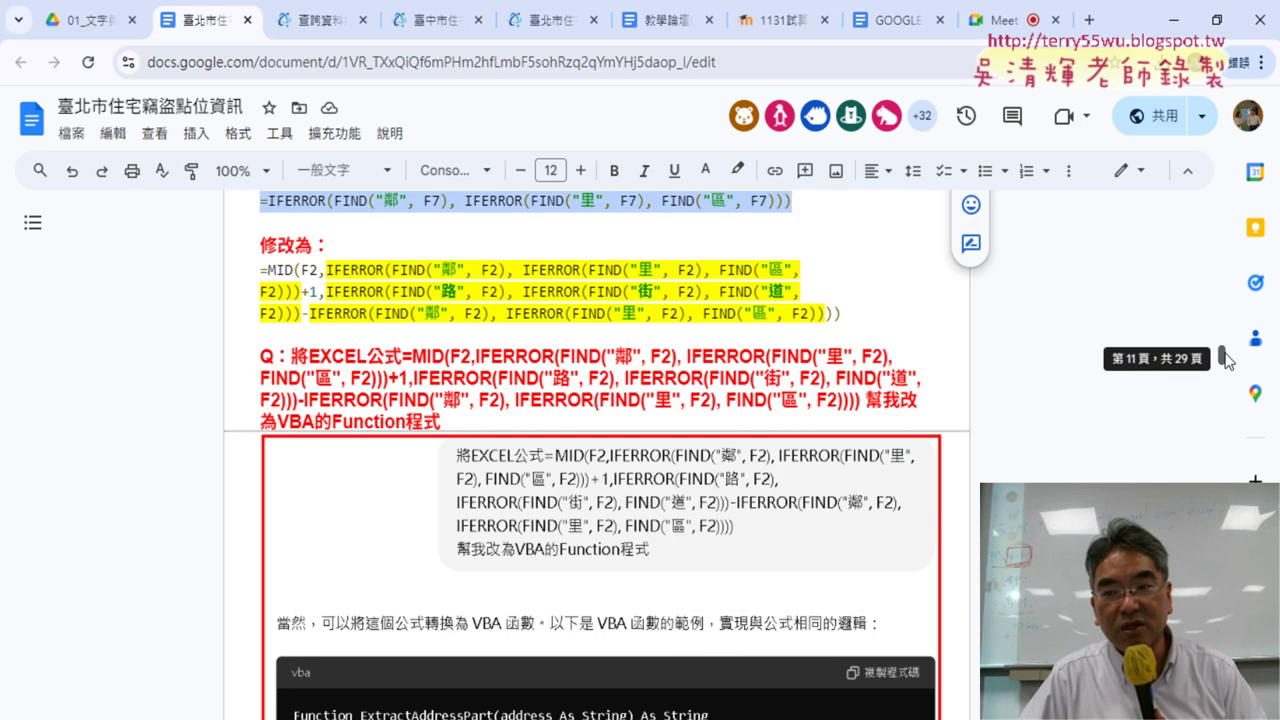
{"action": "left_click_drag", "start_coordinate": [1229, 348], "coordinate": [1229, 354]}
Select the question prompt and open the shared ChatGPT conversation link
{"action": "left_click", "coordinate": [385, 455]}
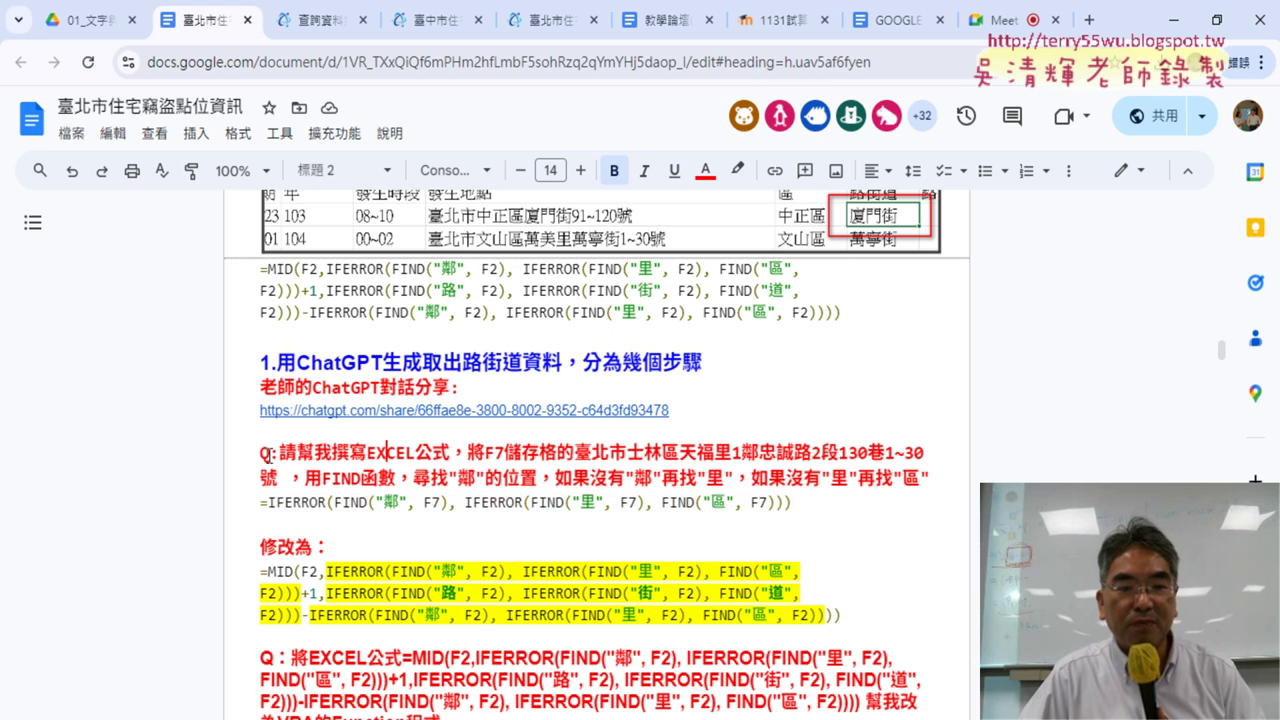
{"action": "left_click_drag", "start_coordinate": [279, 452], "coordinate": [927, 478]}
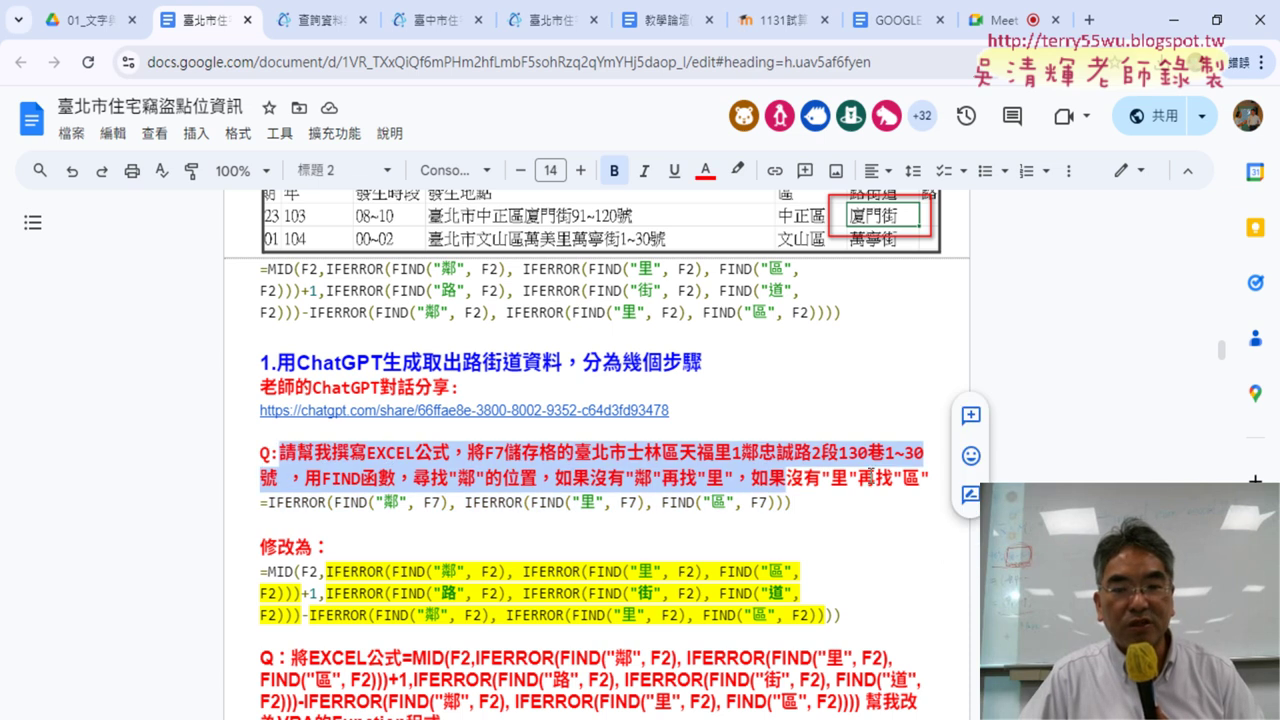
{"action": "left_click", "coordinate": [546, 411]}
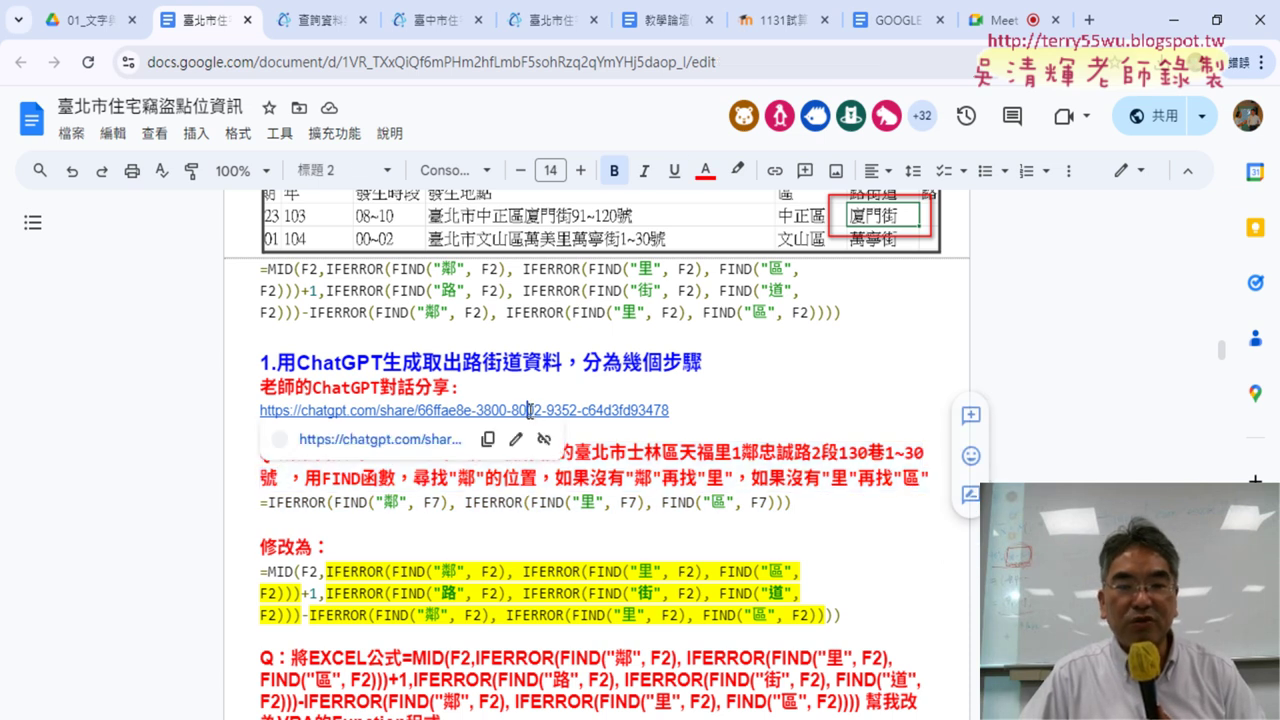
{"action": "left_click", "coordinate": [411, 443]}
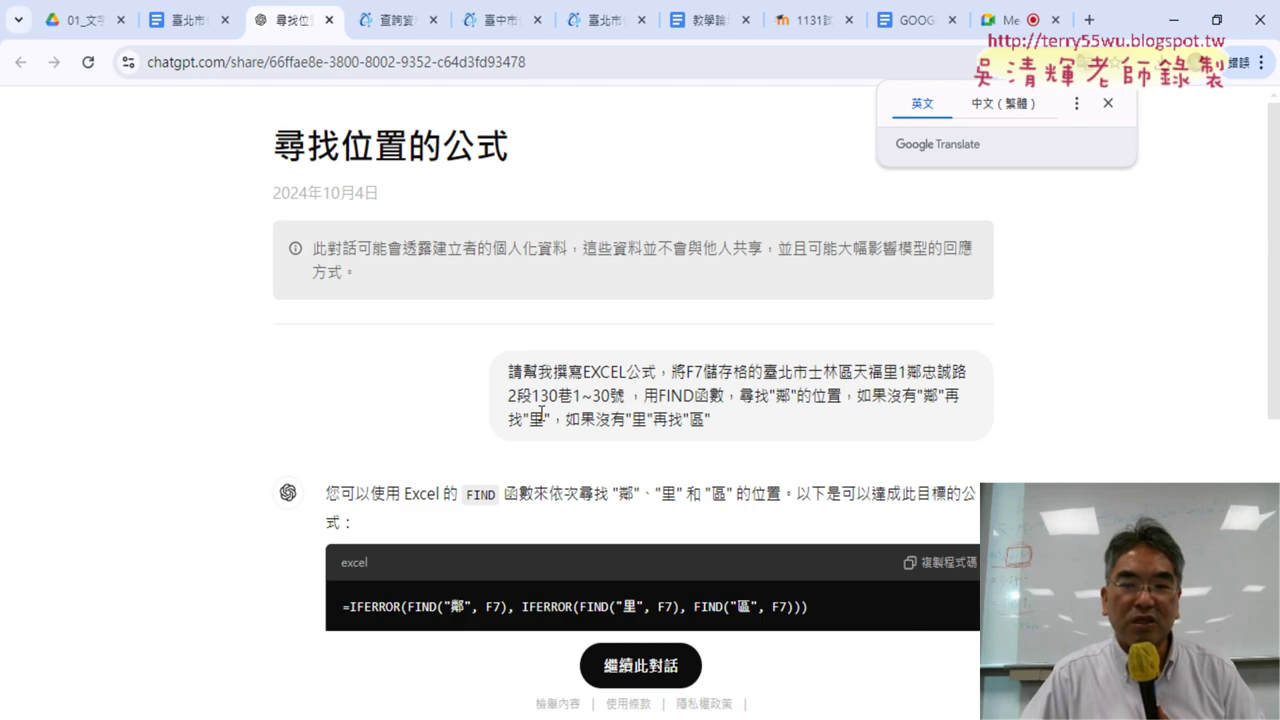
Review the IFERROR(FIND…) formula in the 尋找位置的公式 conversation, then return to Excel
{"action": "scroll", "coordinate": [673, 447], "scroll_direction": "down", "scroll_amount": 2}
{"action": "left_click_drag", "start_coordinate": [808, 412], "coordinate": [344, 430]}
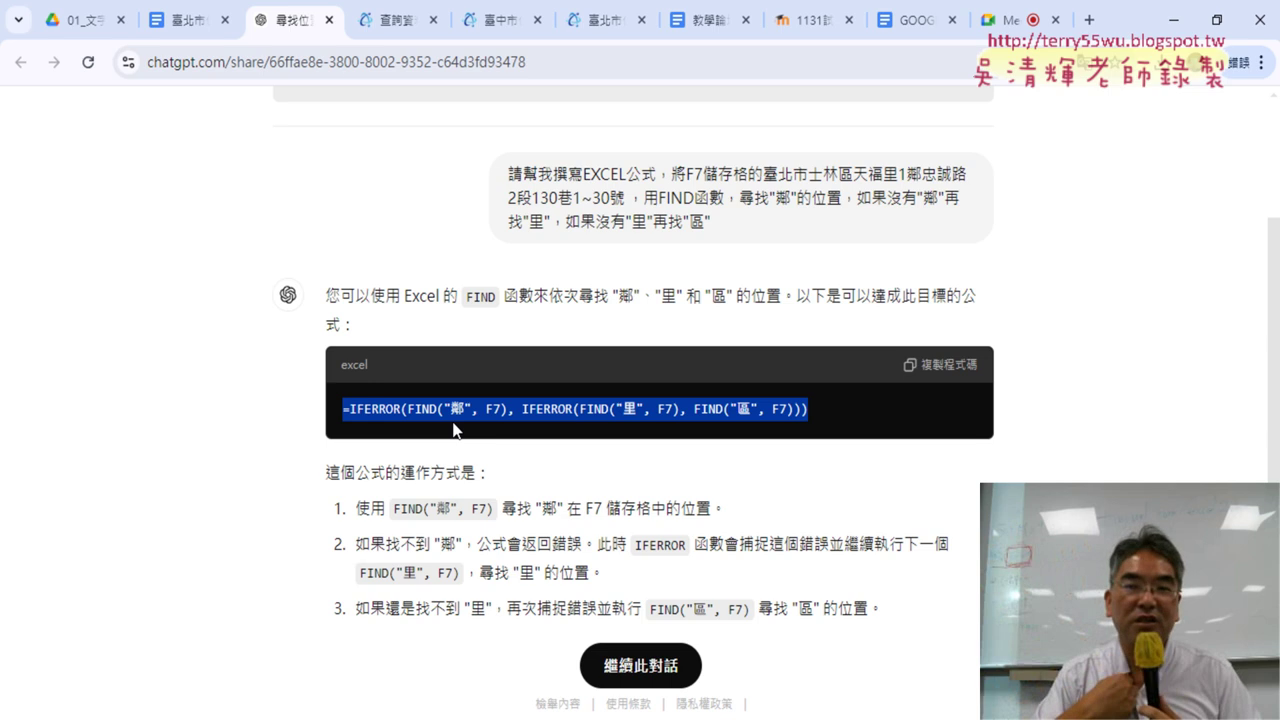
{"action": "key", "text": "alt+Tab"}
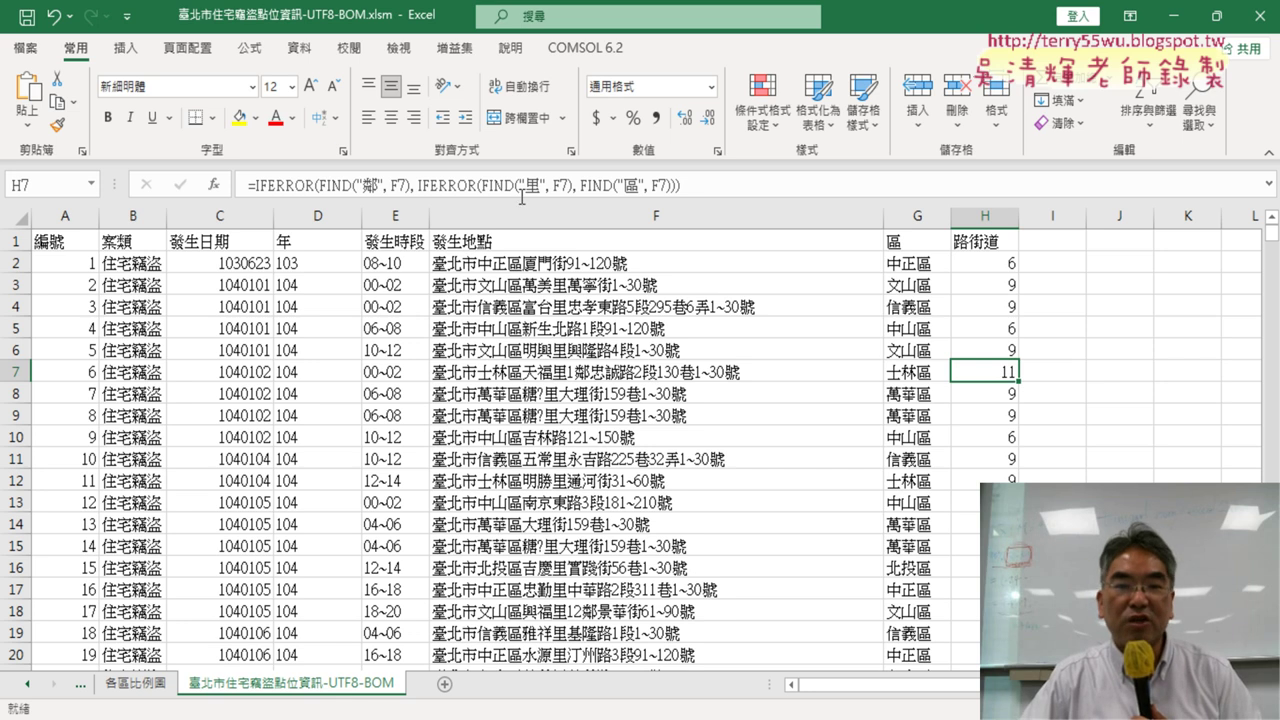
Leave H7 unchanged and cut the IFERROR position formula out of H2
{"action": "left_click_drag", "start_coordinate": [256, 185], "coordinate": [601, 186]}
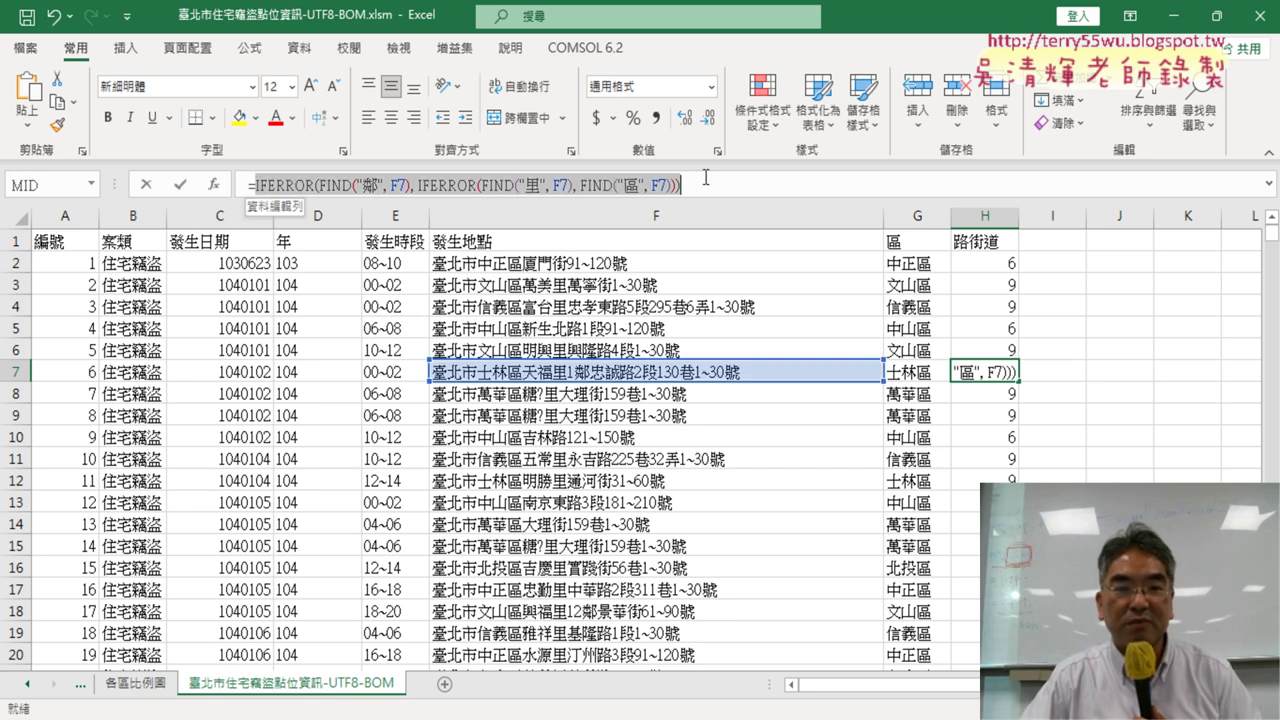
{"action": "left_click", "coordinate": [147, 188]}
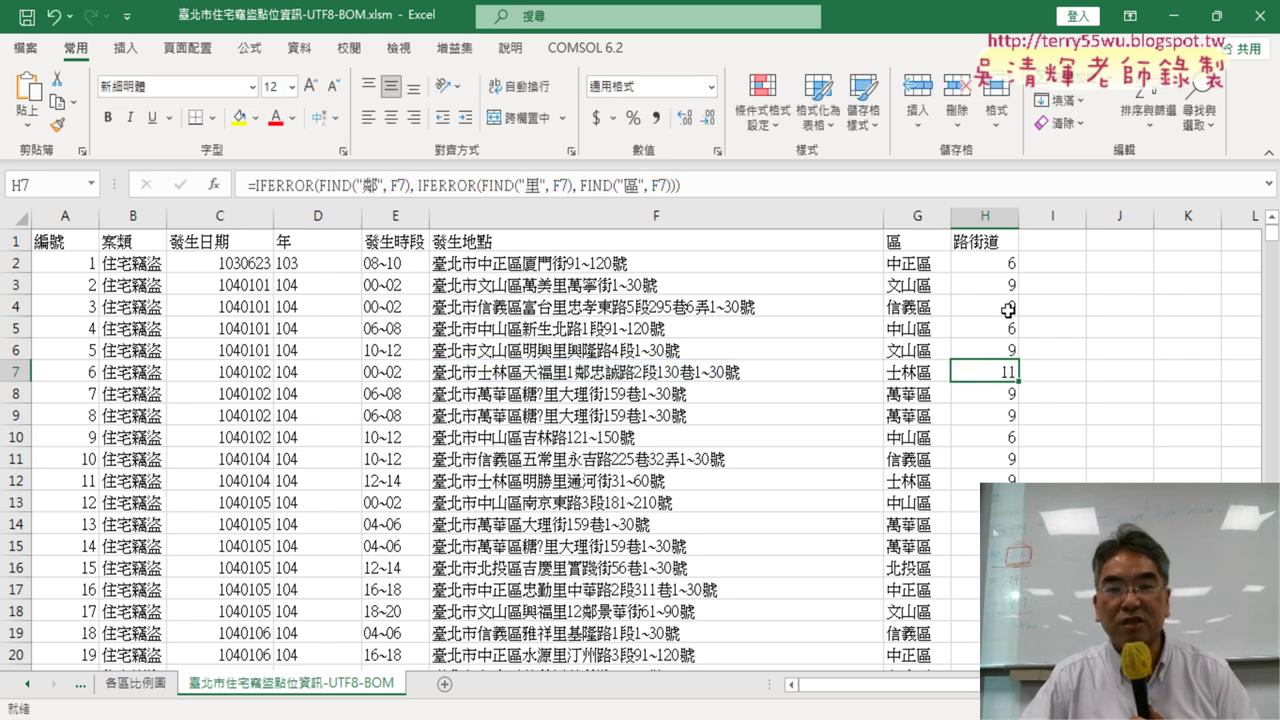
{"action": "left_click", "coordinate": [1002, 264]}
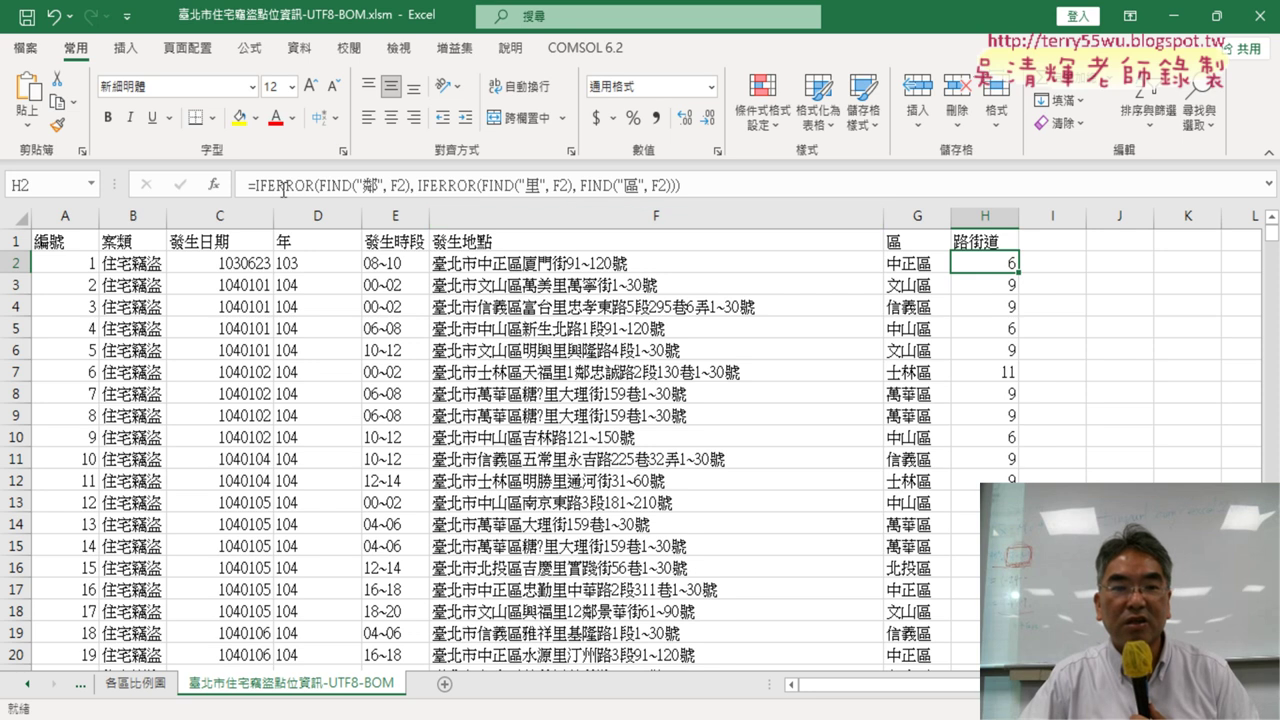
{"action": "left_click_drag", "start_coordinate": [253, 186], "coordinate": [741, 187]}
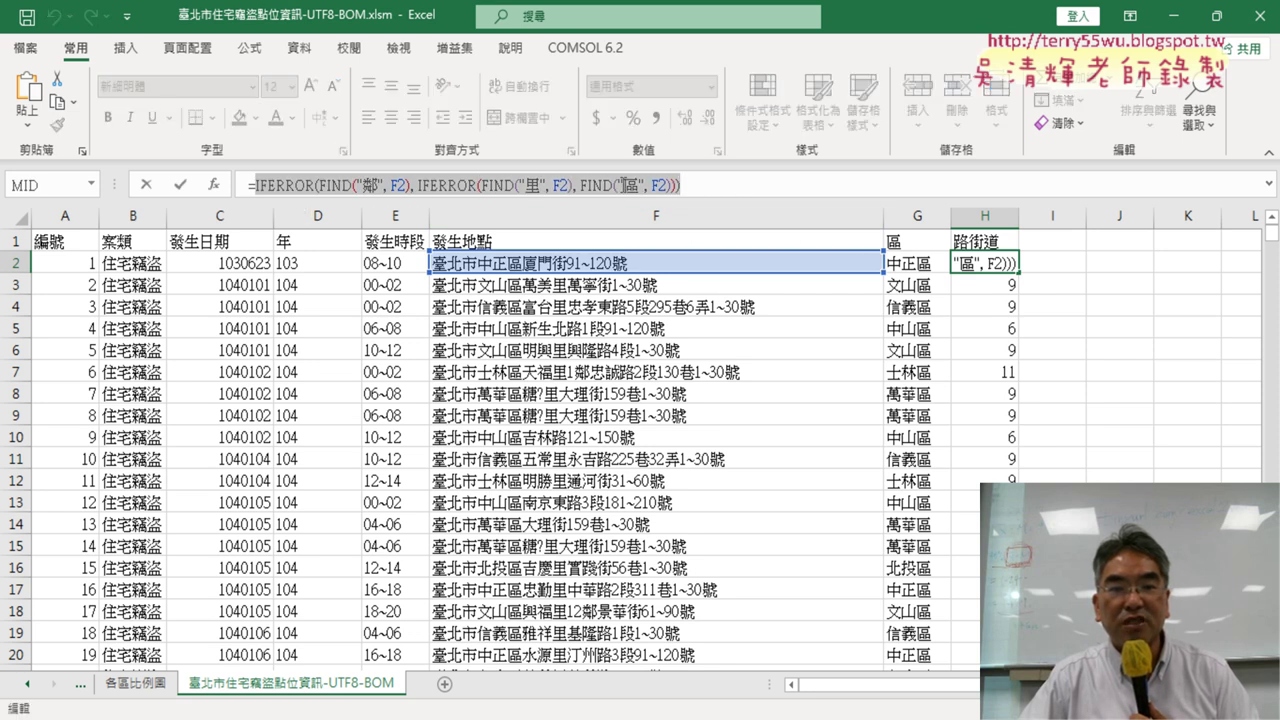
{"action": "right_click", "coordinate": [700, 184]}
{"action": "left_click", "coordinate": [725, 192]}
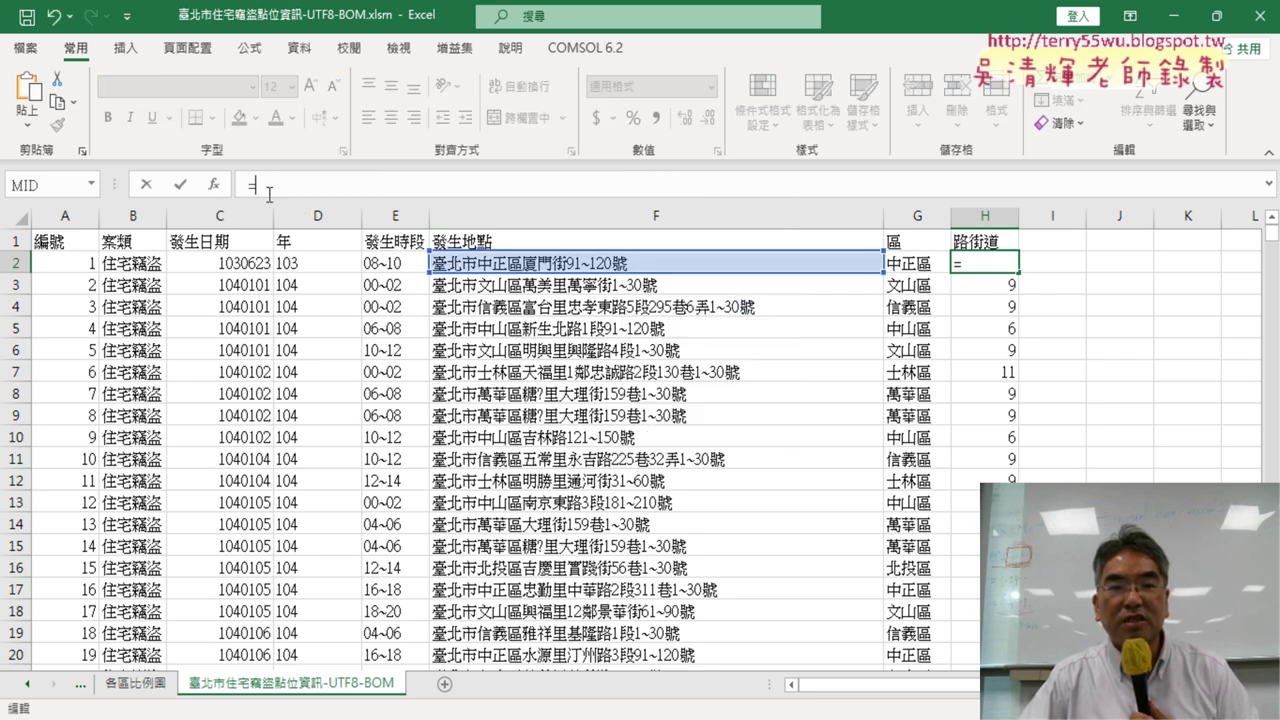
Insert the MID function into H2 from the function picker
{"action": "left_click", "coordinate": [214, 185]}
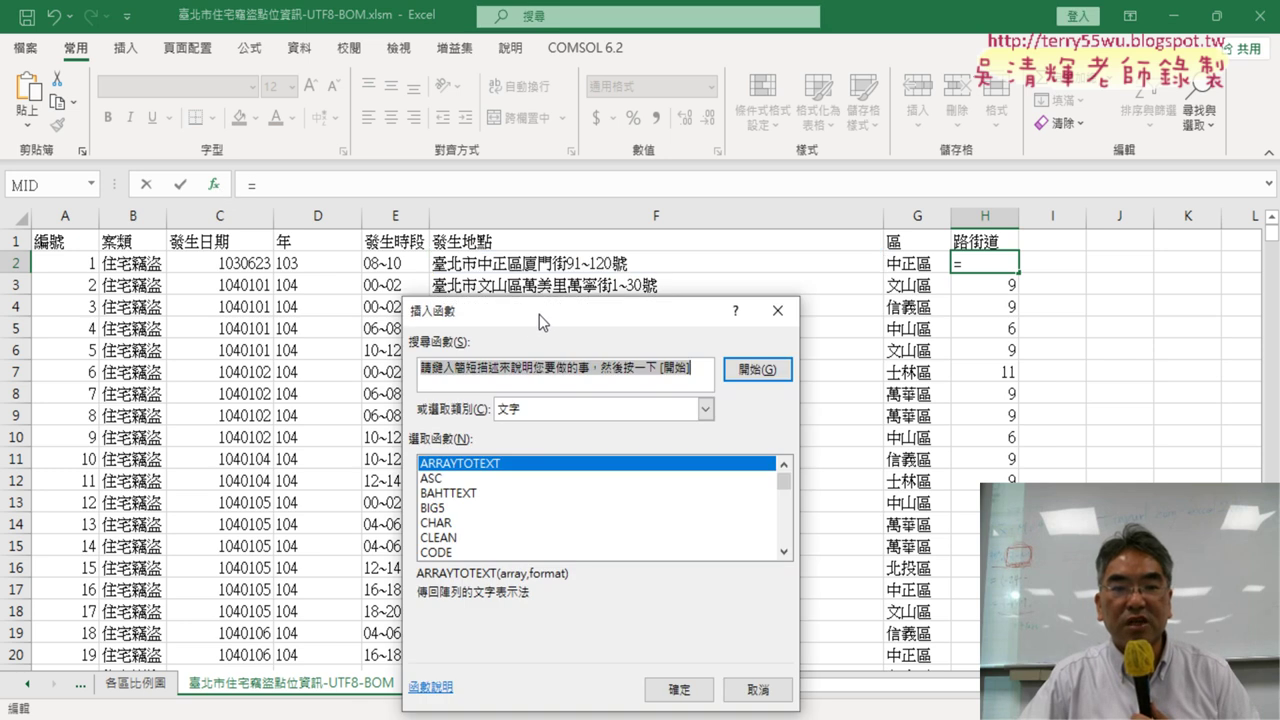
{"action": "left_click_drag", "start_coordinate": [539, 314], "coordinate": [252, 108]}
{"action": "left_click", "coordinate": [496, 346]}
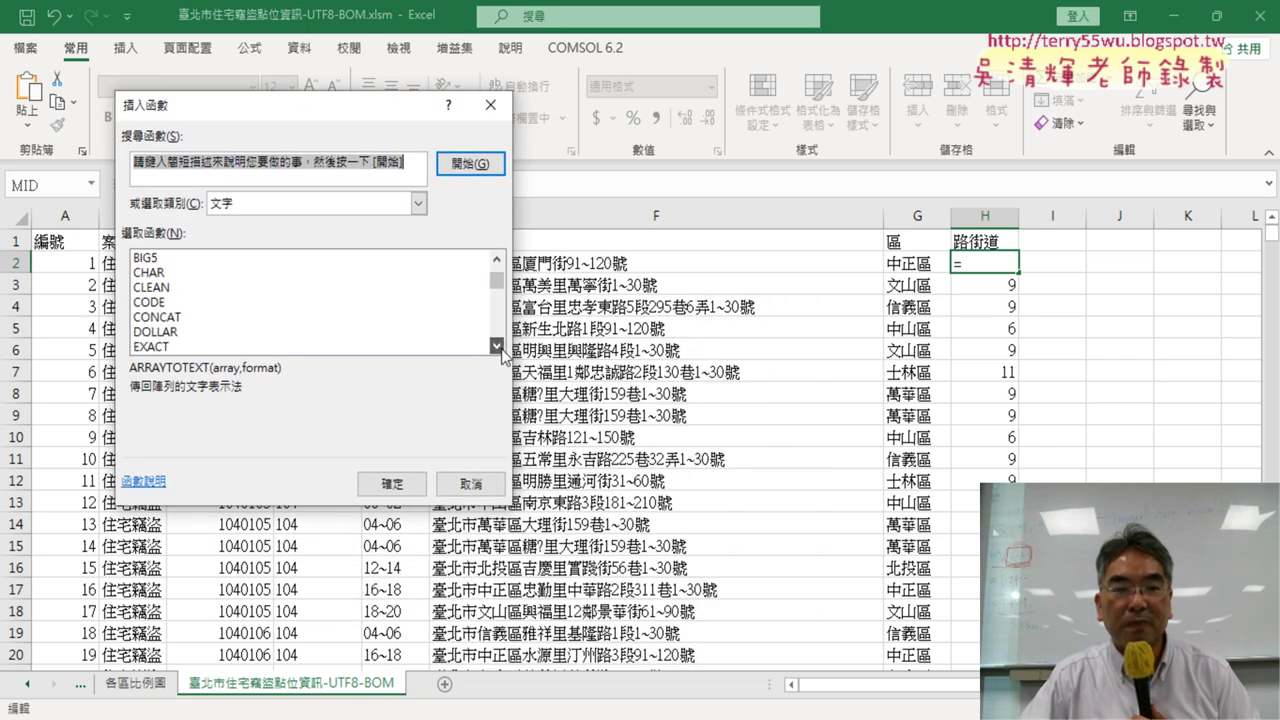
{"action": "left_click", "coordinate": [496, 346]}
{"action": "left_click", "coordinate": [496, 346]}
{"action": "left_click", "coordinate": [496, 346]}
{"action": "left_click", "coordinate": [496, 346]}
{"action": "left_click", "coordinate": [496, 346]}
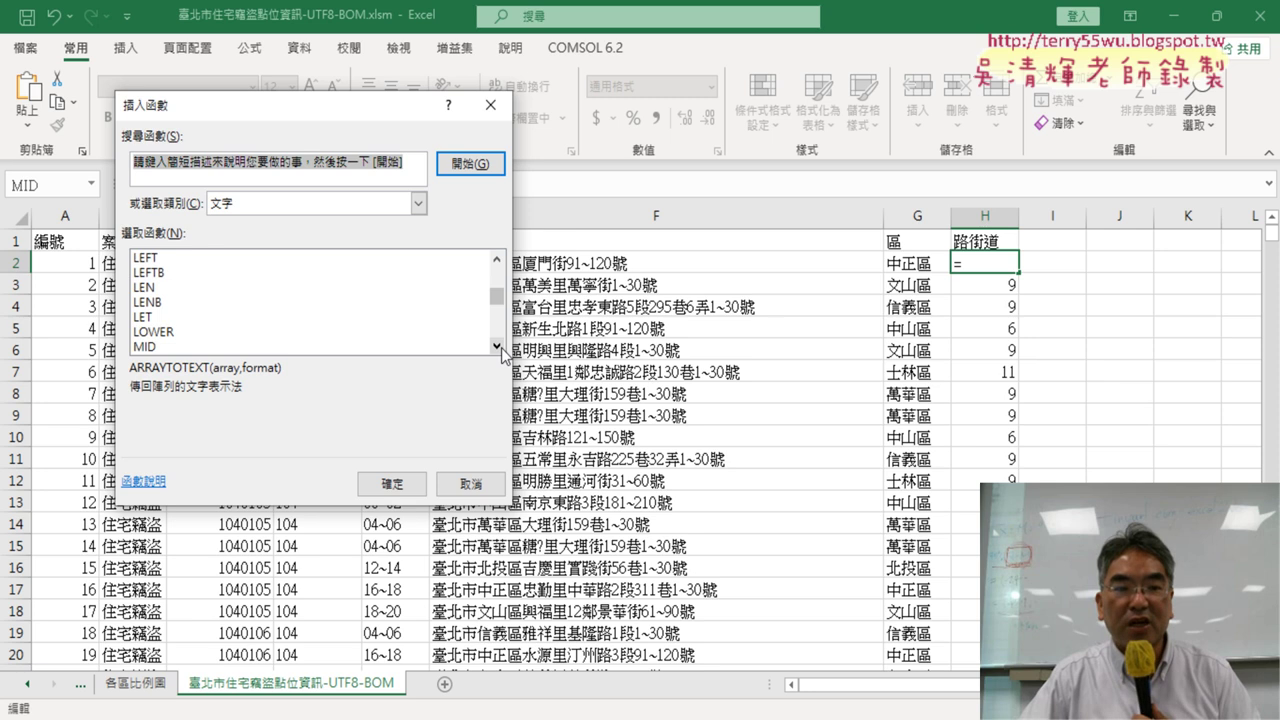
{"action": "left_click", "coordinate": [496, 346]}
{"action": "double_click", "coordinate": [279, 338]}
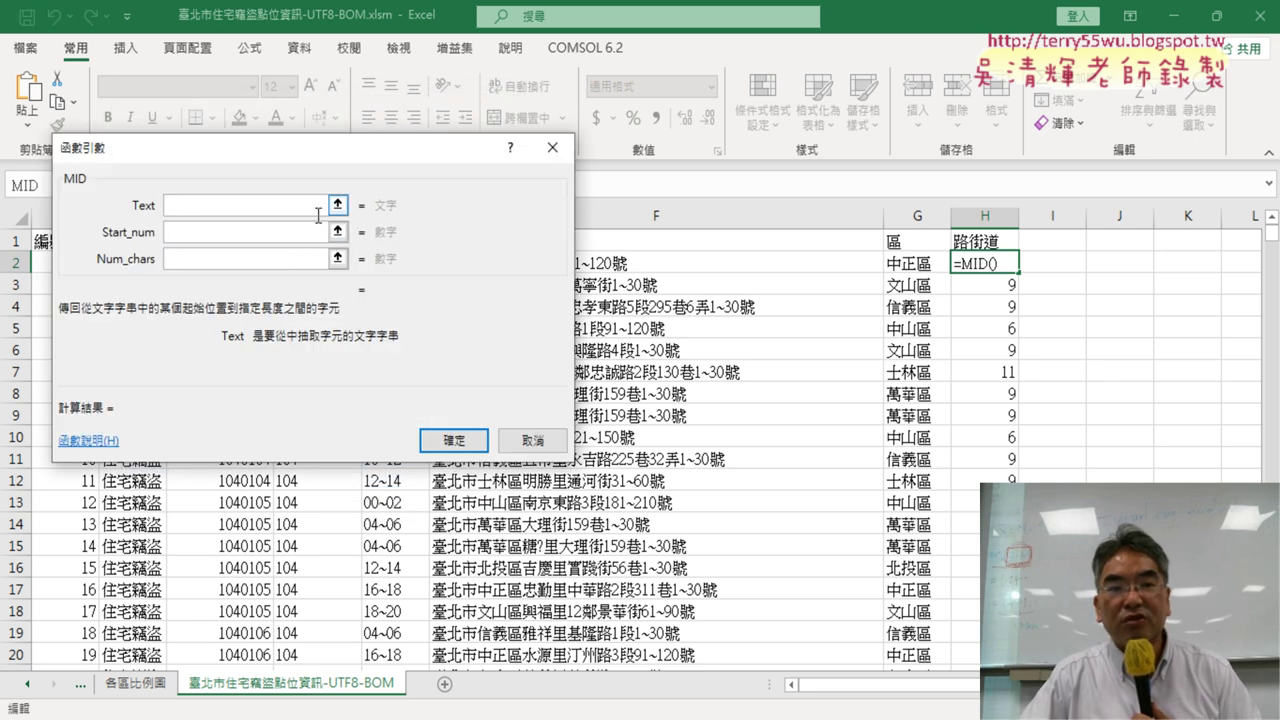
{"action": "left_click_drag", "start_coordinate": [290, 150], "coordinate": [335, 330]}
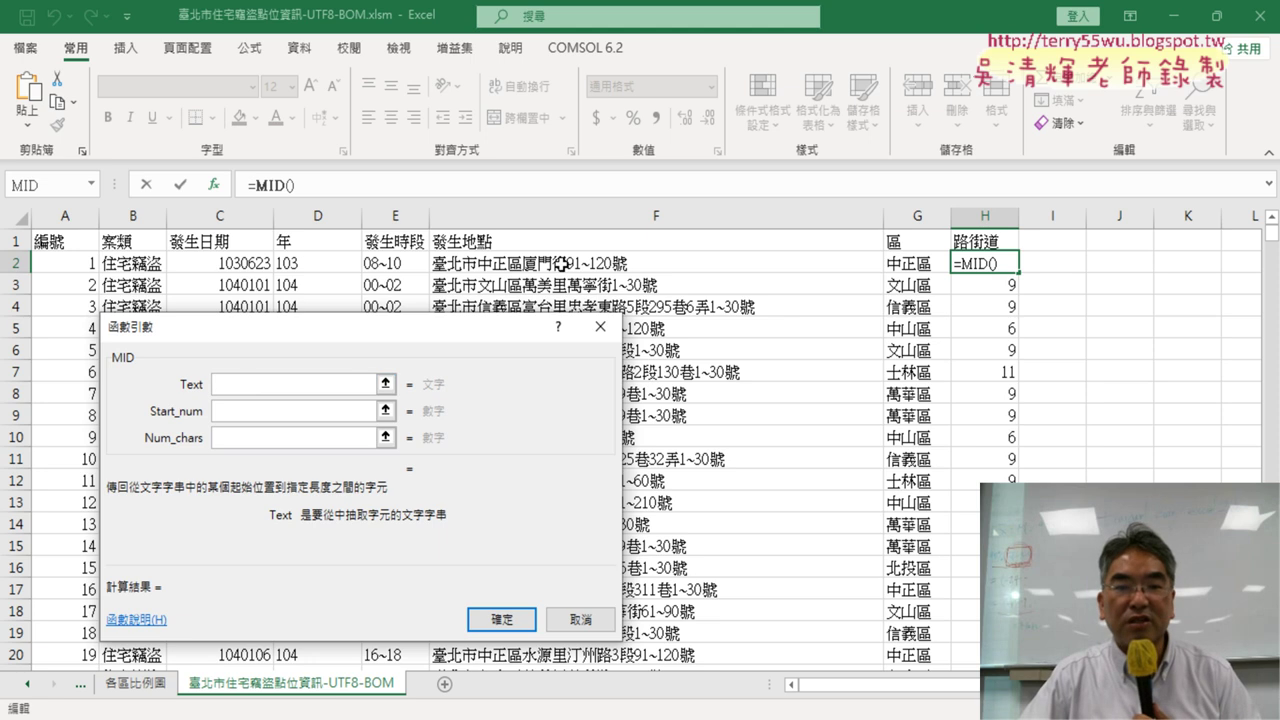
Set MID's Text to F2, Start_num to the pasted formula +1, Num_chars to 3
{"action": "left_click", "coordinate": [560, 263]}
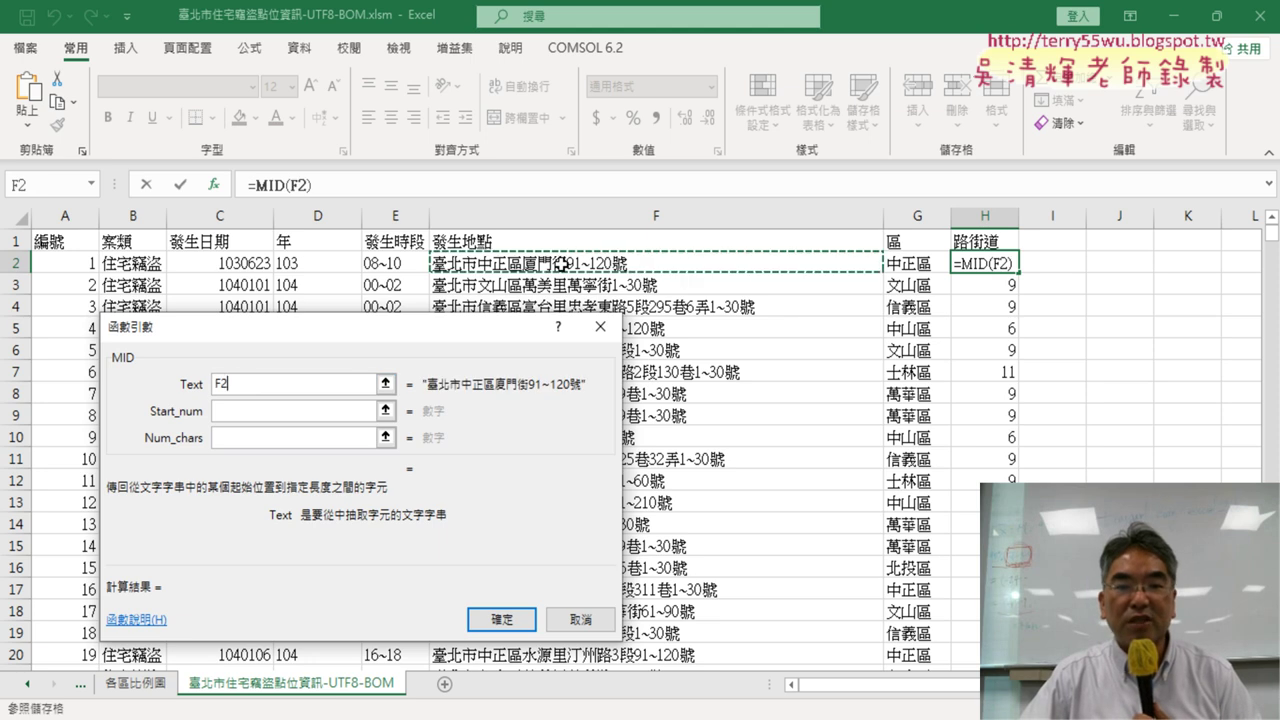
{"action": "left_click", "coordinate": [254, 412]}
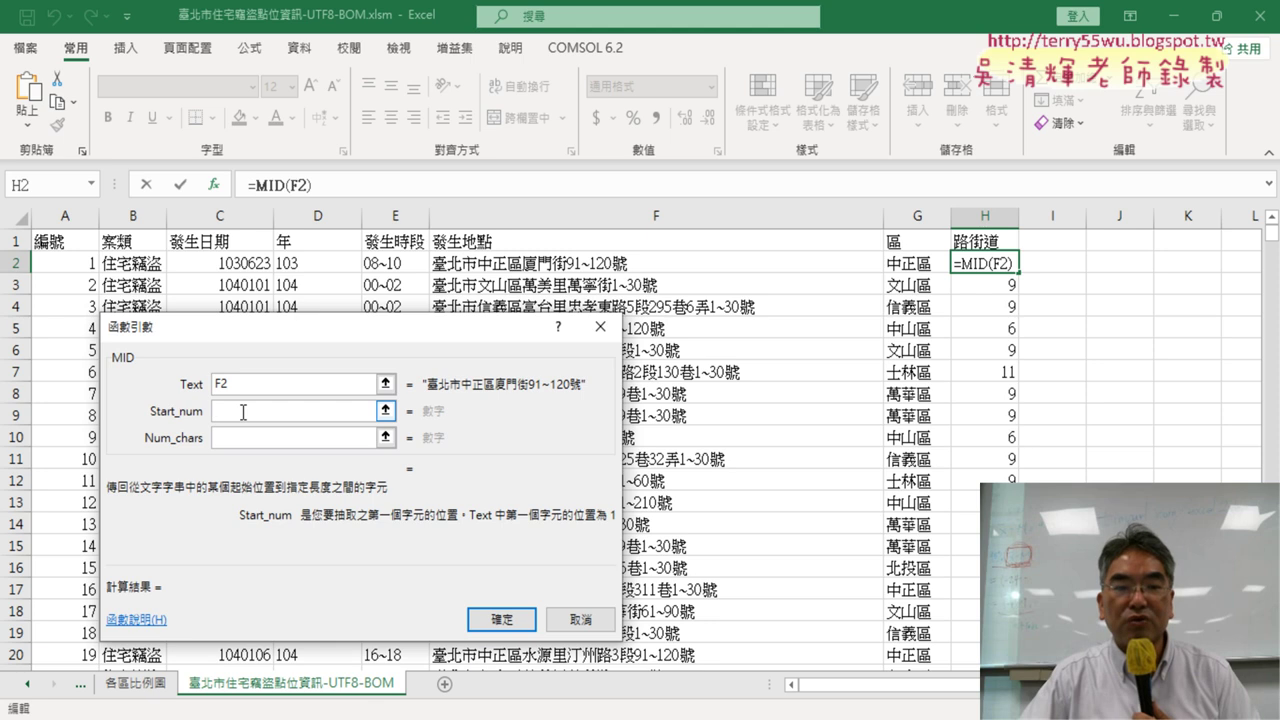
{"action": "right_click", "coordinate": [243, 412]}
{"action": "left_click", "coordinate": [290, 466]}
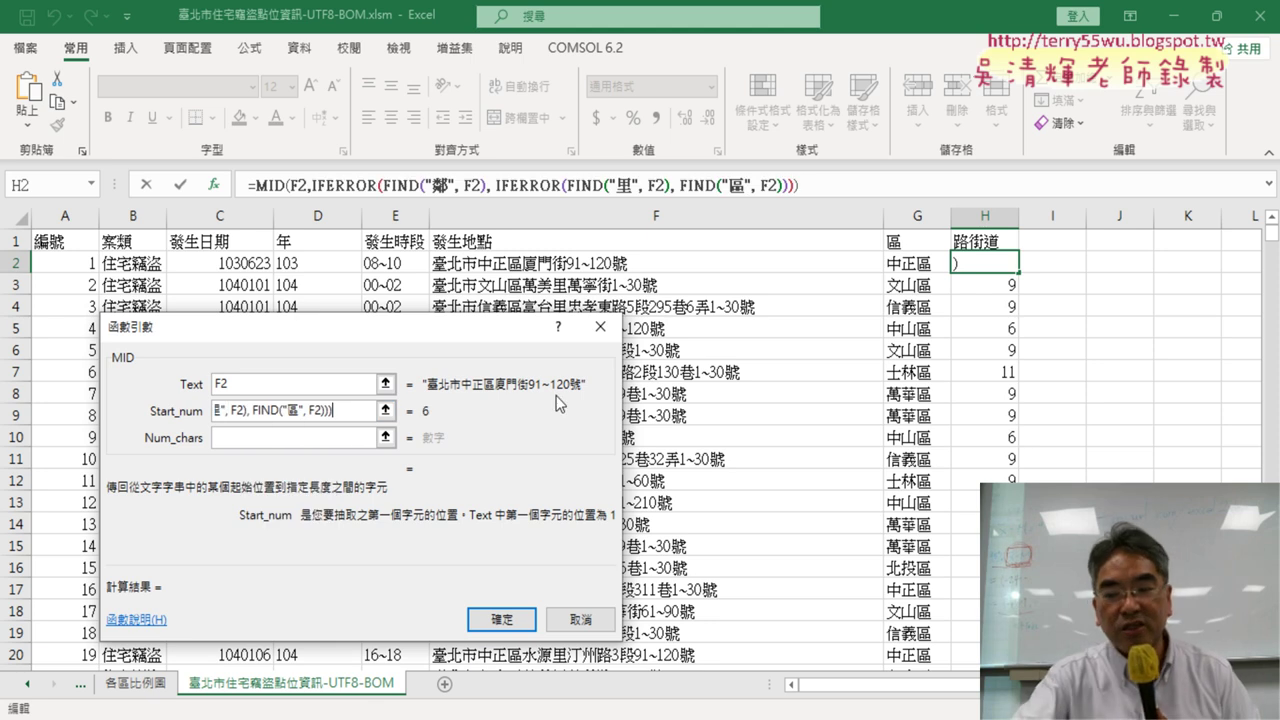
{"action": "type", "text": "+1"}
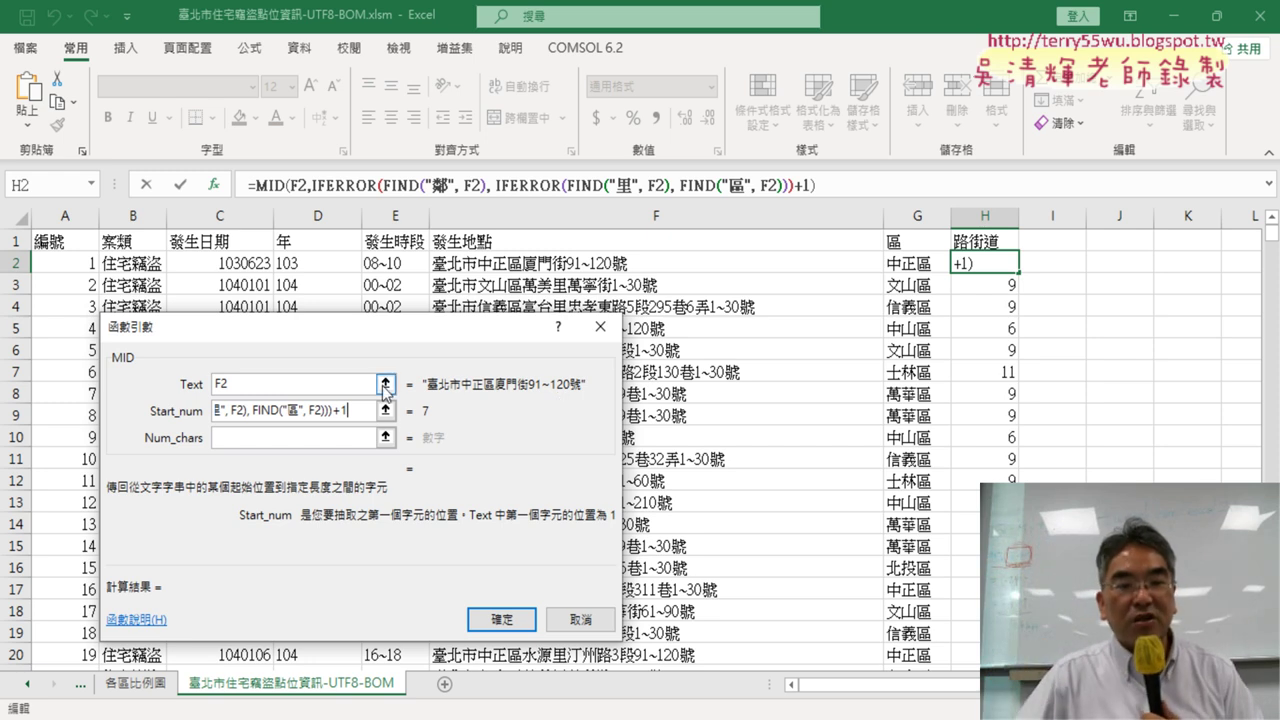
{"action": "left_click", "coordinate": [362, 437]}
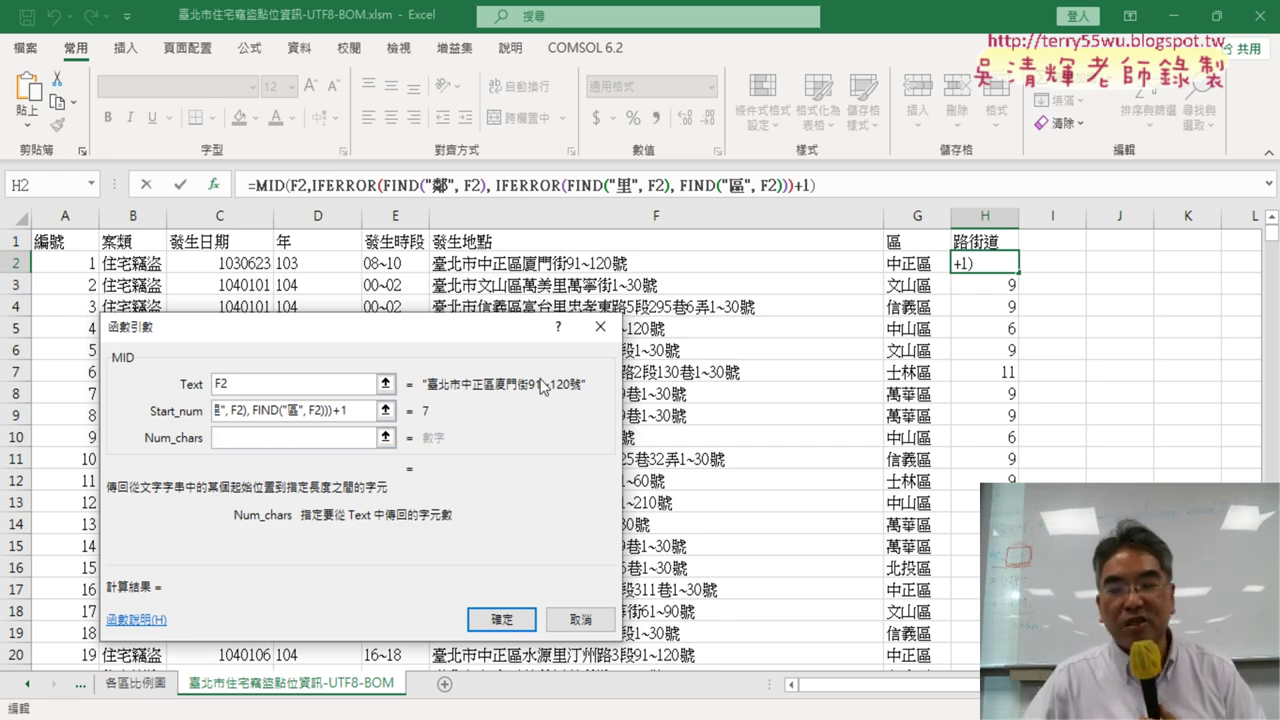
{"action": "type", "text": "3"}
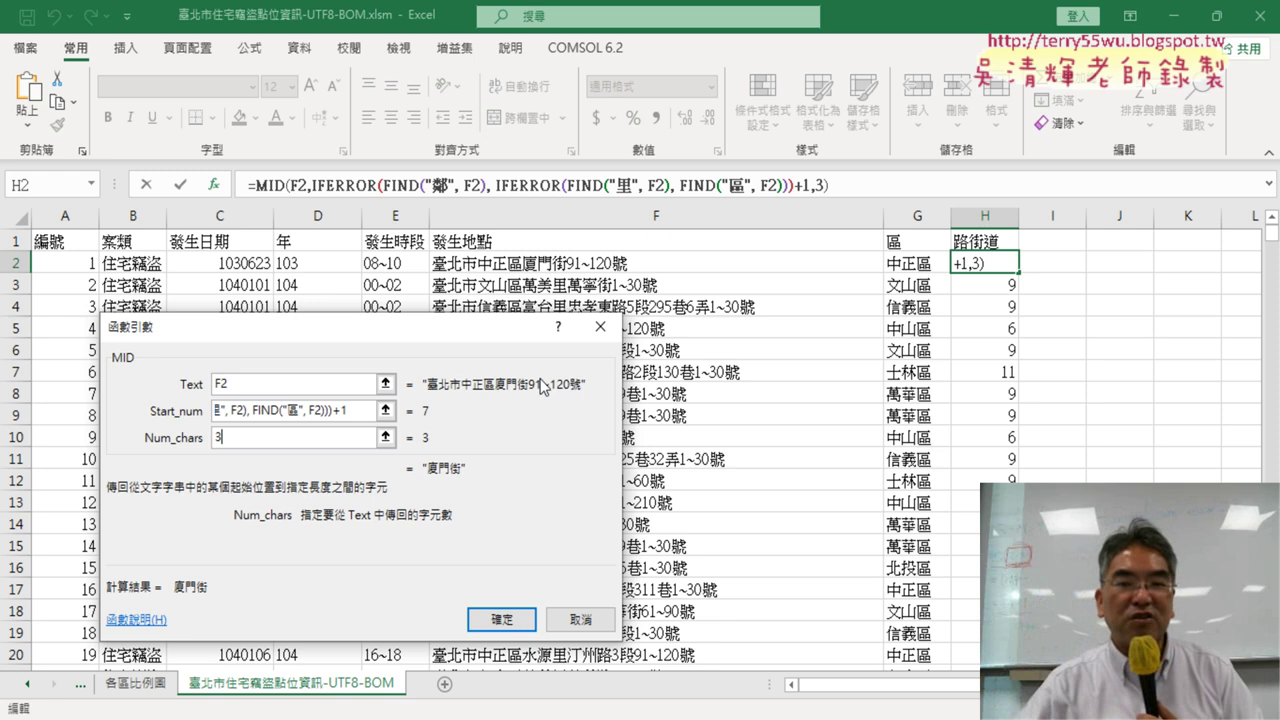
{"action": "left_click", "coordinate": [512, 620]}
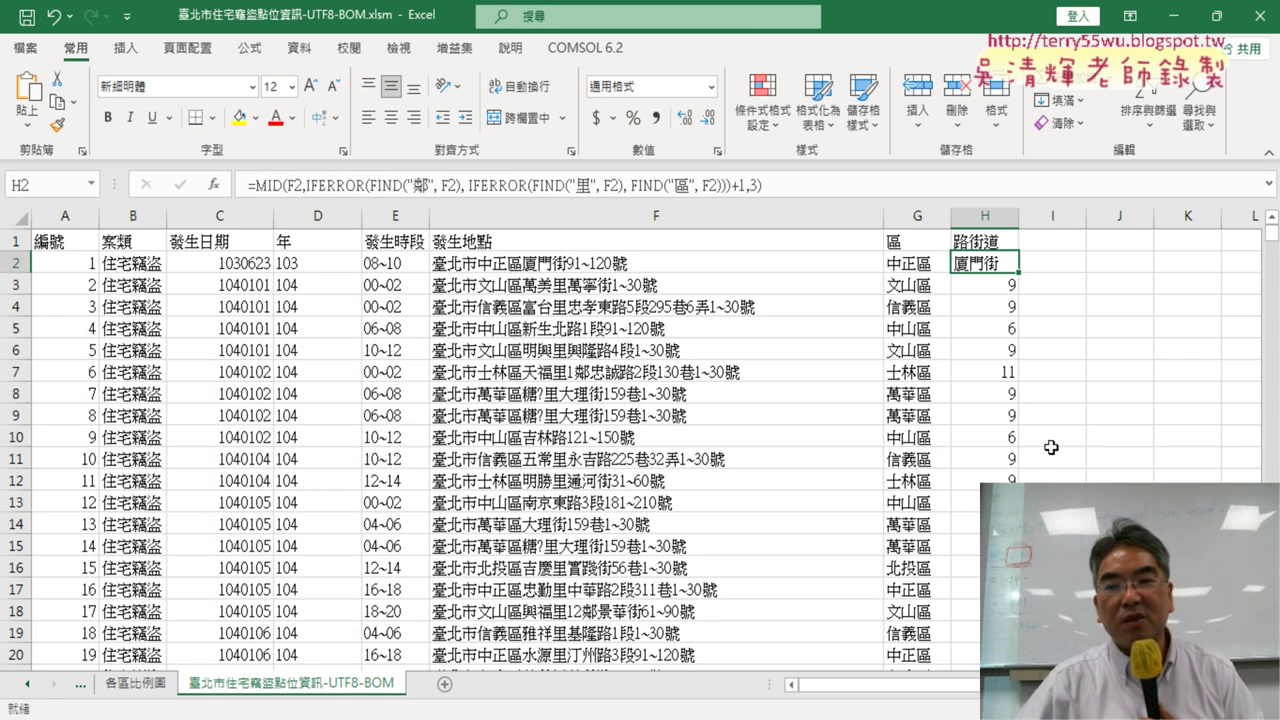
Fill H2's MID formula down column H and scroll through names like 萬寧街 and 忠孝東
{"action": "double_click", "coordinate": [1021, 273]}
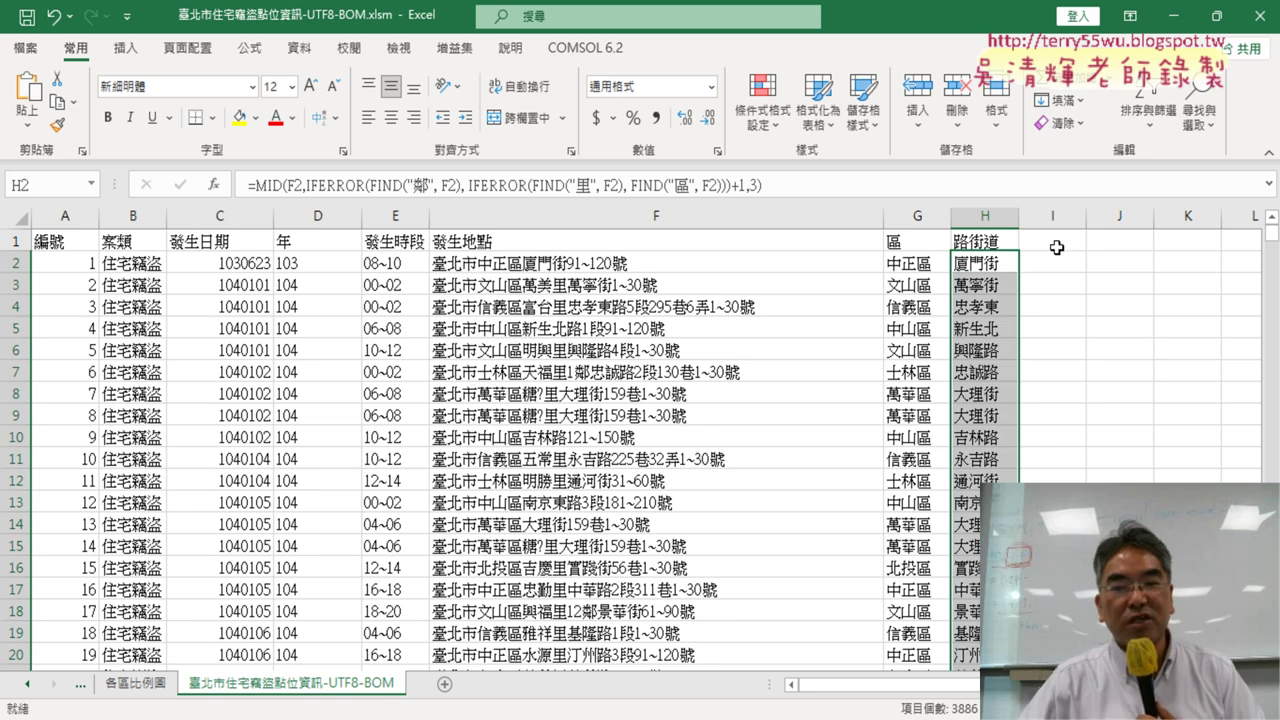
{"action": "scroll", "coordinate": [1110, 370], "scroll_direction": "down", "scroll_amount": 5}
{"action": "scroll", "coordinate": [1110, 370], "scroll_direction": "down", "scroll_amount": 5}
{"action": "scroll", "coordinate": [1085, 362], "scroll_direction": "down", "scroll_amount": 10}
{"action": "scroll", "coordinate": [1087, 363], "scroll_direction": "up", "scroll_amount": 5}
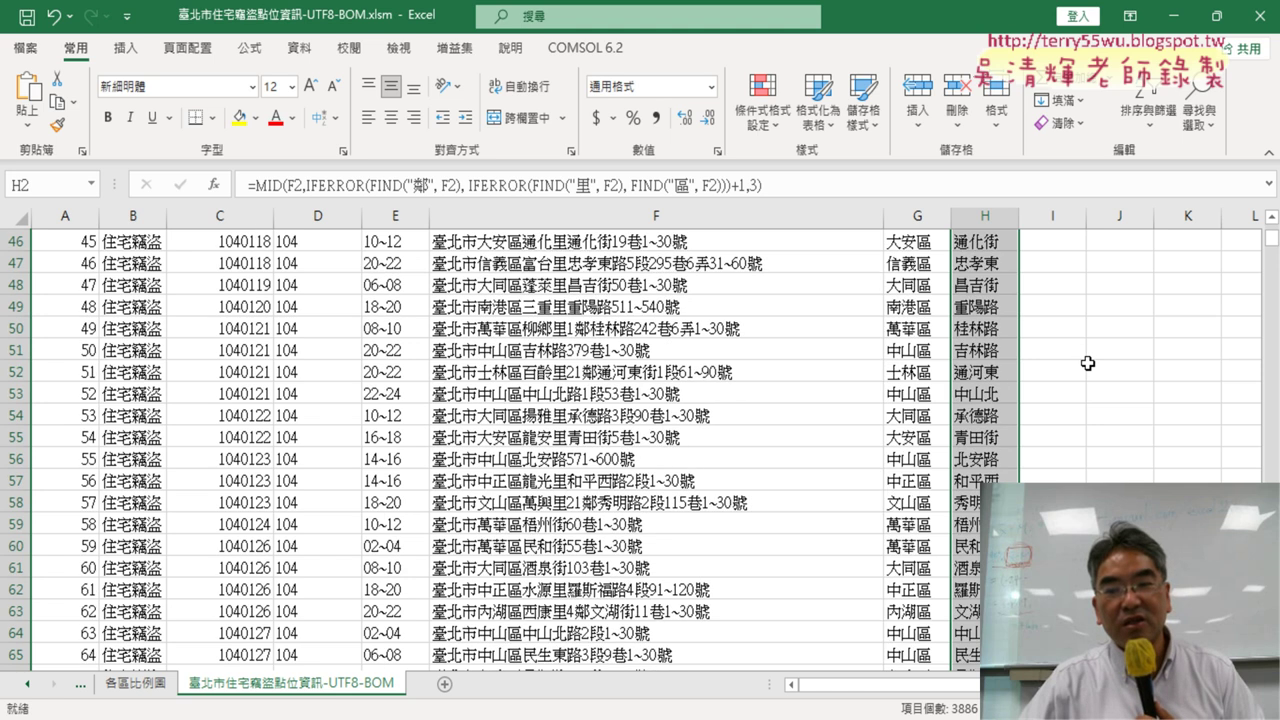
{"action": "scroll", "coordinate": [1087, 364], "scroll_direction": "up", "scroll_amount": 9}
{"action": "scroll", "coordinate": [1088, 366], "scroll_direction": "up", "scroll_amount": 6}
{"action": "left_click", "coordinate": [970, 264]}
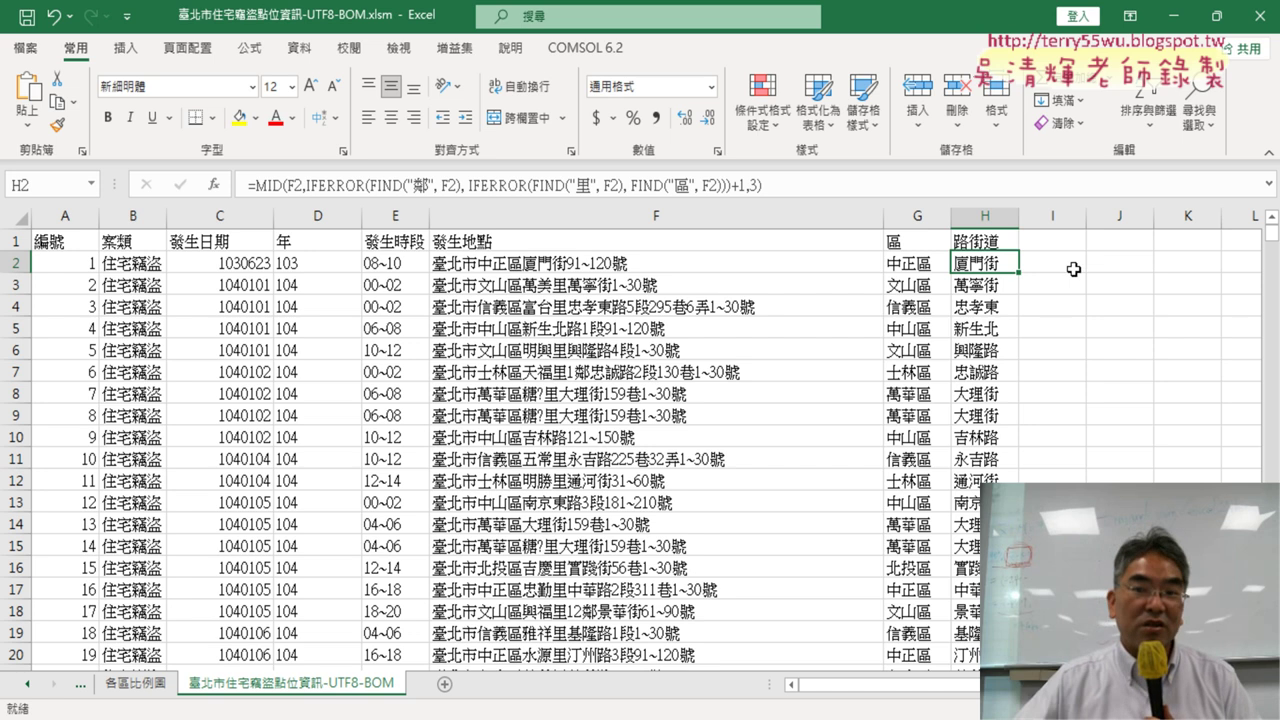
{"action": "left_click", "coordinate": [256, 186]}
Reopen H2's MID arguments and clear the Num_chars value of 3
{"action": "left_click", "coordinate": [225, 190]}
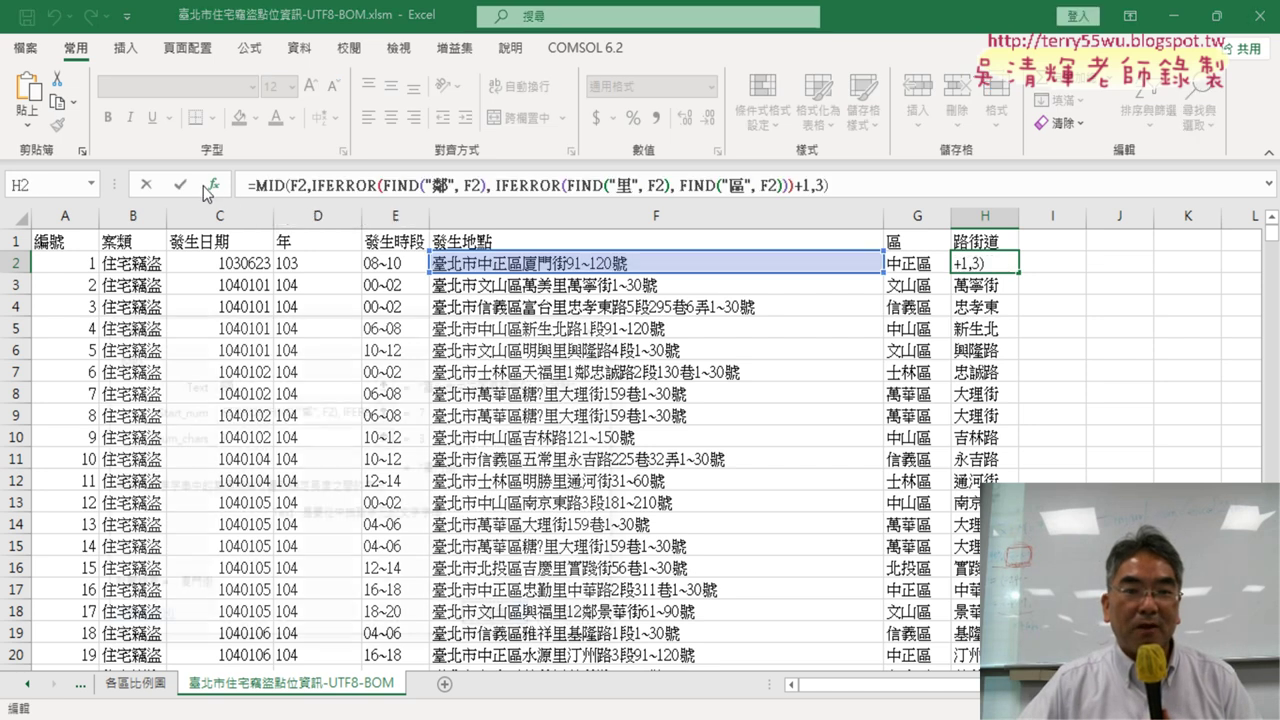
{"action": "left_click", "coordinate": [250, 438]}
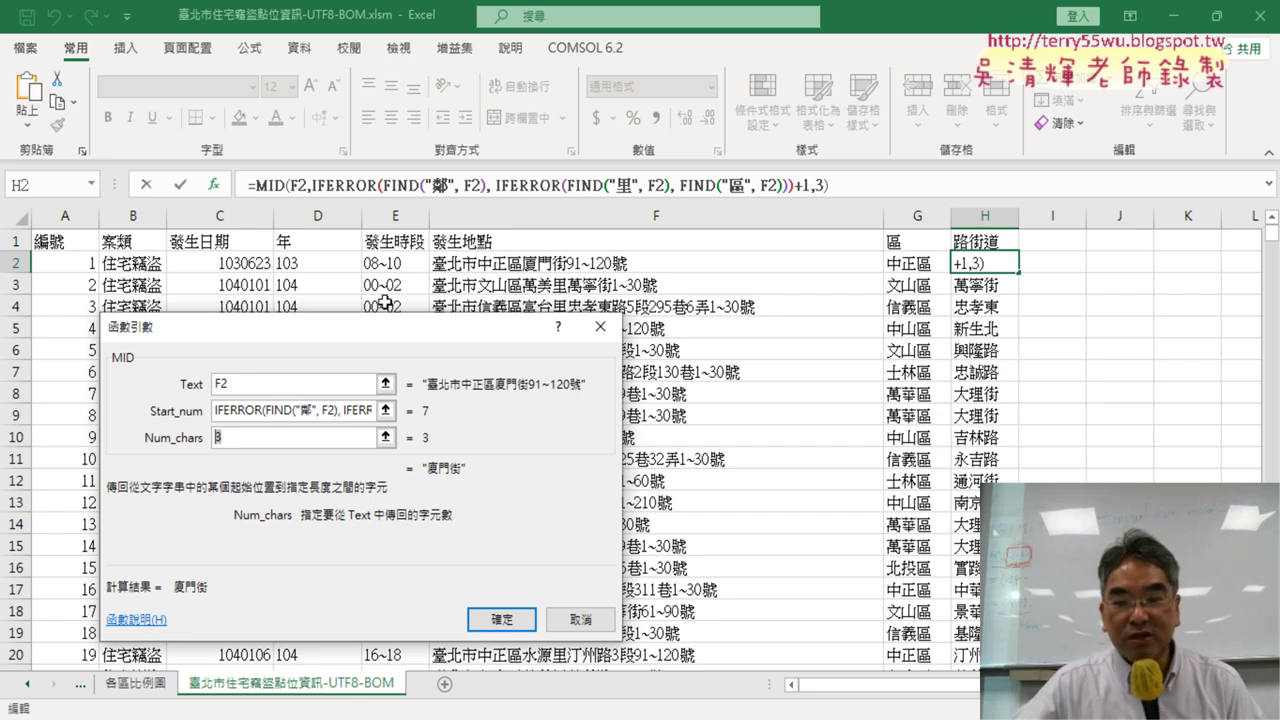
{"action": "key", "text": "BackSpace"}
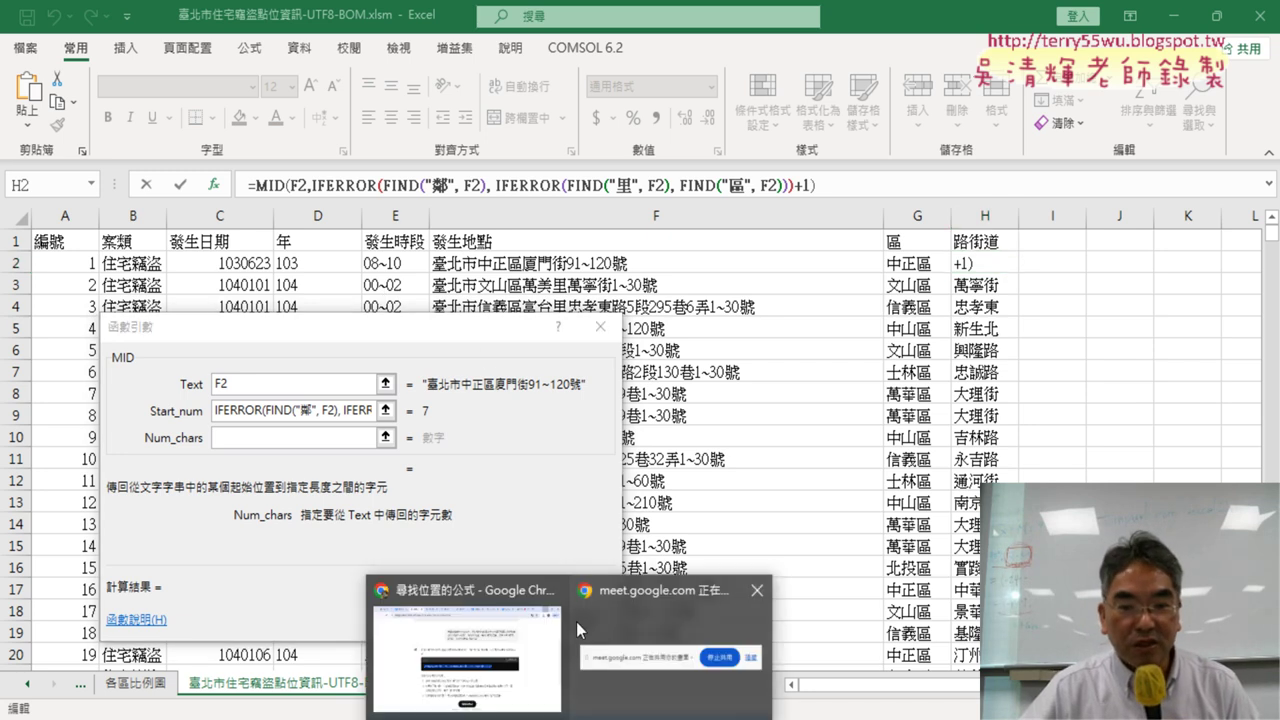
{"action": "left_click", "coordinate": [634, 630]}
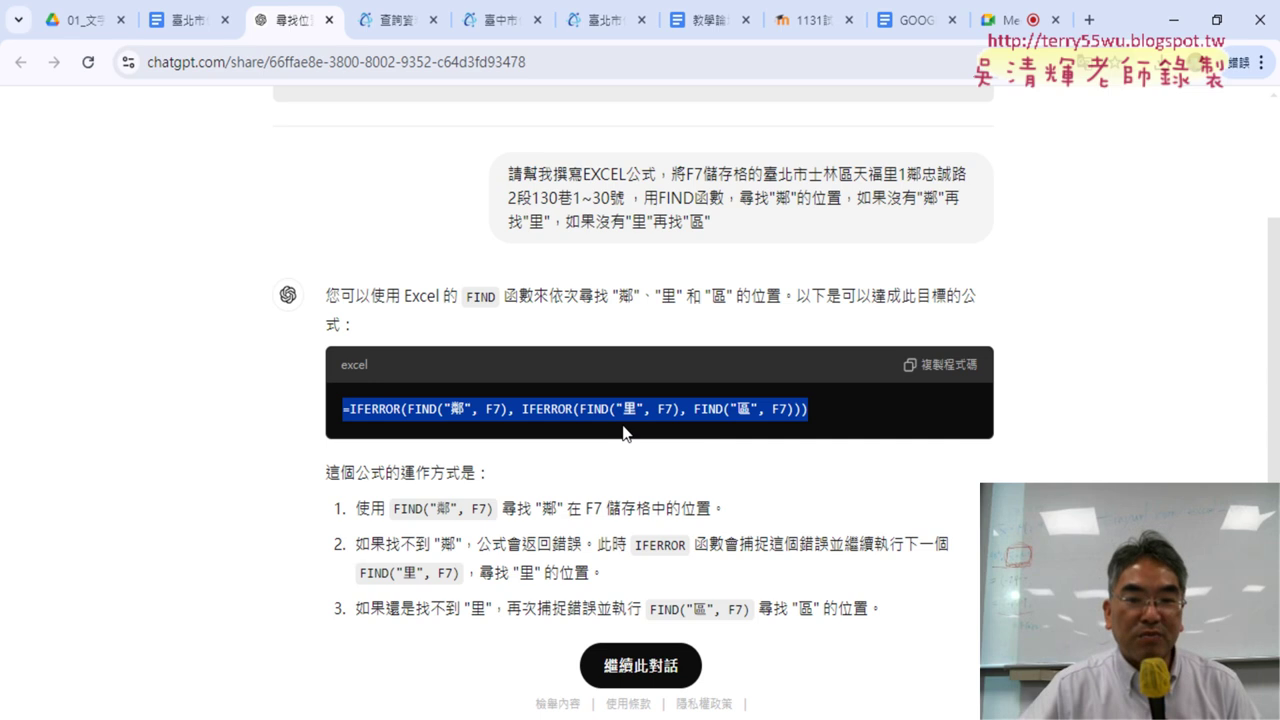
Select and copy the IFERROR(FIND…) formula from ChatGPT's code block
{"action": "left_click", "coordinate": [362, 409]}
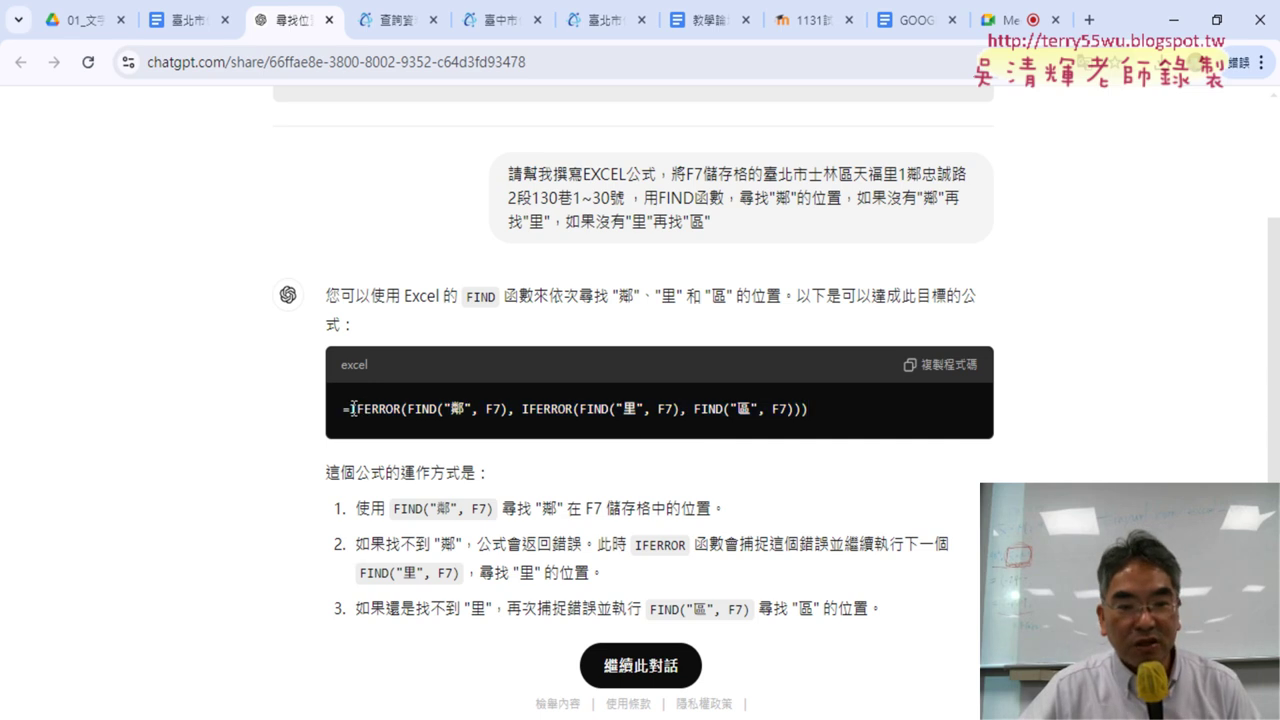
{"action": "left_click_drag", "start_coordinate": [353, 409], "coordinate": [828, 409]}
{"action": "right_click", "coordinate": [764, 410]}
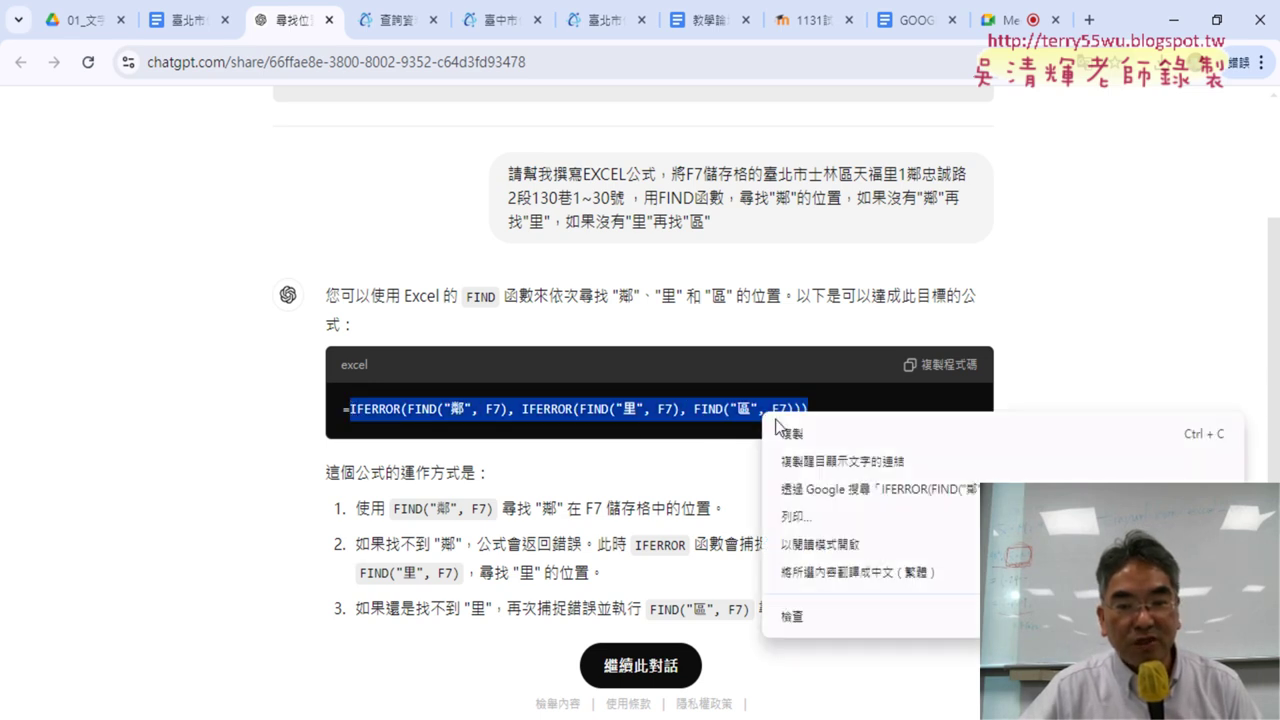
{"action": "left_click", "coordinate": [800, 432]}
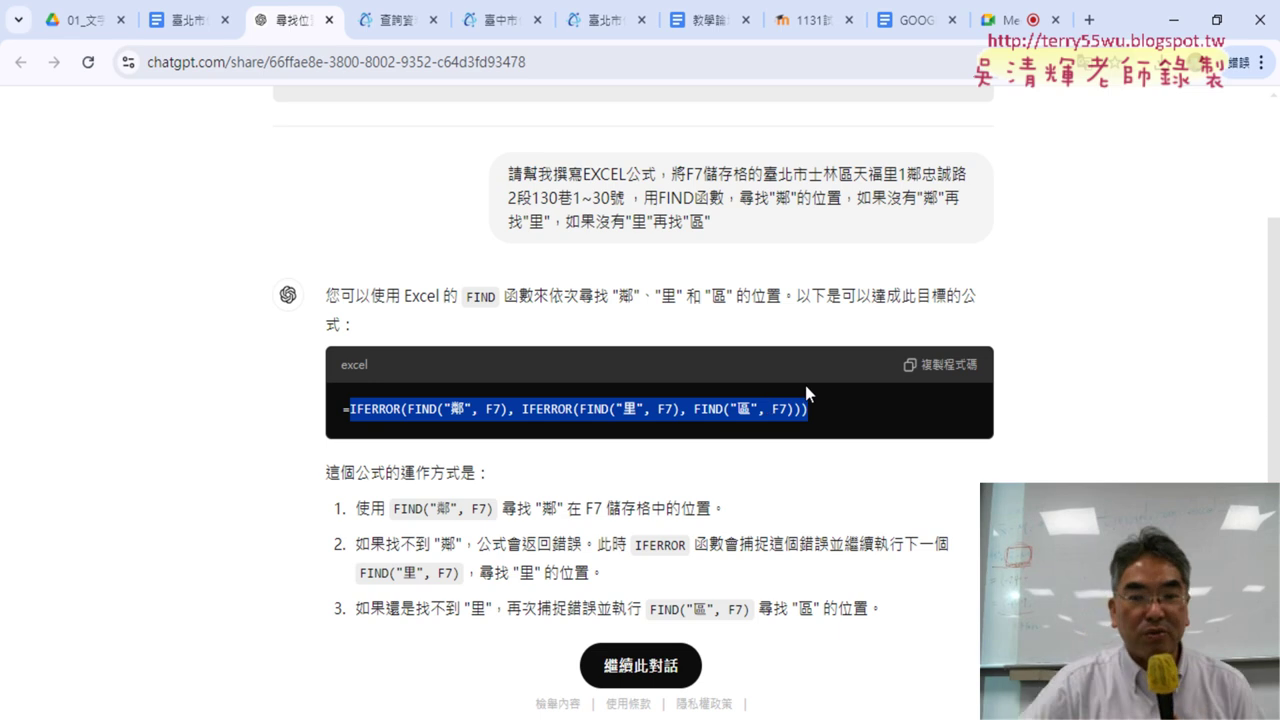
{"action": "right_click", "coordinate": [694, 410]}
{"action": "left_click", "coordinate": [738, 432]}
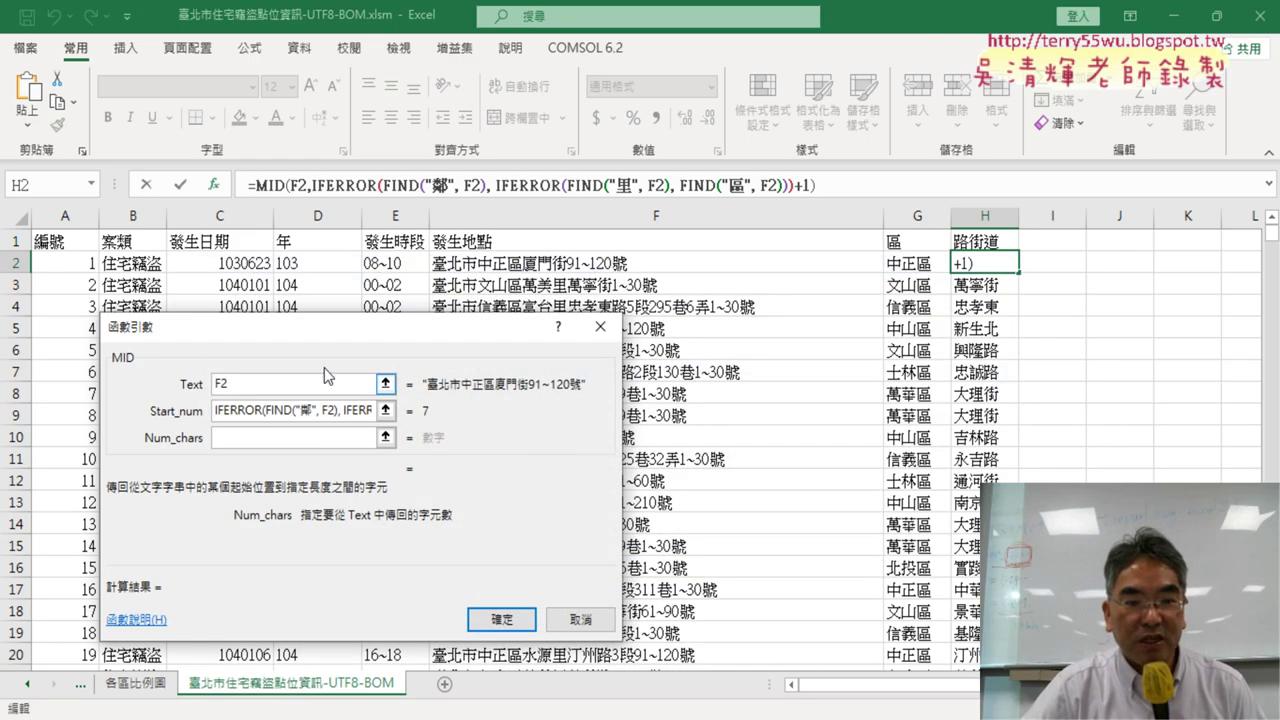
Paste the formula as Num_chars and change its search characters 鄰 and 里 to 路 and 街
{"action": "key", "text": "ctrl+v"}
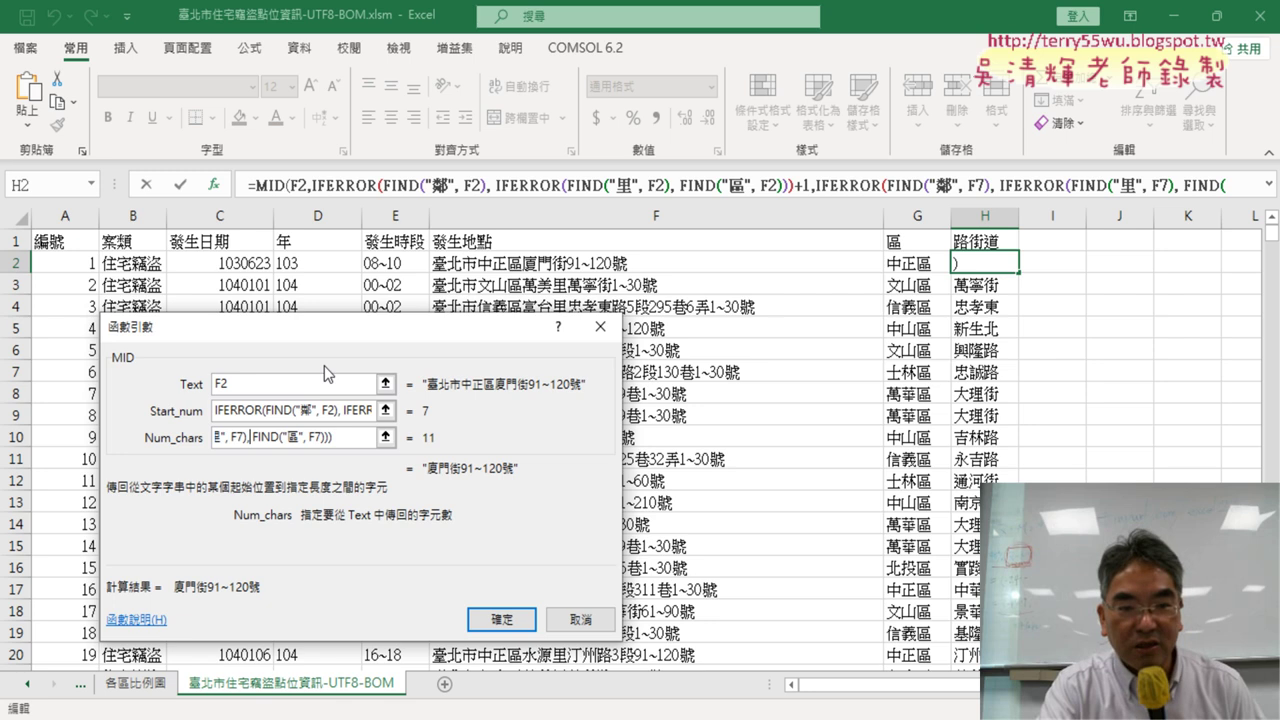
{"action": "key", "text": "Home"}
{"action": "key", "text": "Right"}
{"action": "key", "text": "Right"}
{"action": "key", "text": "Right"}
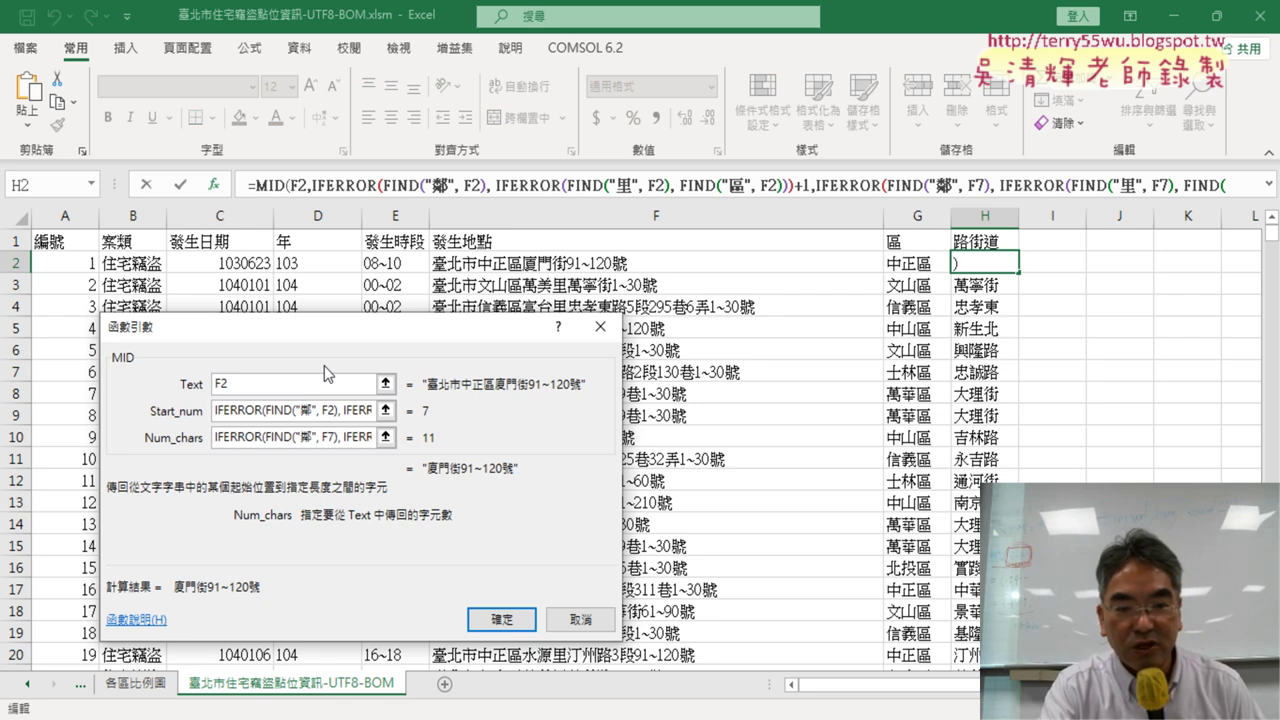
{"action": "key", "text": "BackSpace"}
{"action": "type", "text": "ㄌ"}
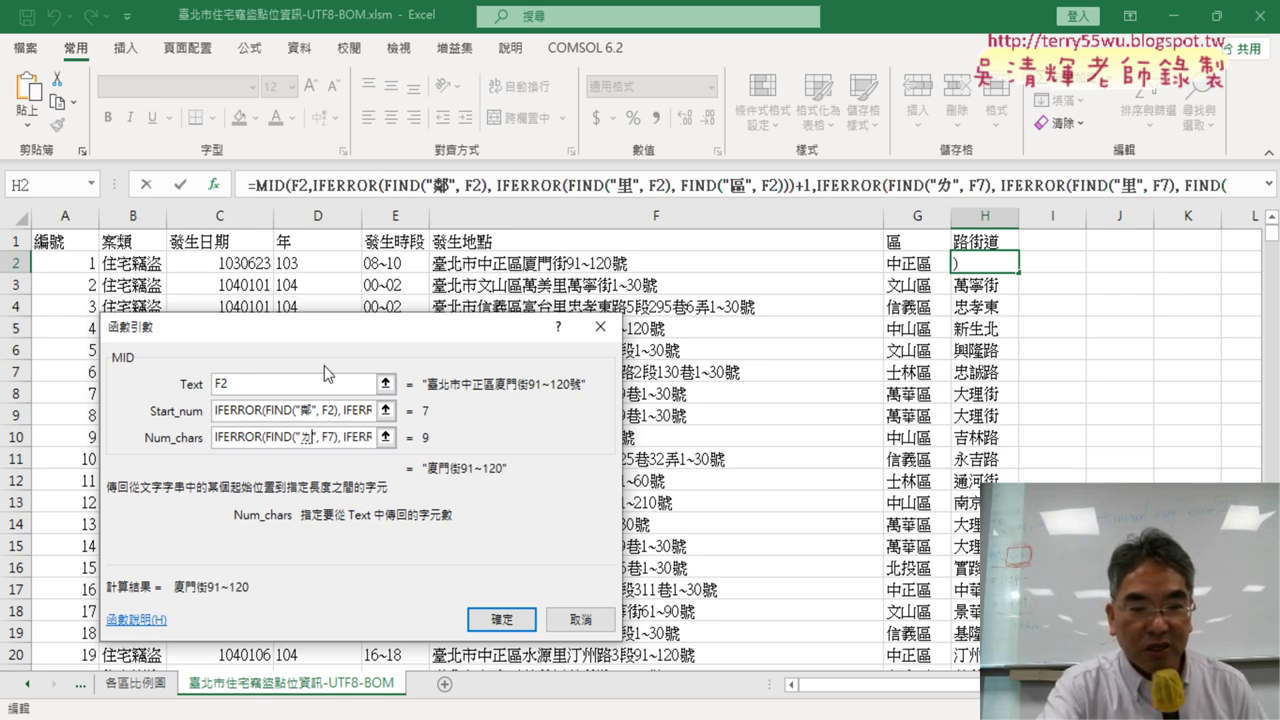
{"action": "type", "text": "路"}
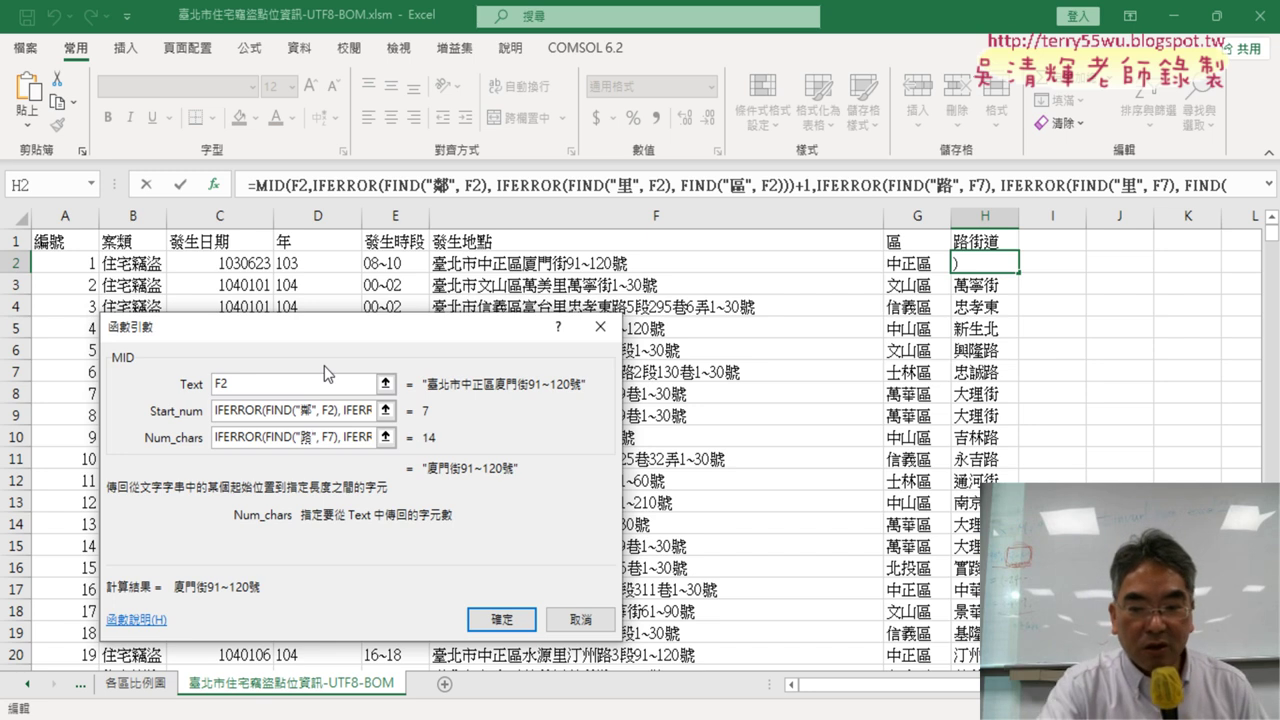
{"action": "key", "text": "Right"}
{"action": "key", "text": "Right"}
{"action": "key", "text": "Right"}
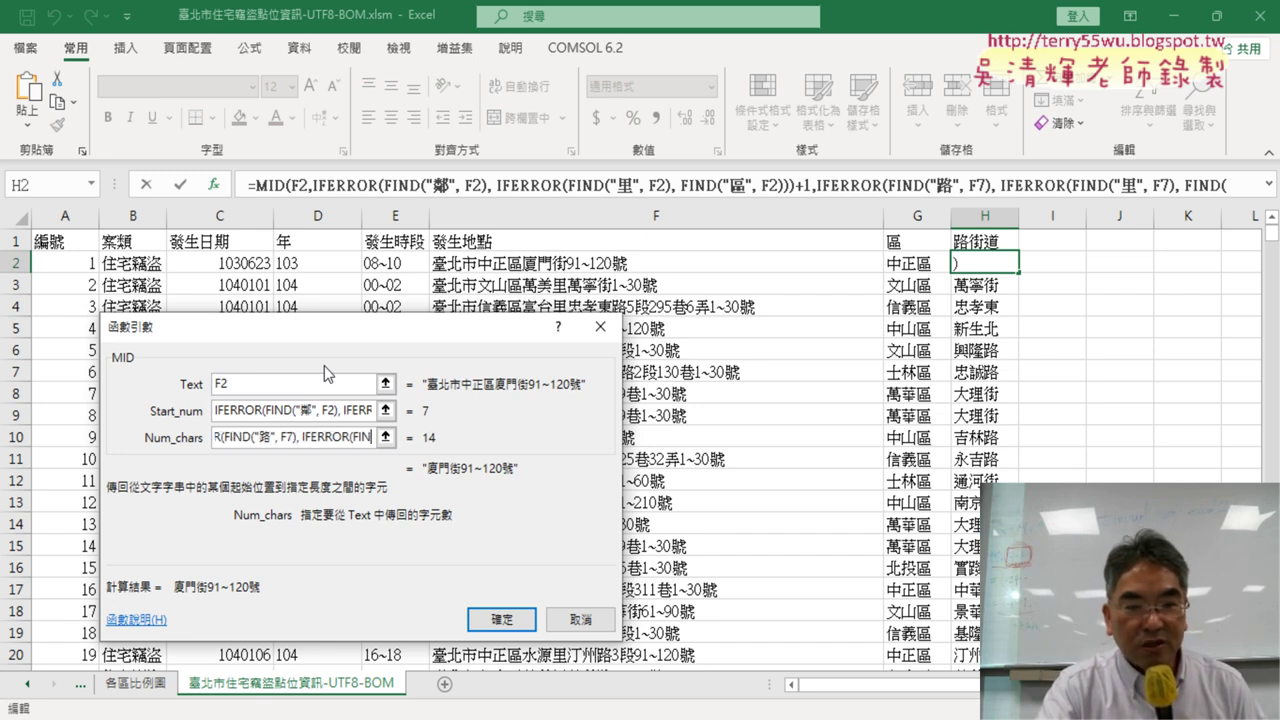
{"action": "key", "text": "Right"}
{"action": "key", "text": "Right"}
{"action": "key", "text": "Right"}
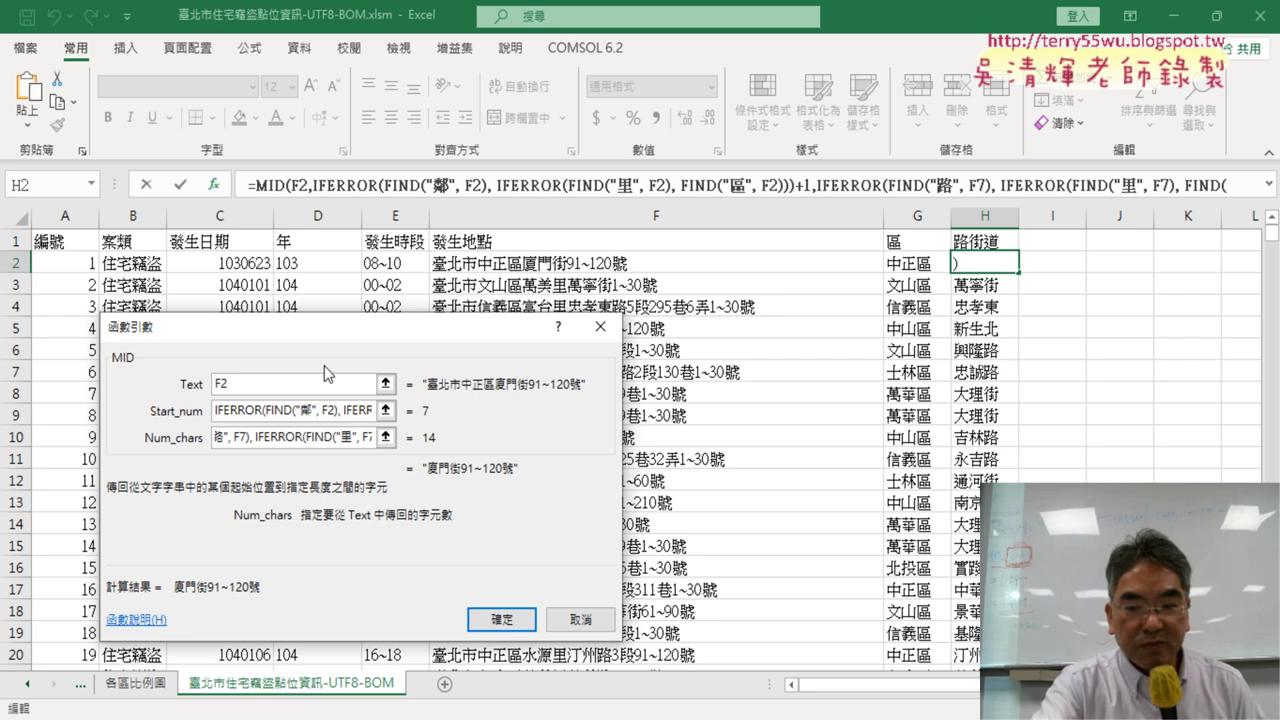
{"action": "key", "text": "BackSpace"}
{"action": "type", "text": "ㄐㄧㄝ"}
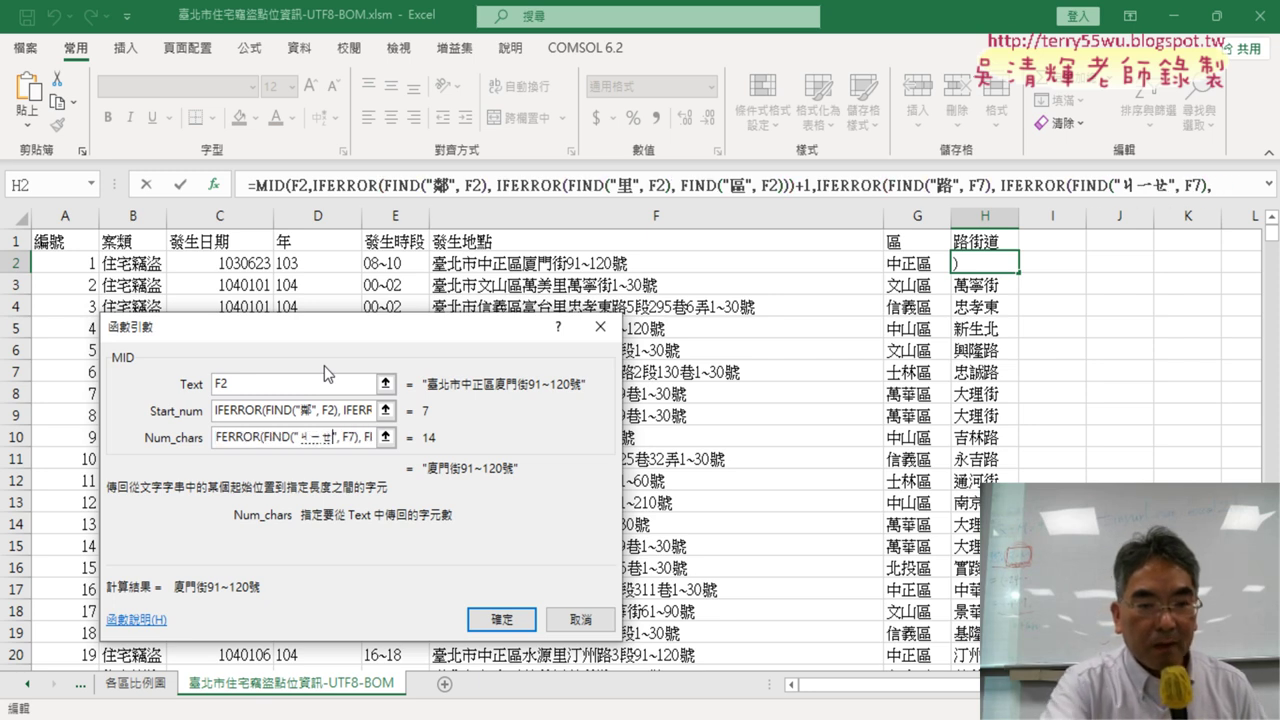
{"action": "key", "text": "space"}
{"action": "key", "text": "Down"}
{"action": "key", "text": "Down"}
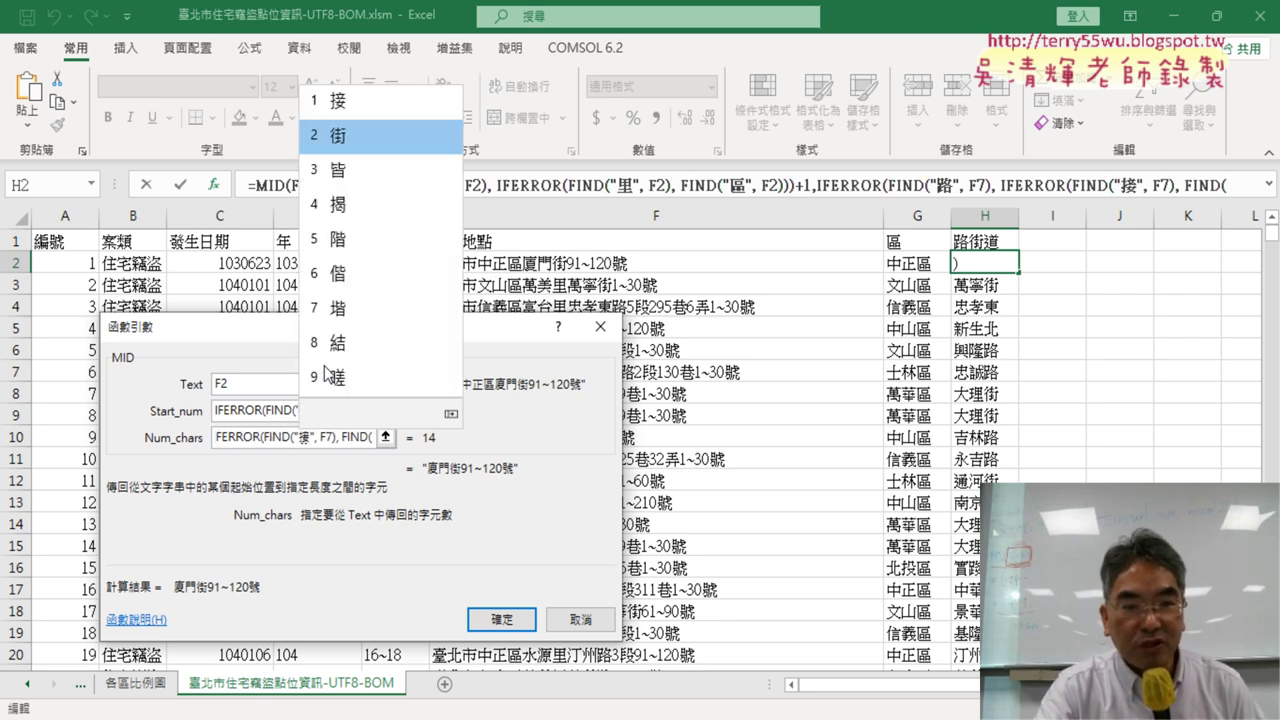
{"action": "key", "text": "Return"}
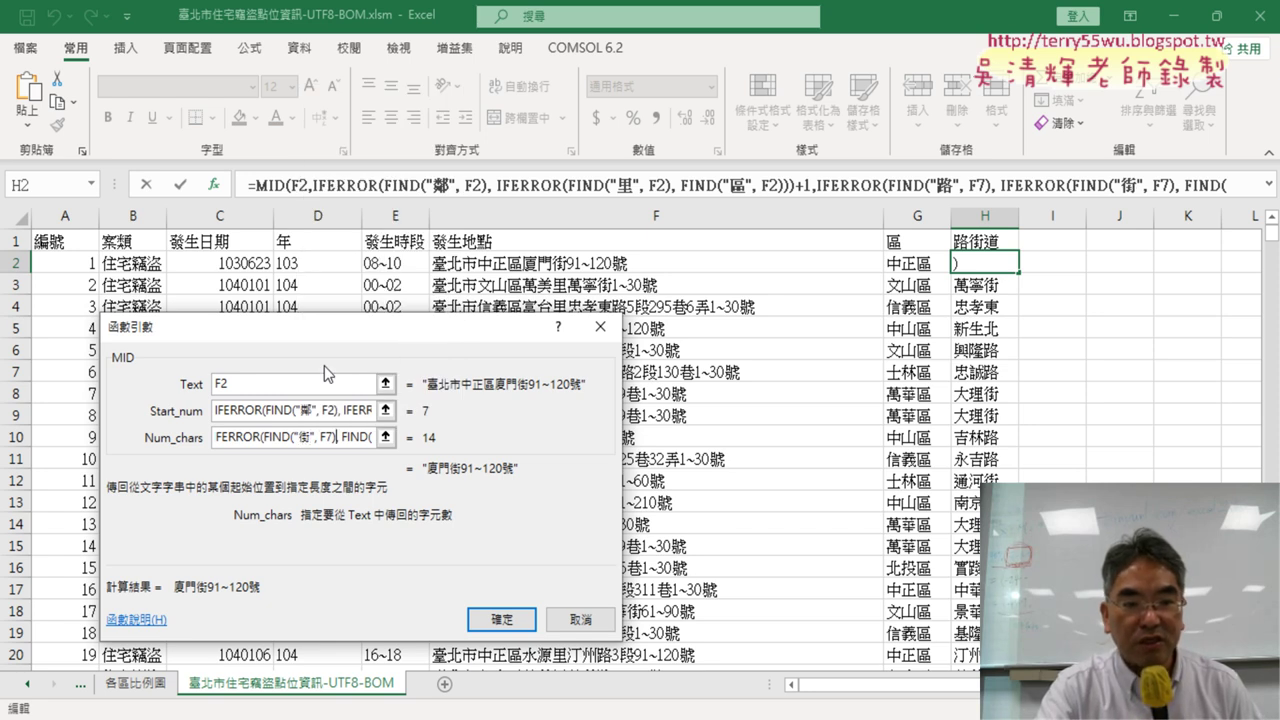
Replace 區 with 道, close the parentheses, drop the trailing minus, and confirm H2's formula
{"action": "key", "text": "Right"}
{"action": "key", "text": "Right"}
{"action": "key", "text": "Right"}
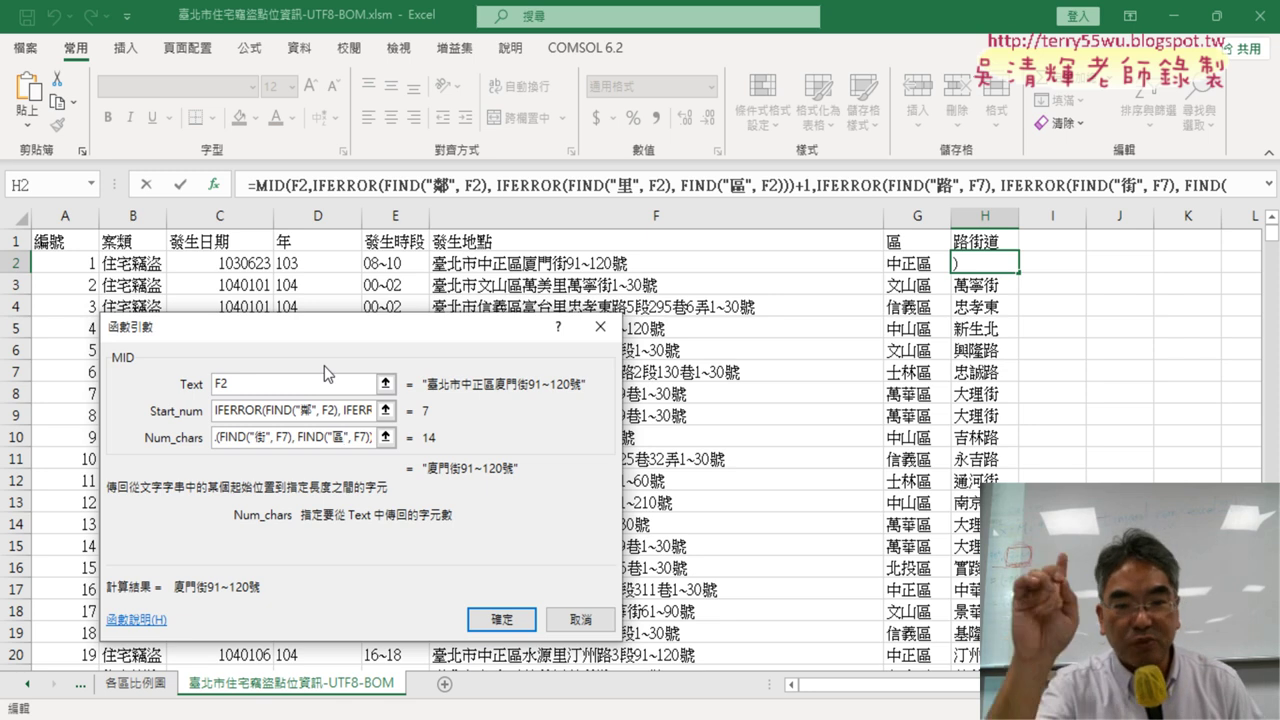
{"action": "key", "text": "BackSpace"}
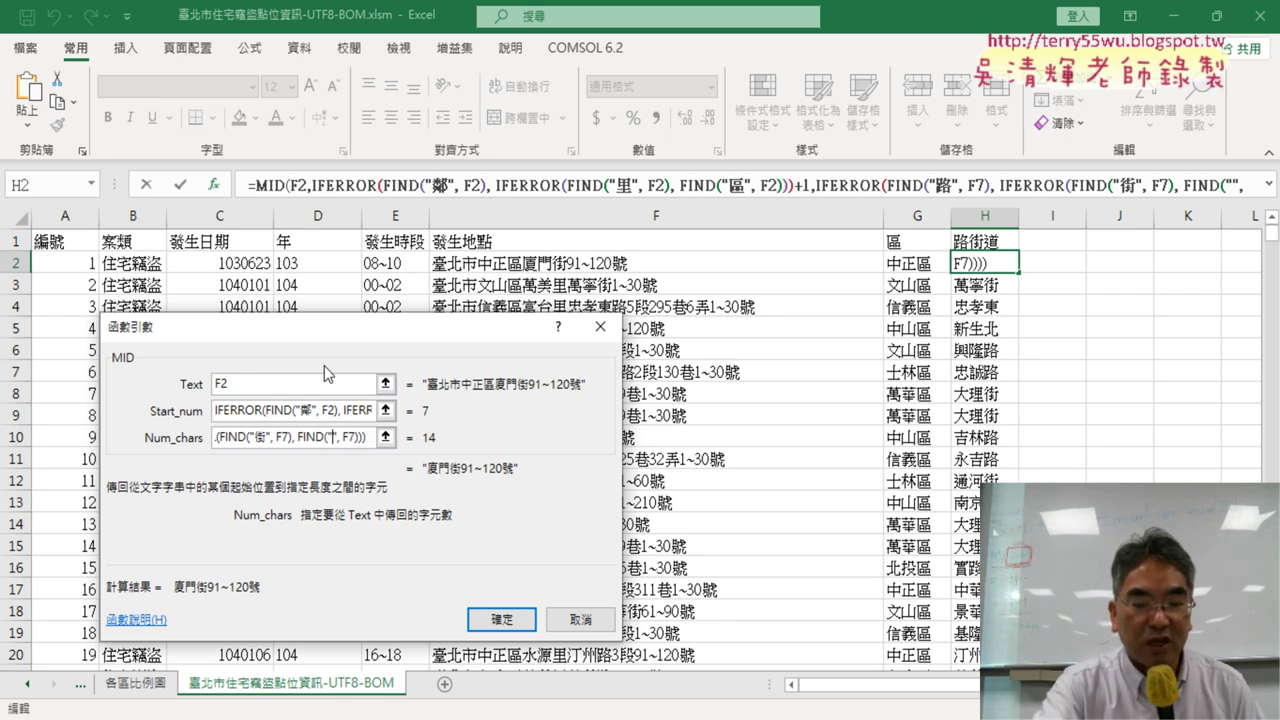
{"action": "type", "text": "2l4"}
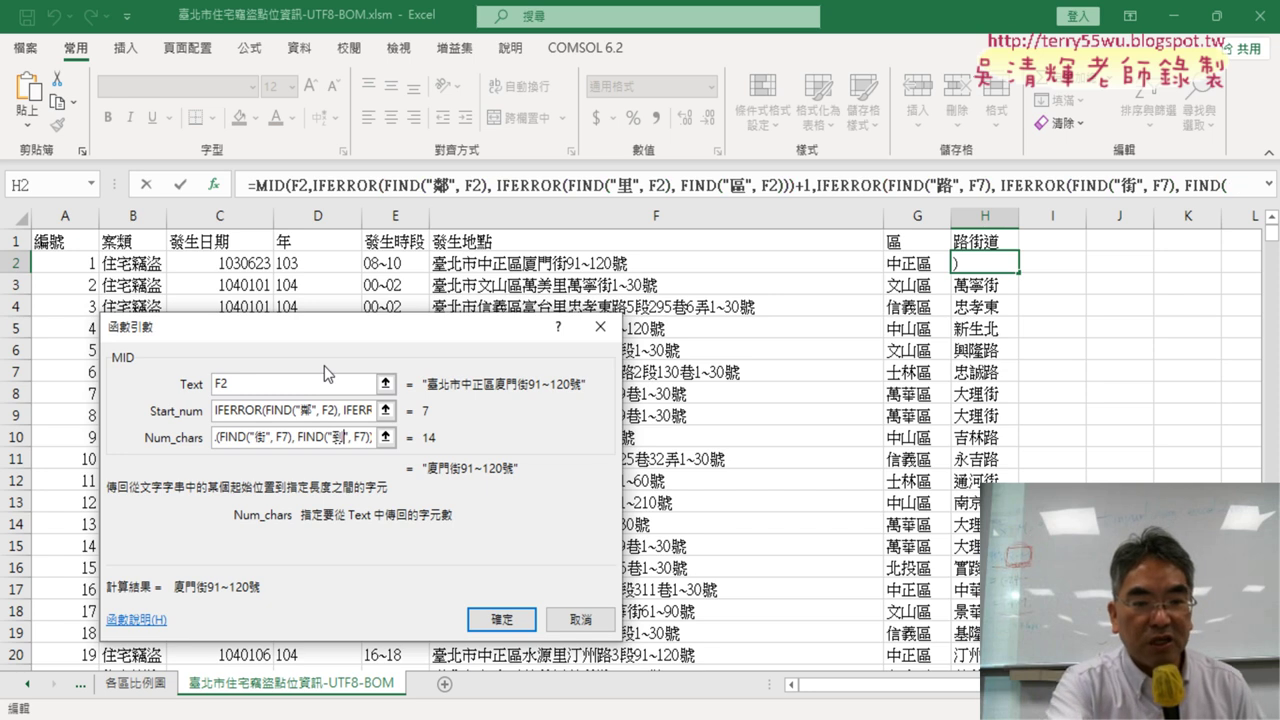
{"action": "key", "text": "Down"}
{"action": "key", "text": "Down"}
{"action": "key", "text": "Return"}
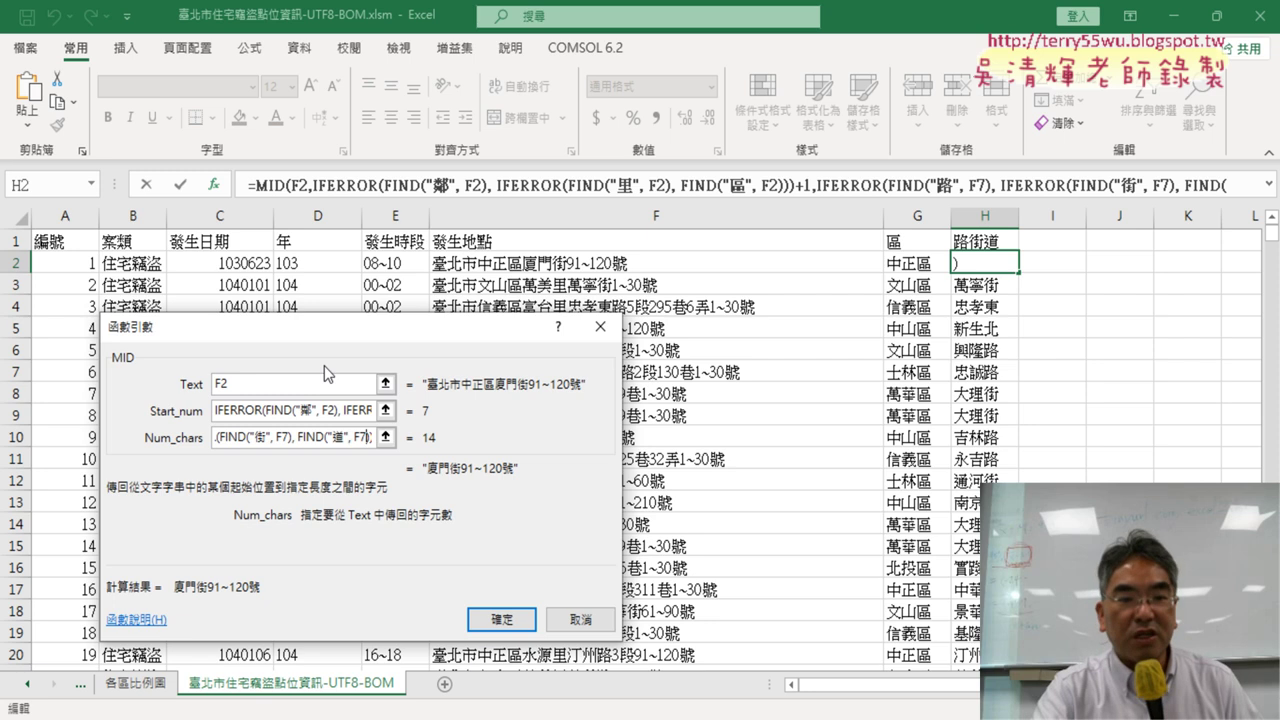
{"action": "type", "text": "))"}
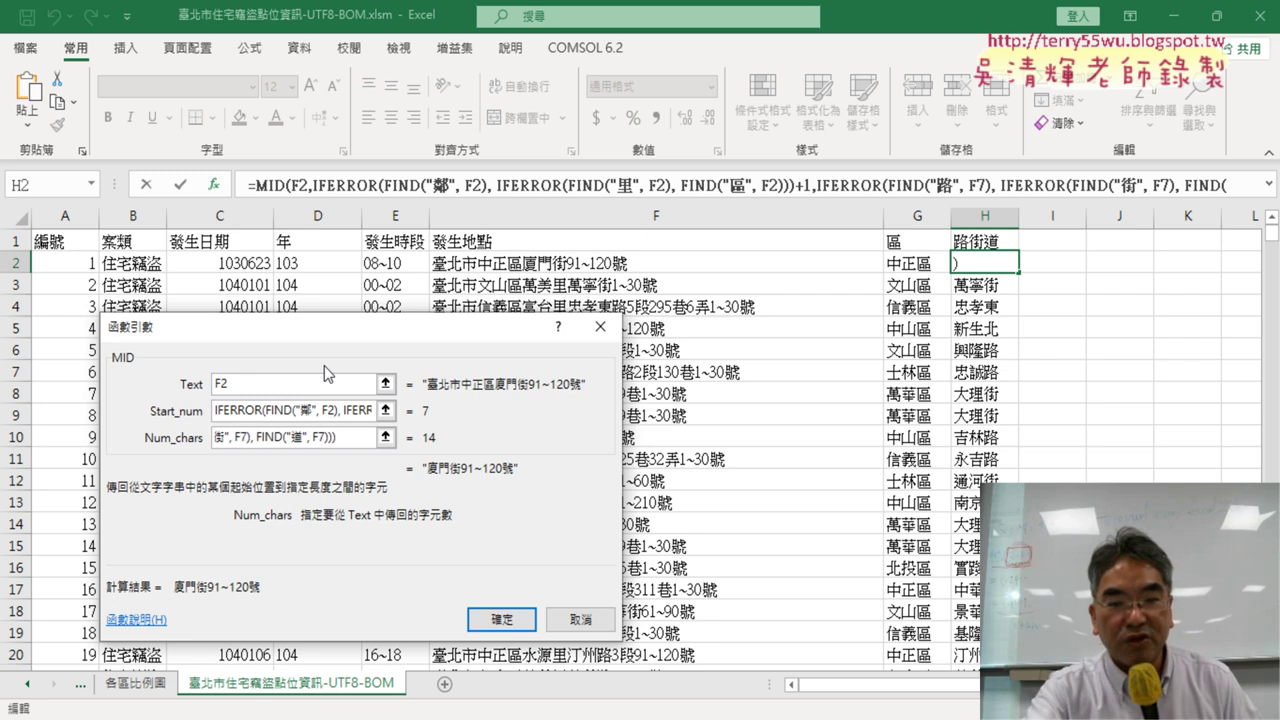
{"action": "type", "text": "-"}
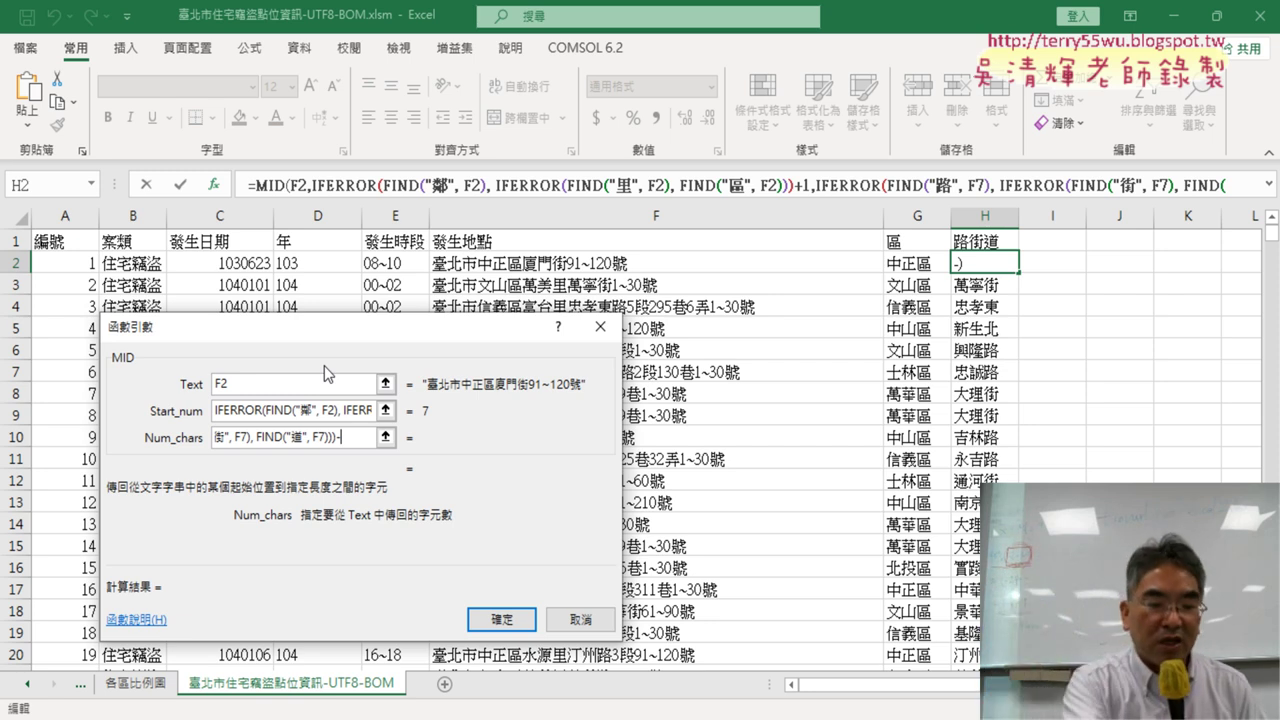
{"action": "key", "text": "BackSpace"}
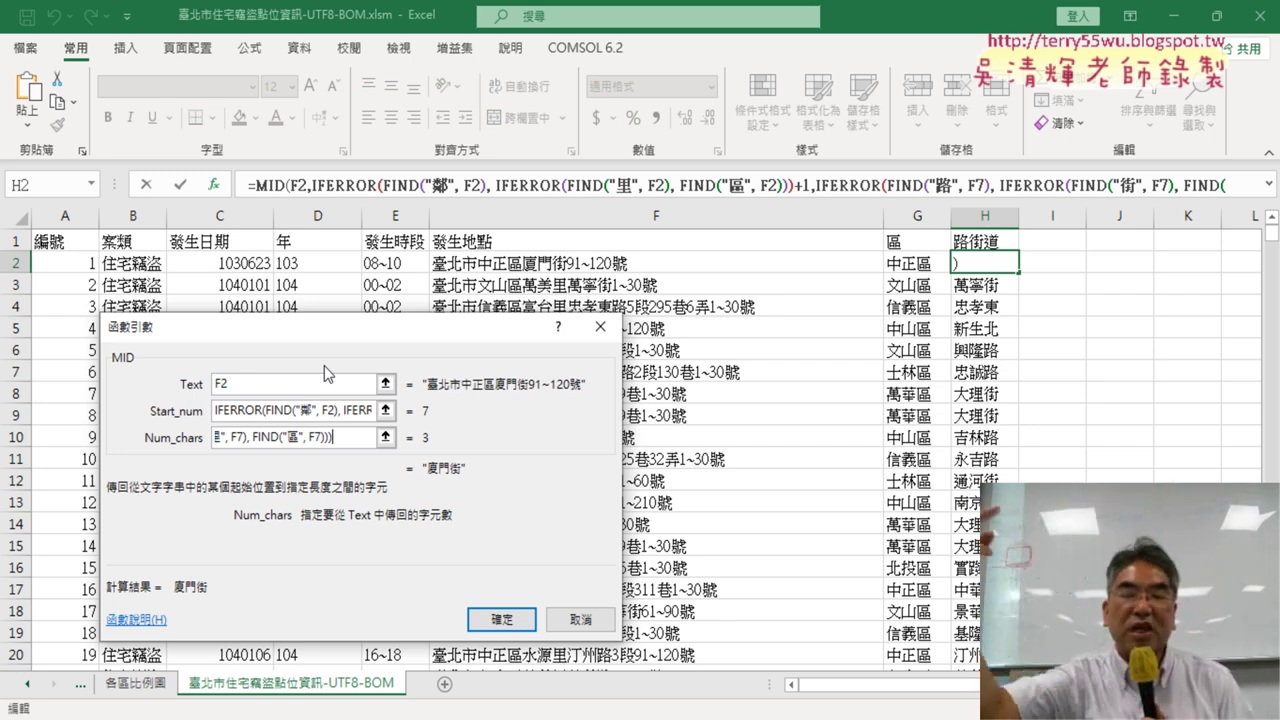
{"action": "left_click", "coordinate": [522, 634]}
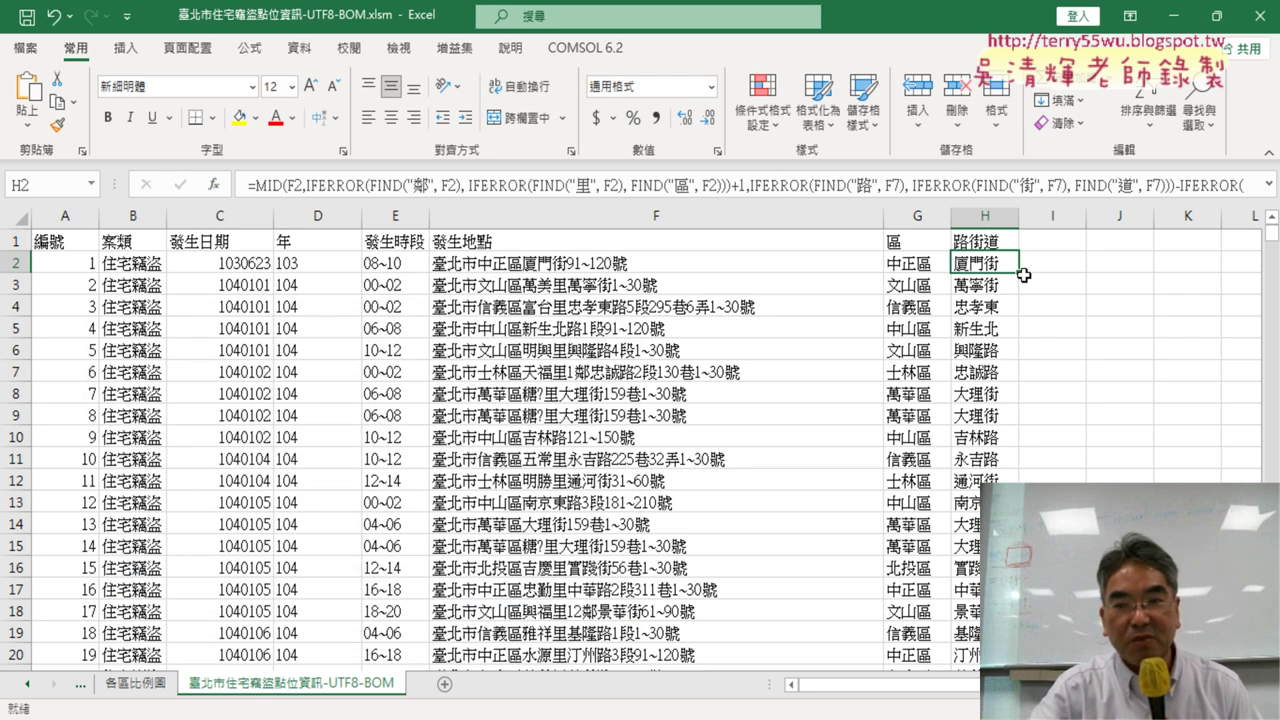
Fill the revised MID formula down column H and check H8's 大理街1 against address F8
{"action": "double_click", "coordinate": [1019, 271]}
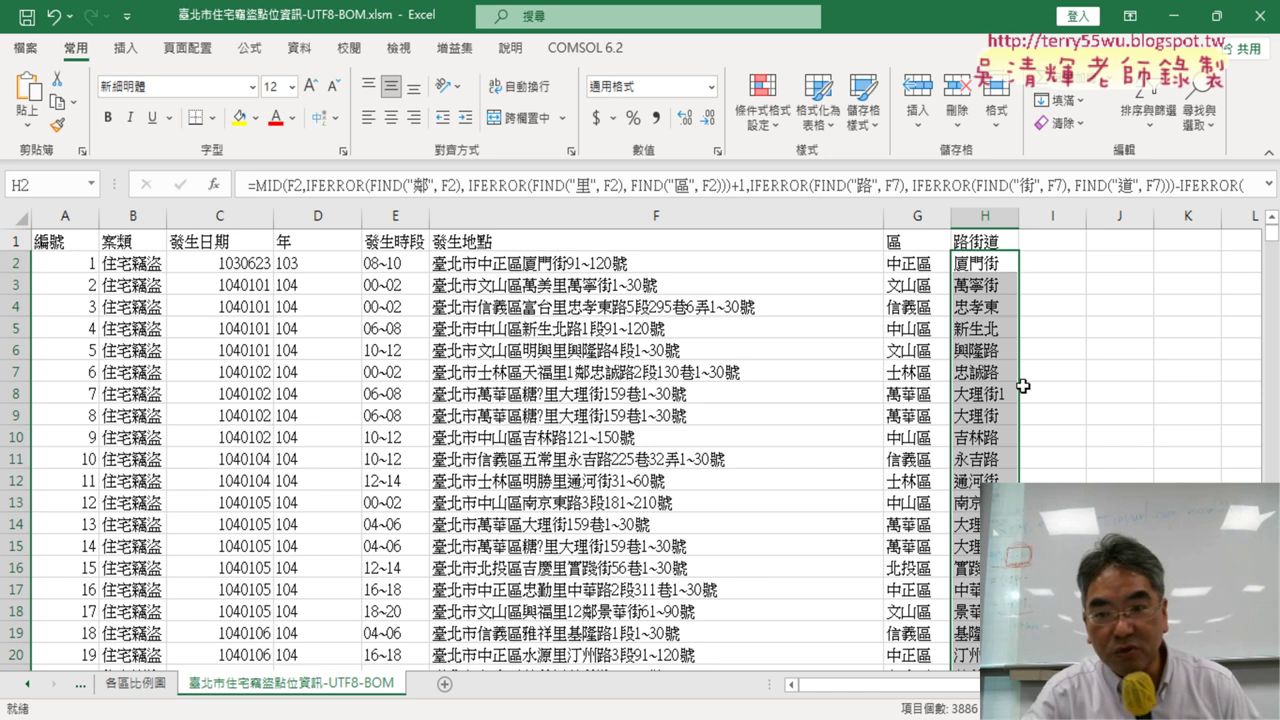
{"action": "left_click", "coordinate": [987, 393]}
{"action": "left_click", "coordinate": [987, 393]}
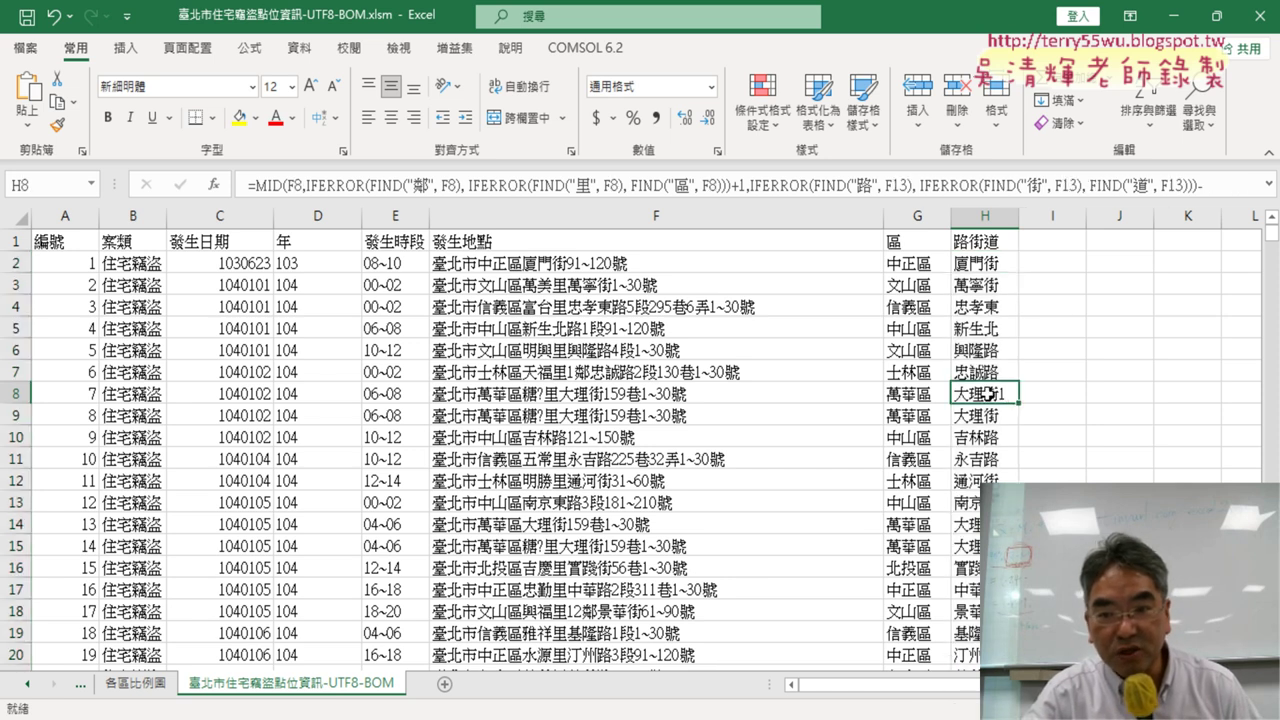
{"action": "left_click", "coordinate": [565, 397]}
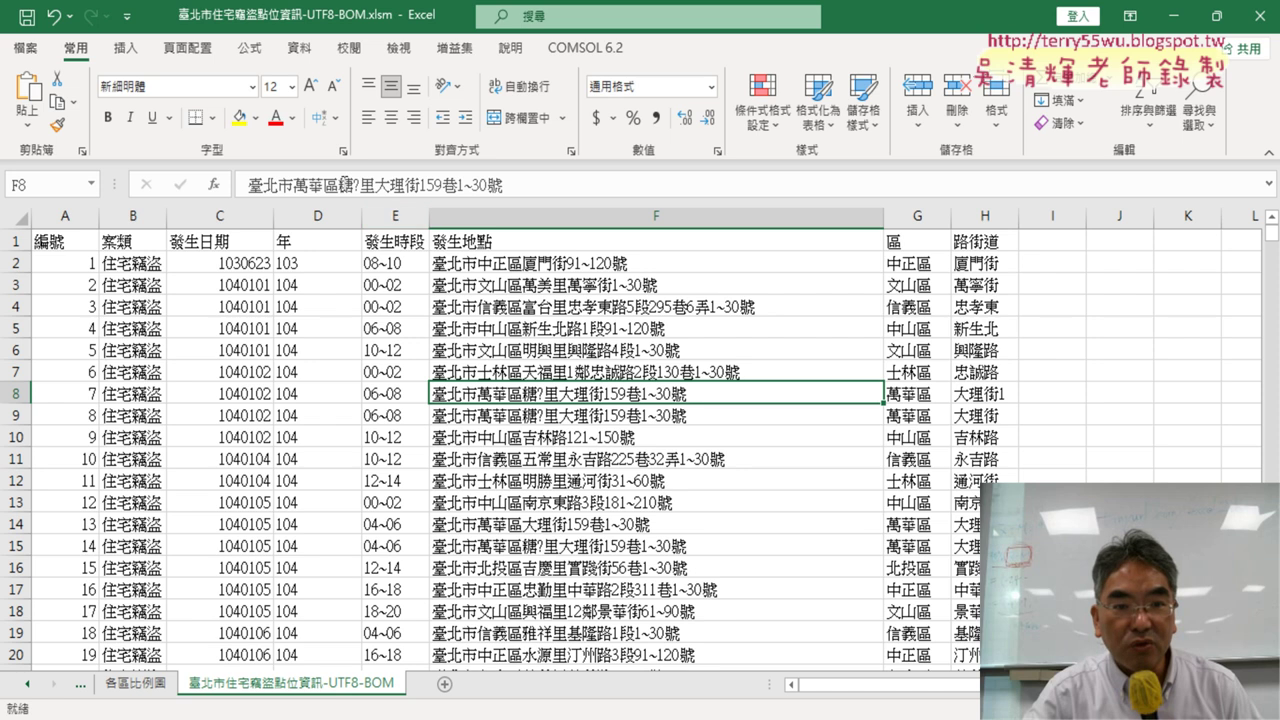
Delete the garbled characters from the F8 address in the formula bar and commit the fix
{"action": "left_click_drag", "start_coordinate": [338, 186], "coordinate": [372, 186]}
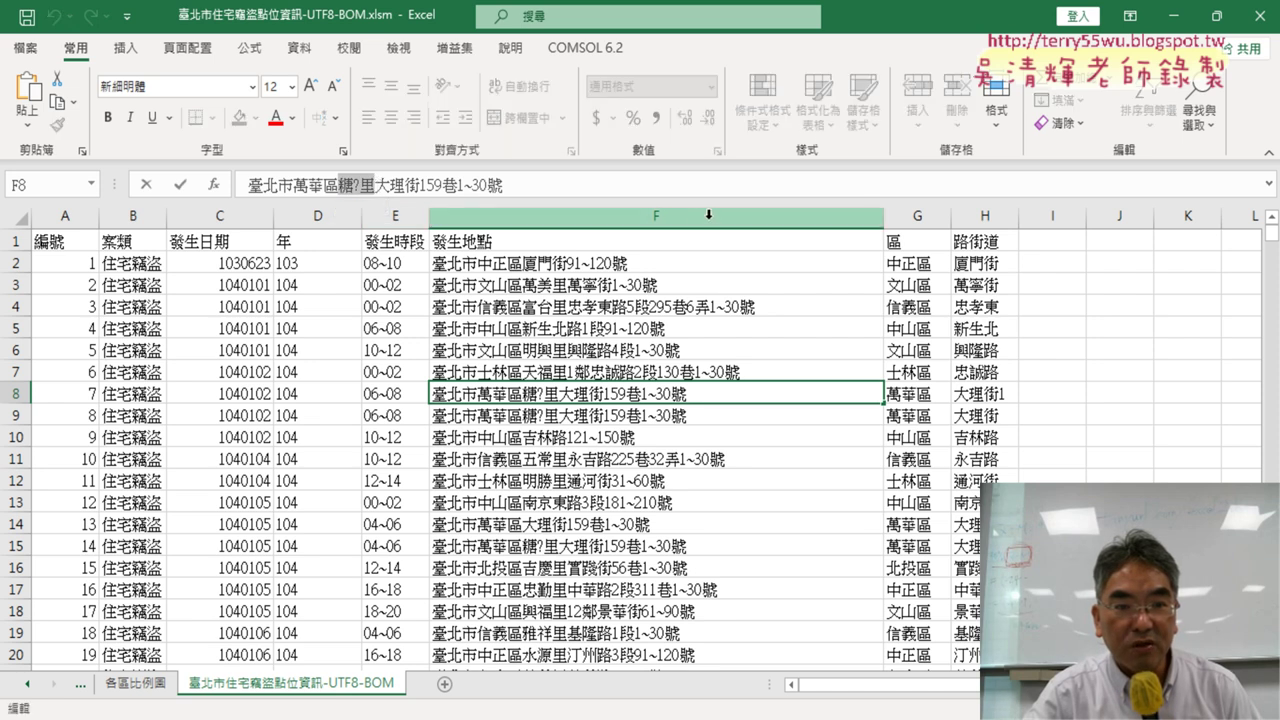
{"action": "key", "text": "Delete"}
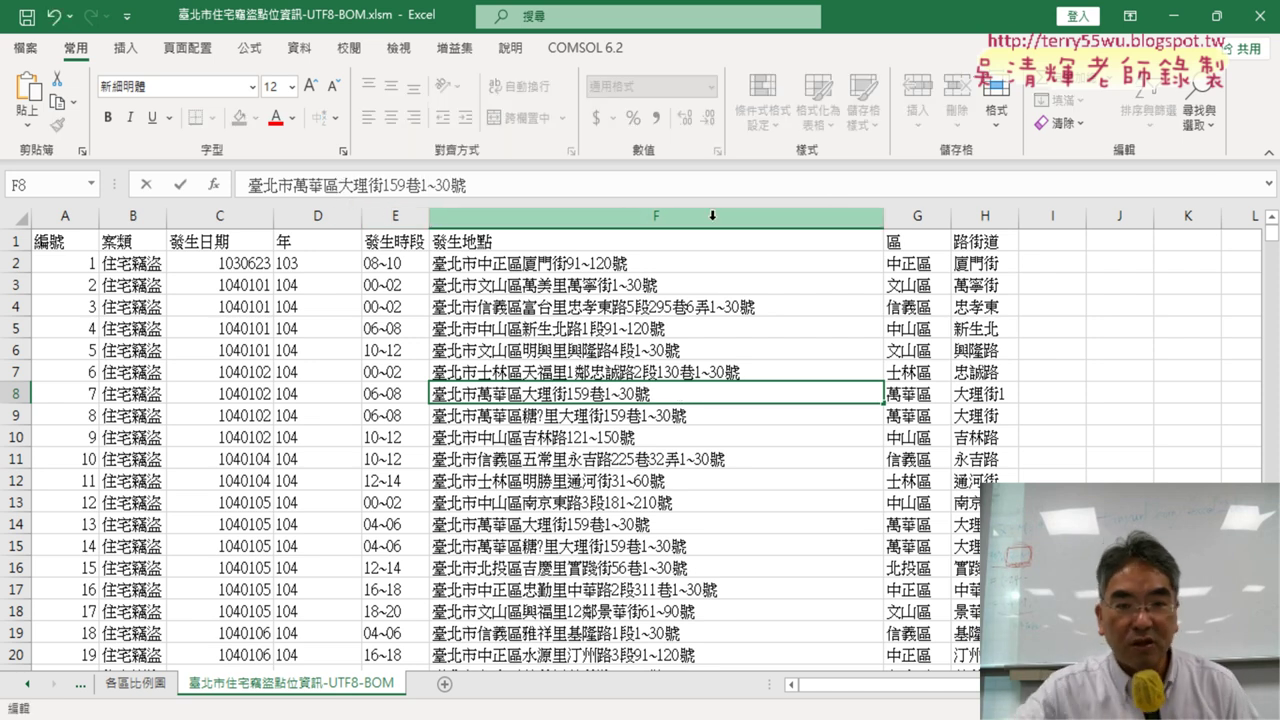
{"action": "key", "text": "Return"}
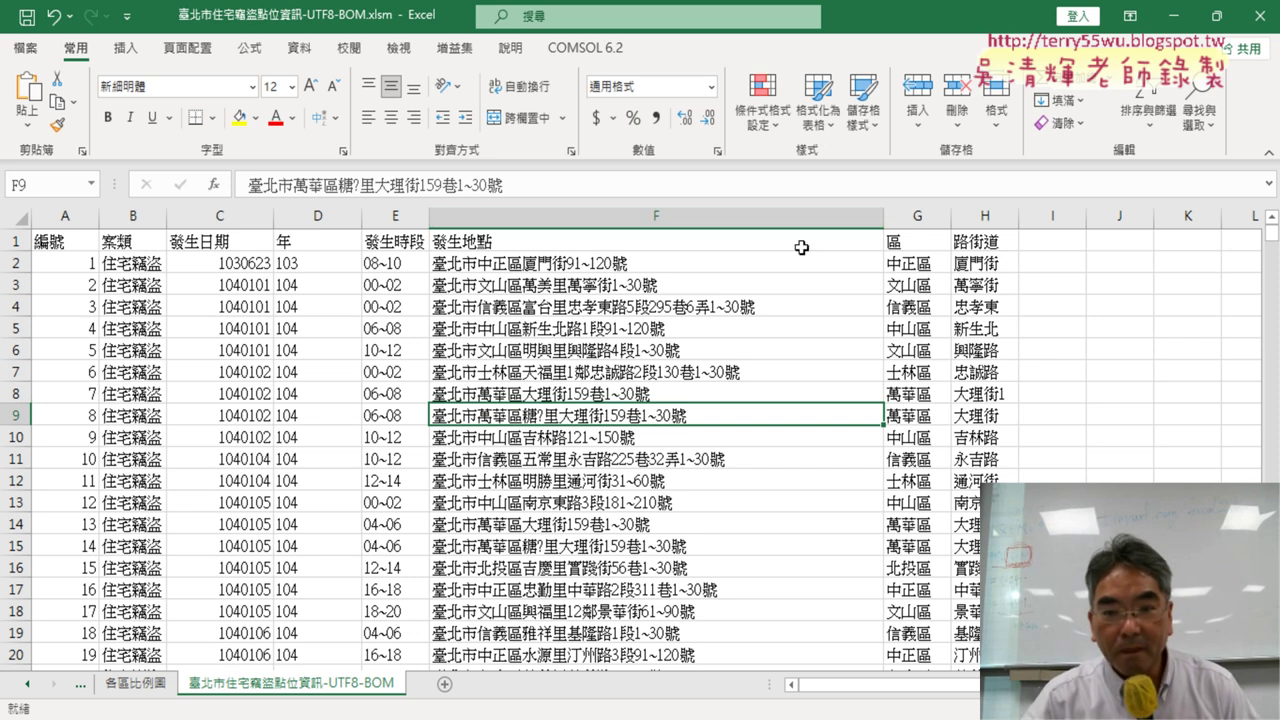
Compare F8 with the 路街道 results in H8, H19 and H20, which show 大理街1 and 基隆路1
{"action": "left_click", "coordinate": [997, 398]}
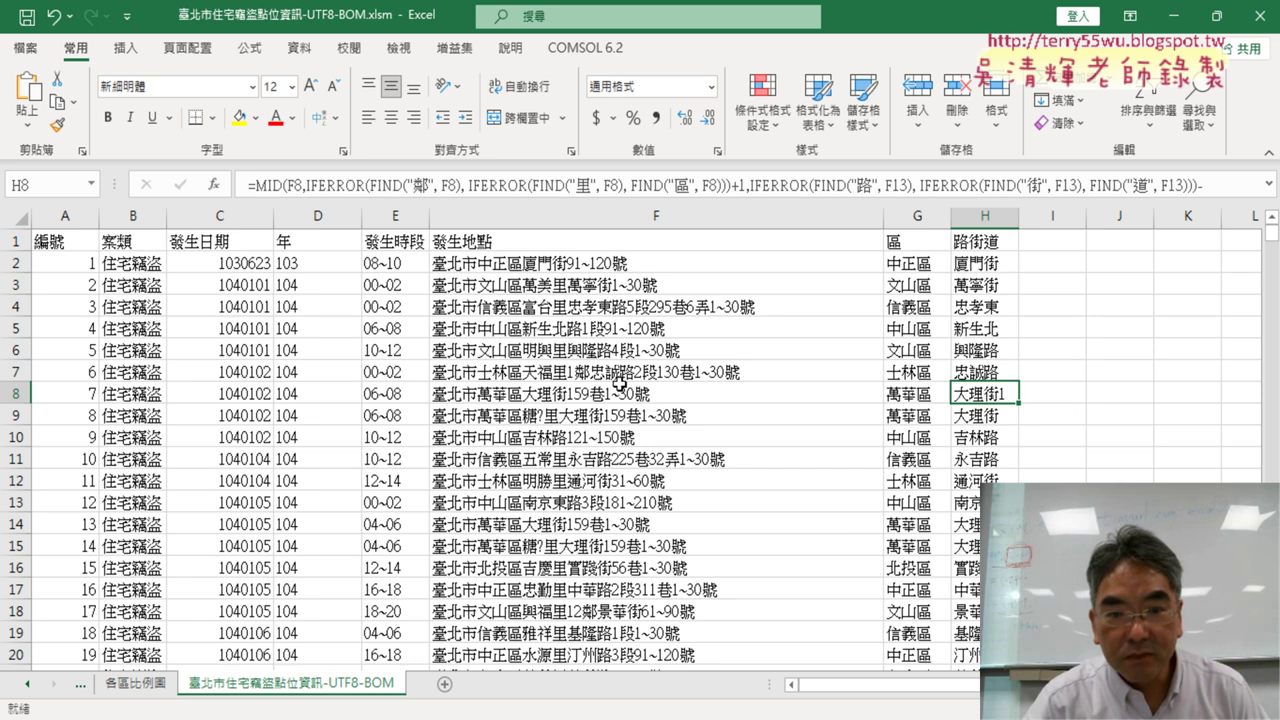
{"action": "left_click", "coordinate": [580, 393]}
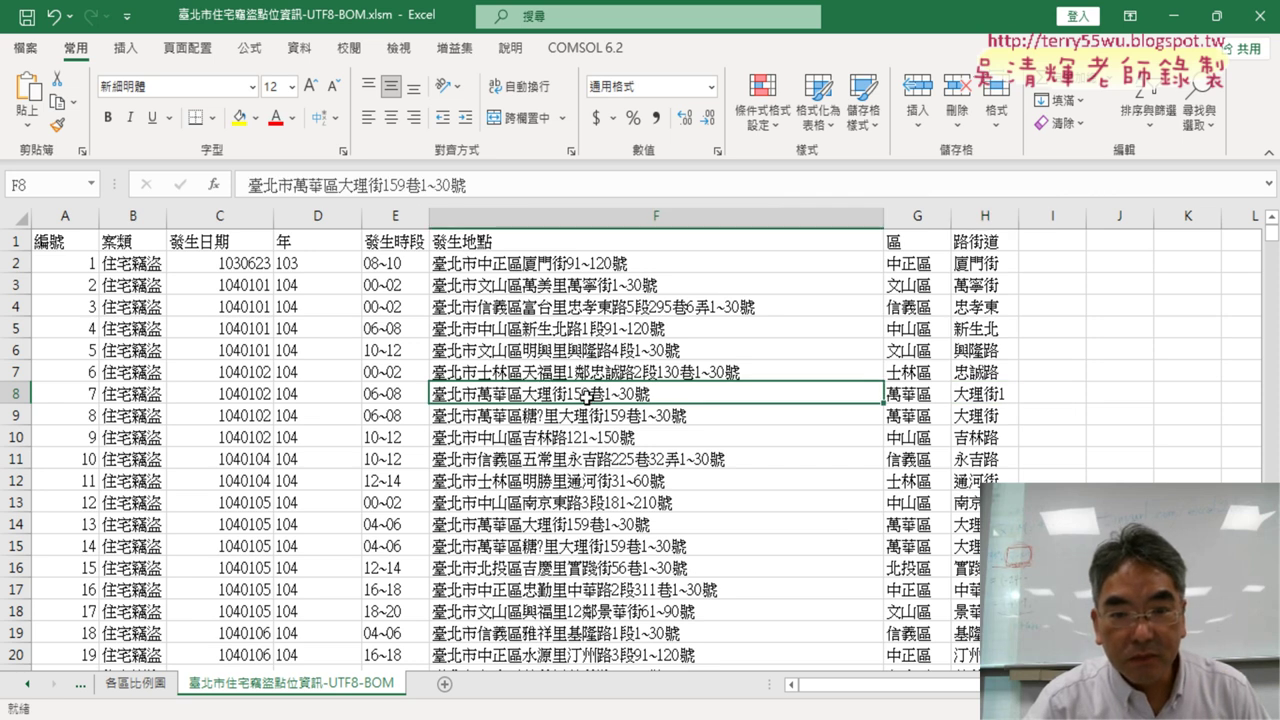
{"action": "left_click", "coordinate": [986, 397]}
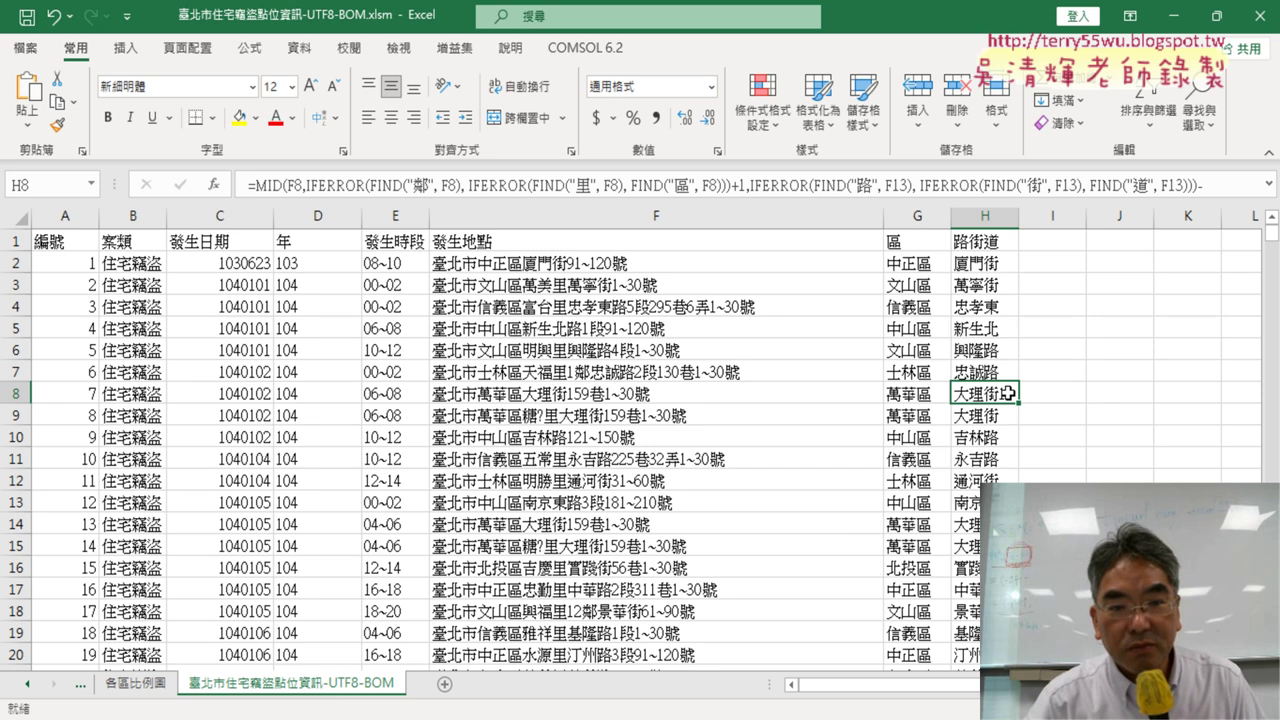
{"action": "left_click", "coordinate": [612, 392]}
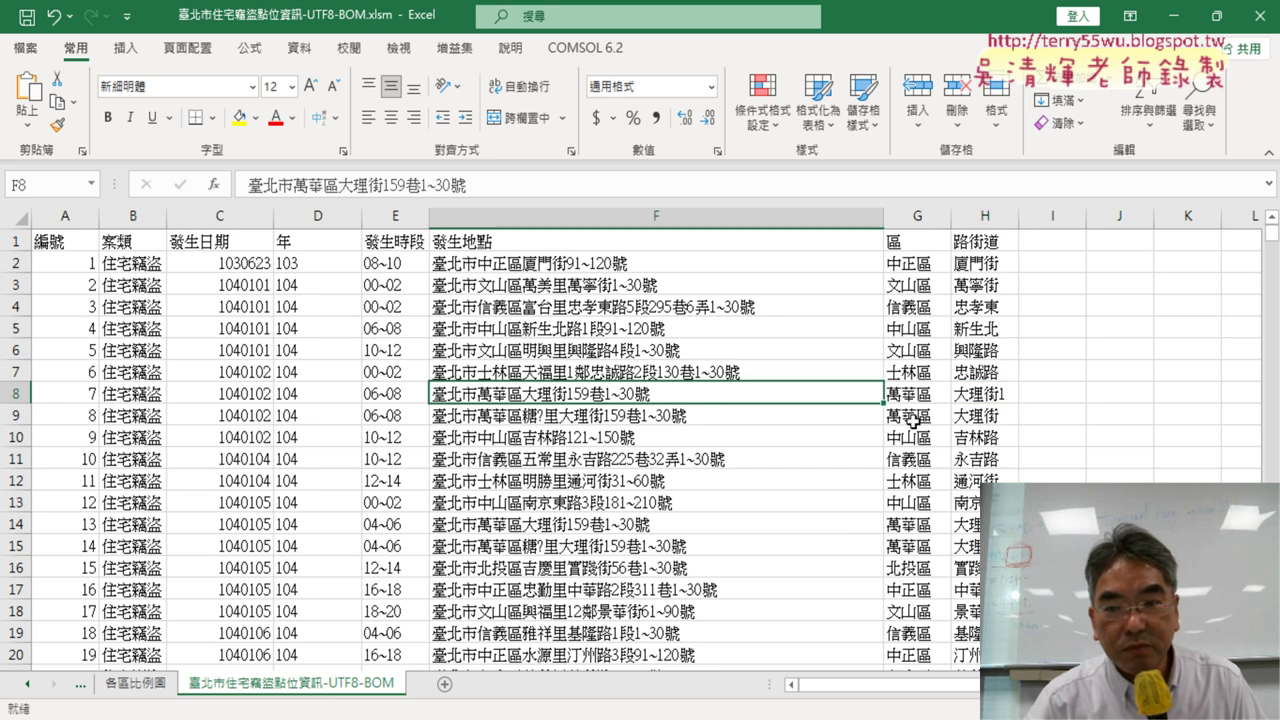
{"action": "scroll", "coordinate": [978, 437], "scroll_direction": "down", "scroll_amount": 3}
{"action": "left_click", "coordinate": [1005, 438]}
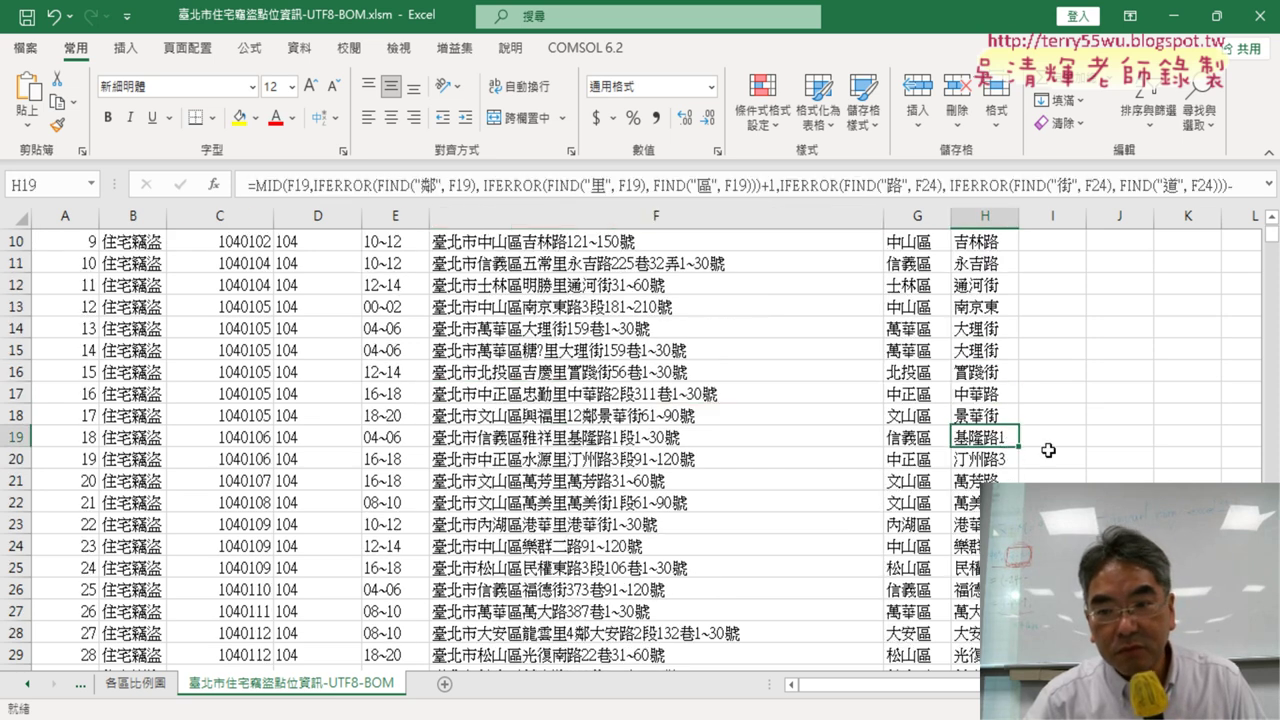
{"action": "left_click", "coordinate": [993, 459]}
{"action": "scroll", "coordinate": [833, 440], "scroll_direction": "up", "scroll_amount": 3}
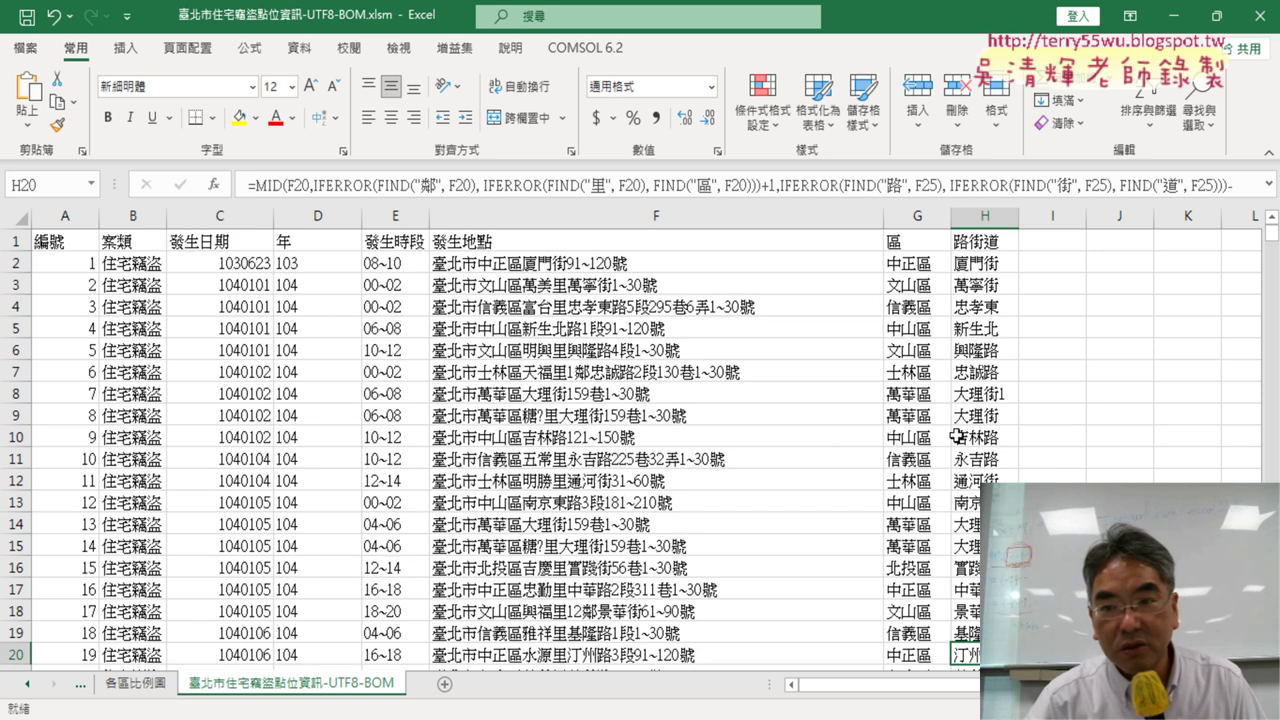
{"action": "left_click", "coordinate": [998, 392]}
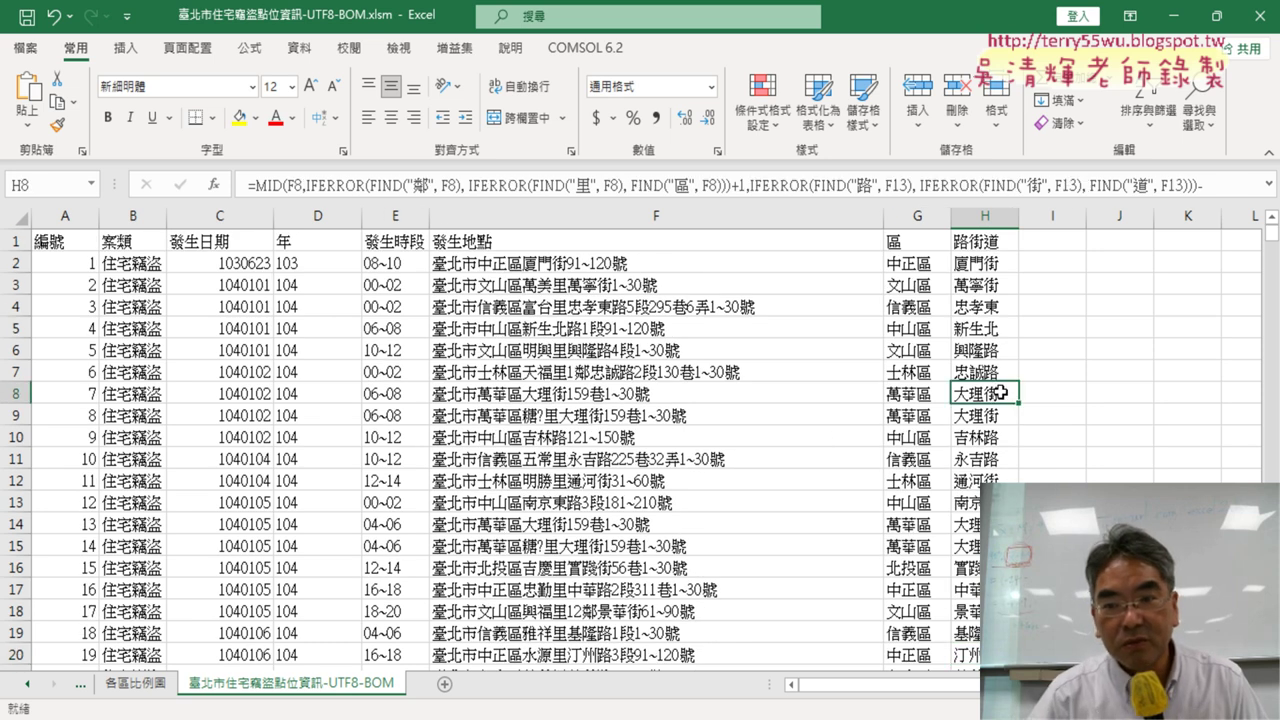